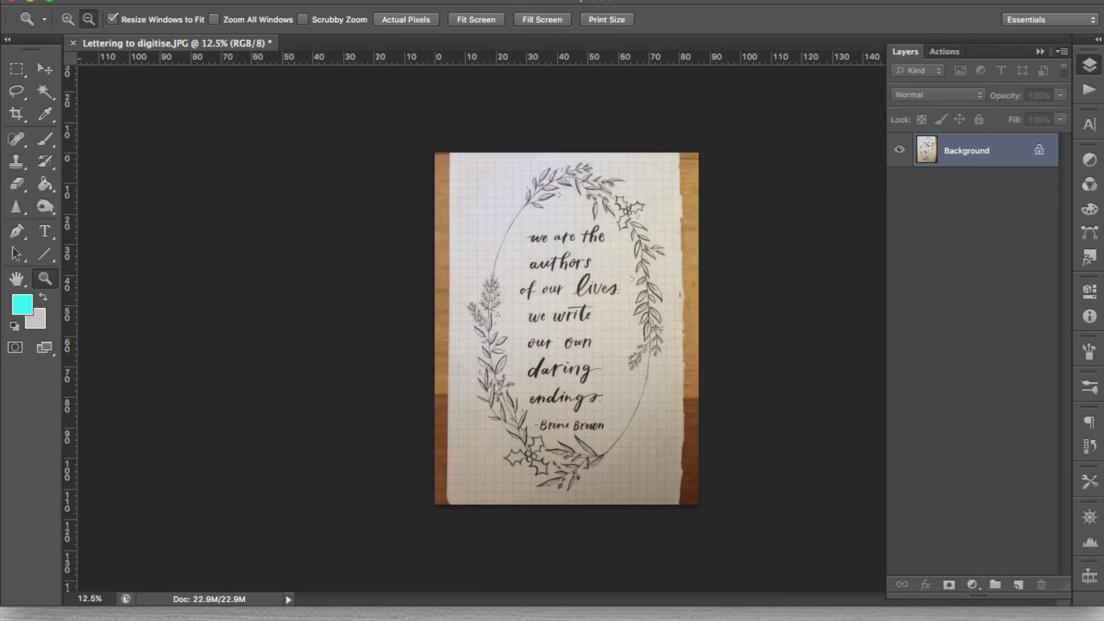
# Open the Window menu in Photoshop to check for the Layers panel
pyautogui.click(489, 0)
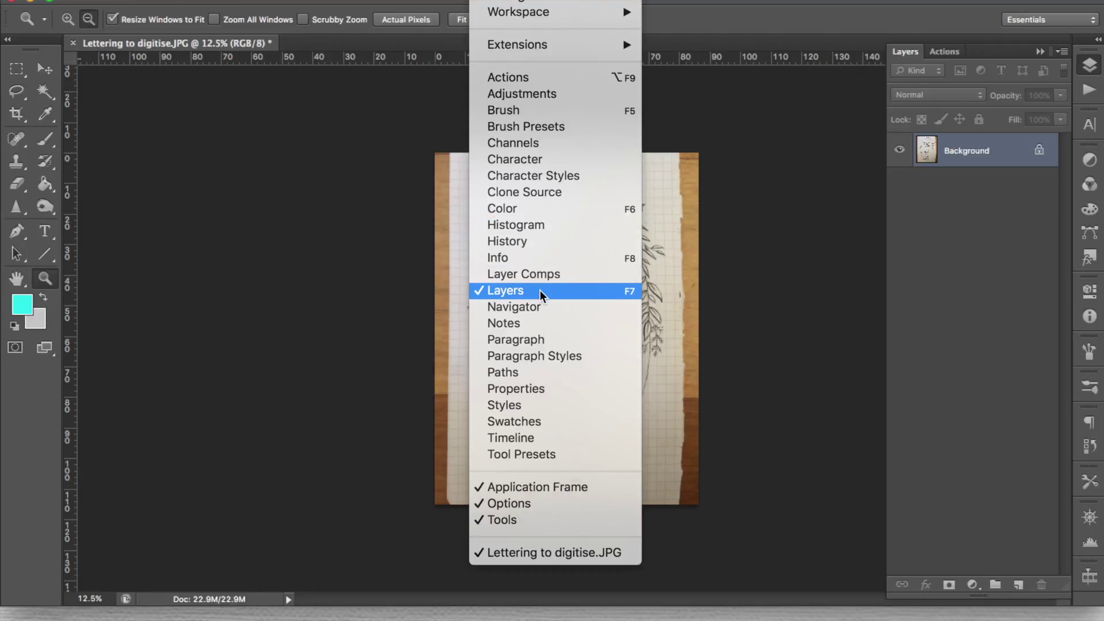
# Convert the locked Background layer into an editable Layer 0
pyautogui.click(906, 263)
pyautogui.doubleClick(966, 168)
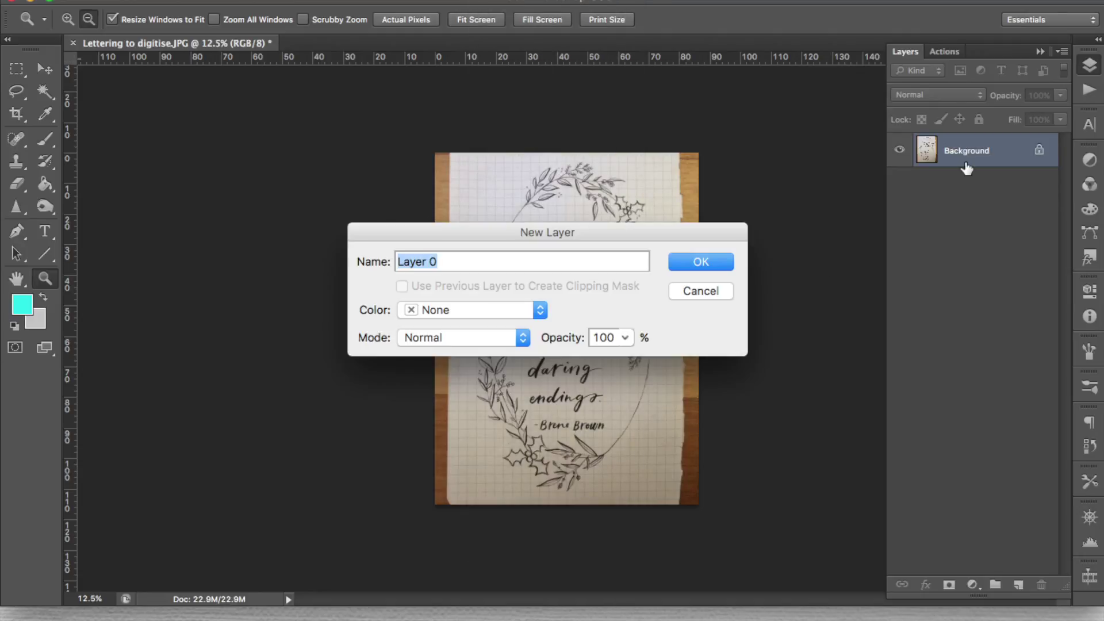
pyautogui.press('Return')
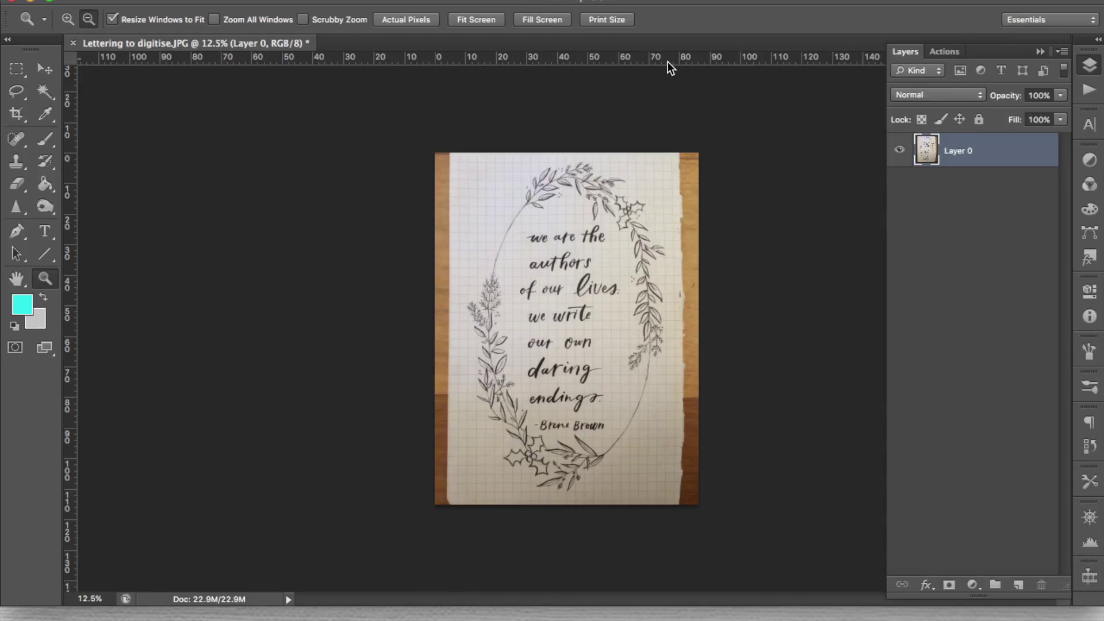
# Drag guides onto the 'we are the', 'authors', 'of our lives', 'our own', 'daring' and 'endings' baselines
pyautogui.moveTo(668, 61); pyautogui.dragTo(650, 240)
pyautogui.moveTo(603, 62); pyautogui.dragTo(620, 269)
pyautogui.moveTo(619, 59); pyautogui.dragTo(609, 322)
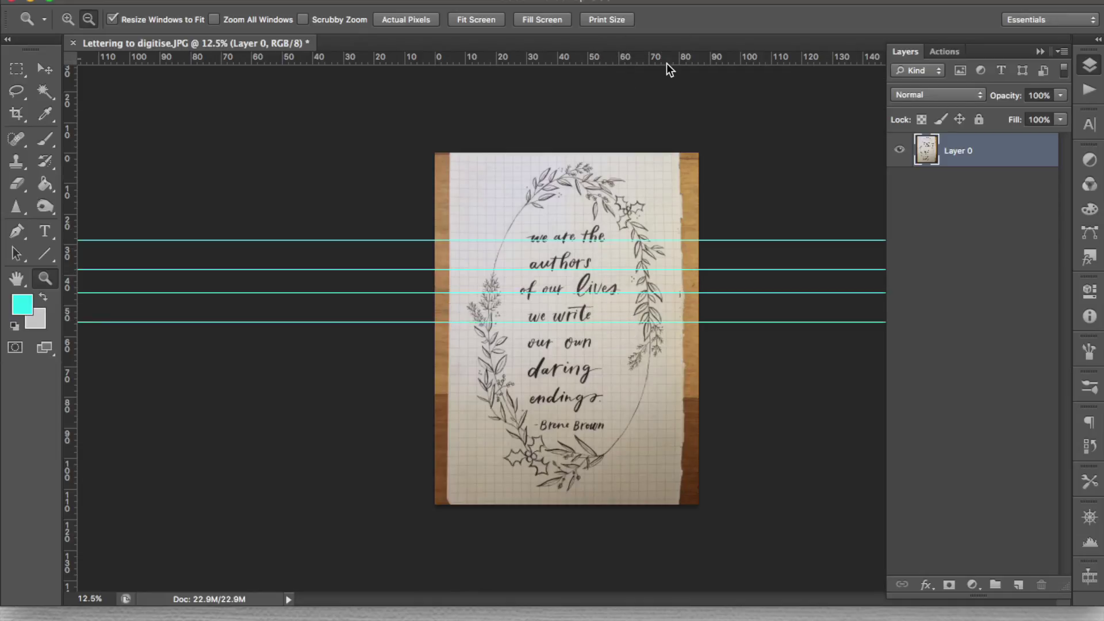
pyautogui.moveTo(669, 58); pyautogui.dragTo(626, 346)
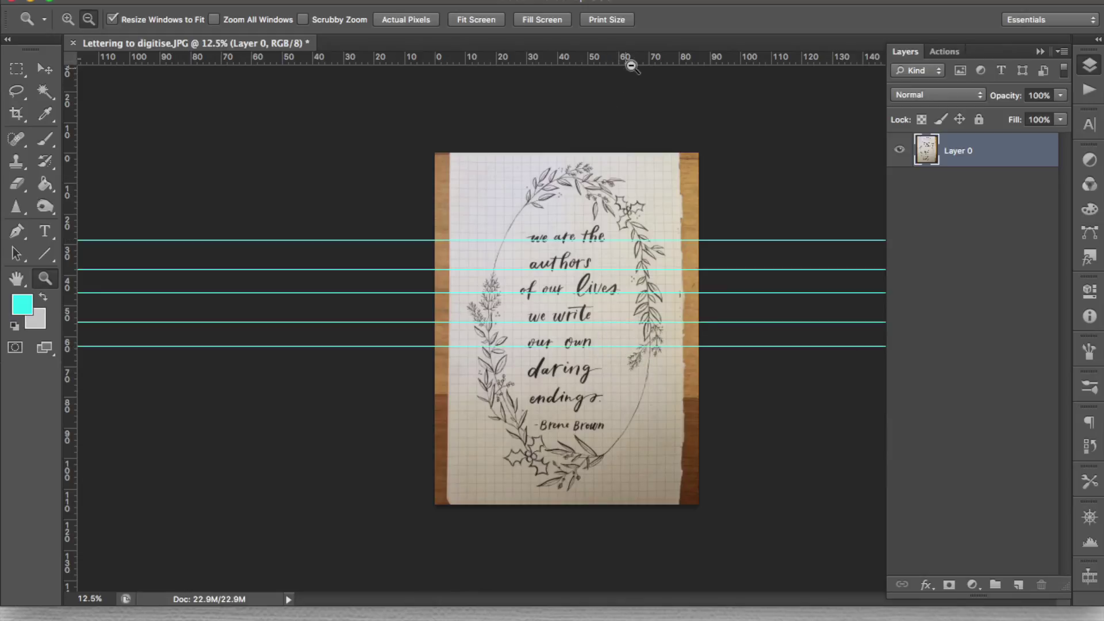
pyautogui.moveTo(633, 62); pyautogui.dragTo(619, 403)
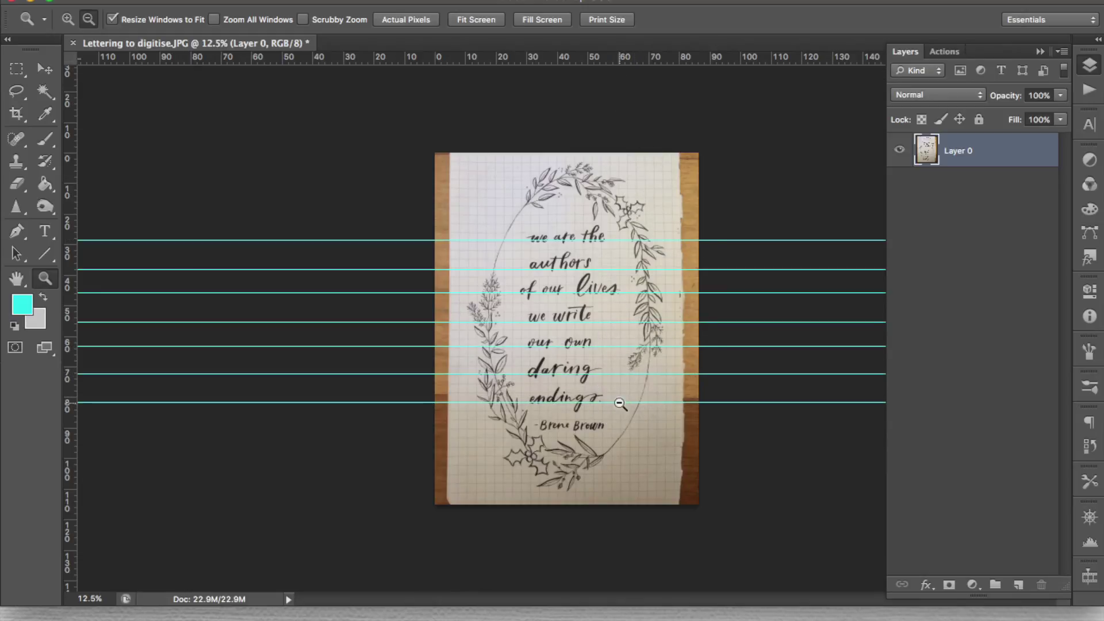
pyautogui.moveTo(622, 62); pyautogui.dragTo(614, 428)
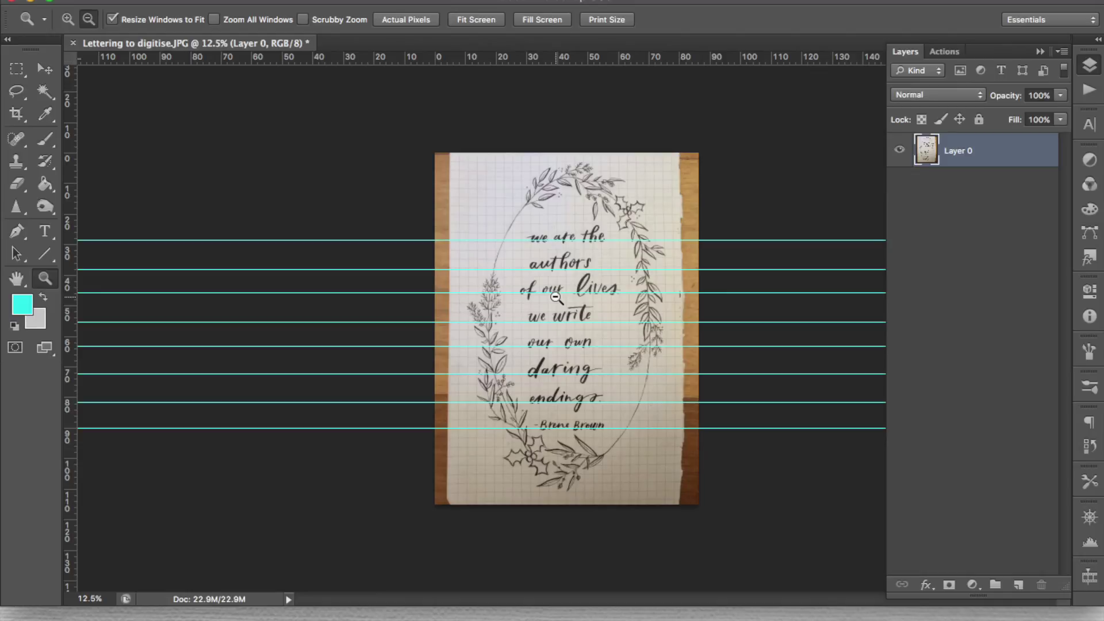
pyautogui.click(593, 227)
# Warp Layer 0 so the top lines of lettering sit level on their guides
pyautogui.click(592, 227)
pyautogui.scroll(3, 593, 227)
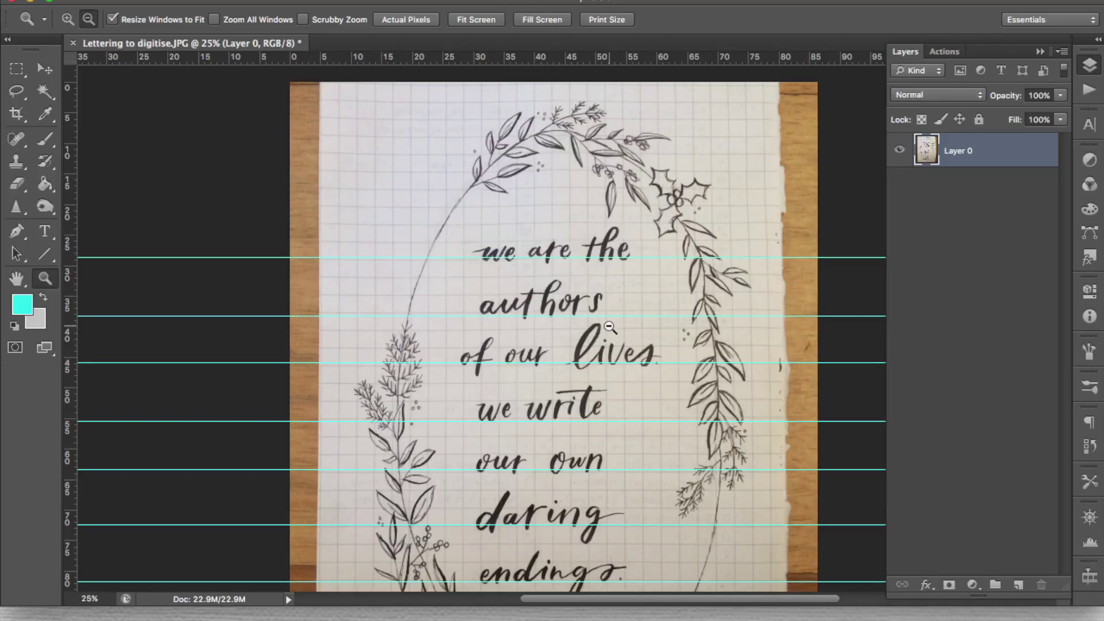
pyautogui.hotkey('ctrl', 't')
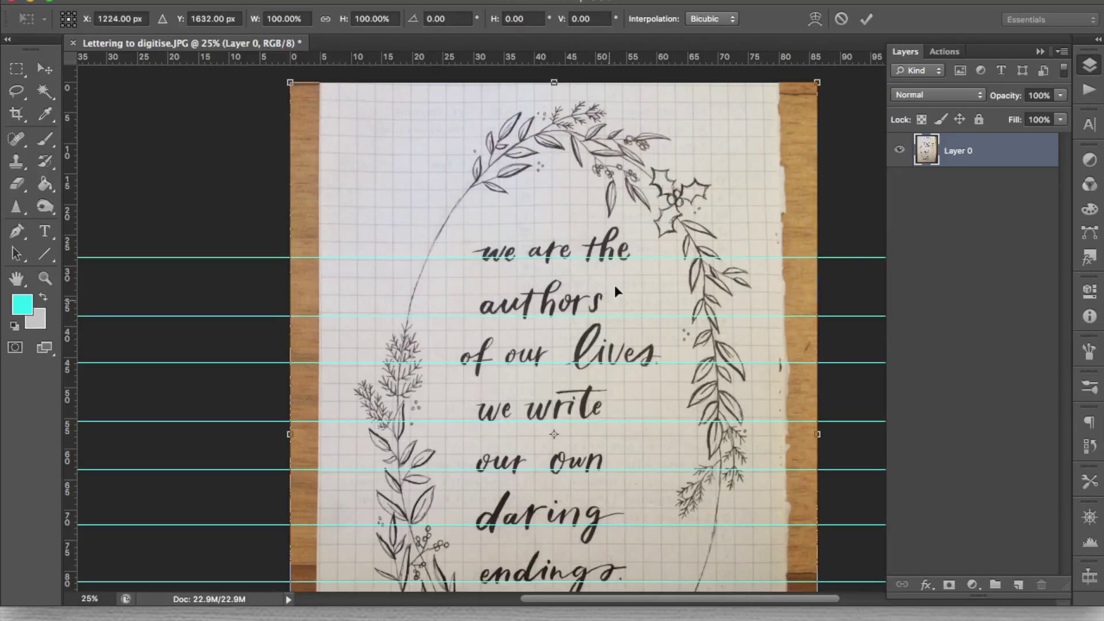
pyautogui.rightClick(656, 236)
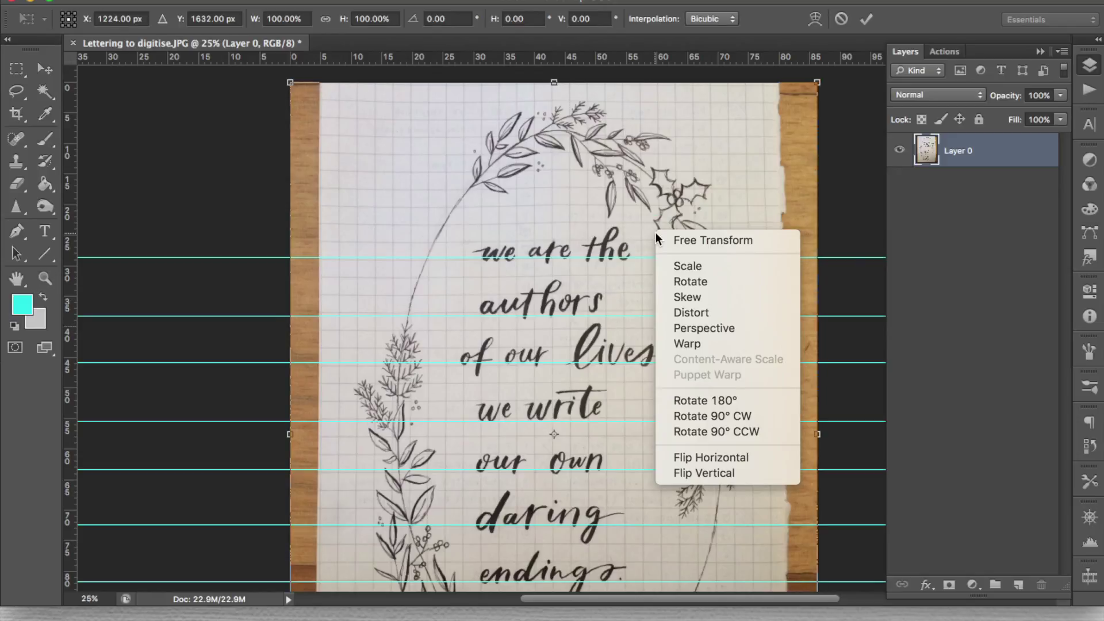
pyautogui.click(667, 341)
pyautogui.click(613, 262)
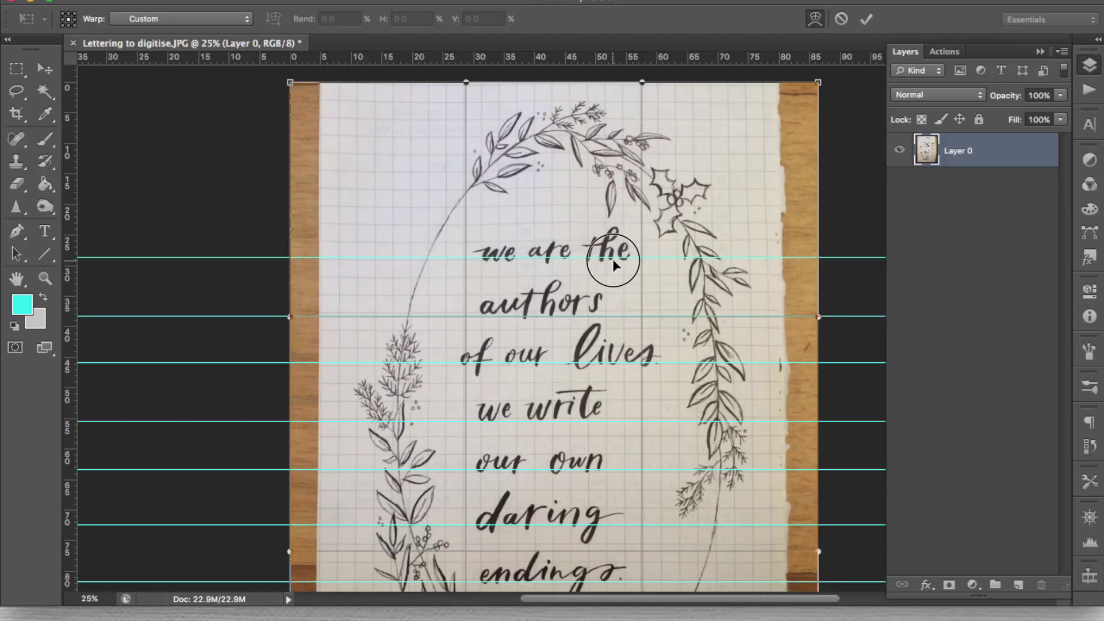
pyautogui.moveTo(612, 263); pyautogui.dragTo(613, 261)
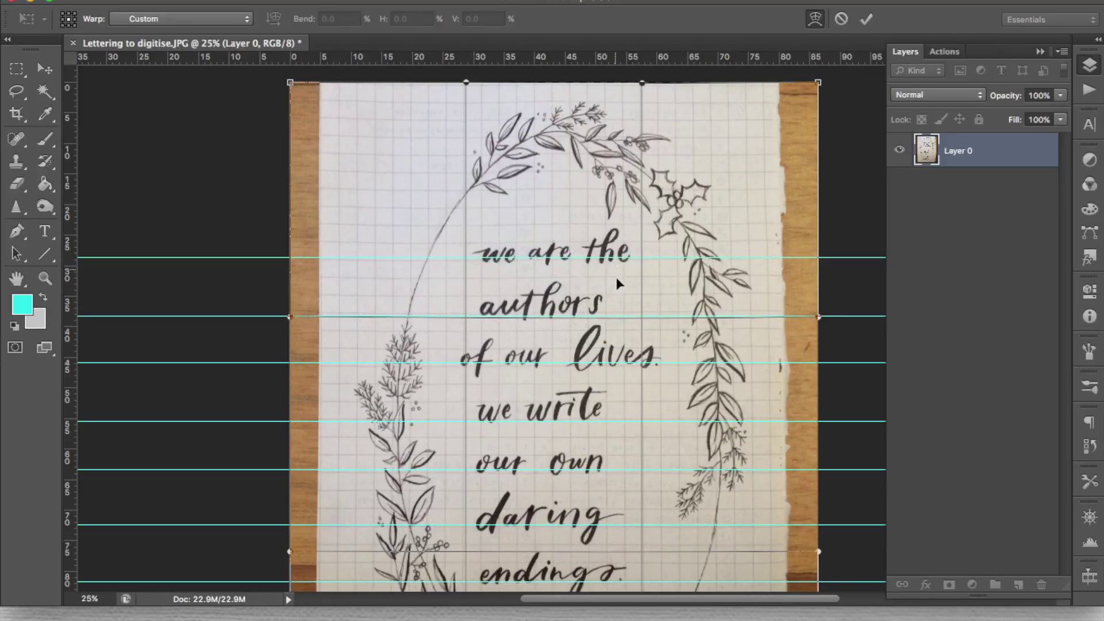
# Bend the middle lines level, commit the warp, then rotate the photo slightly
pyautogui.scroll(-3, 622, 452)
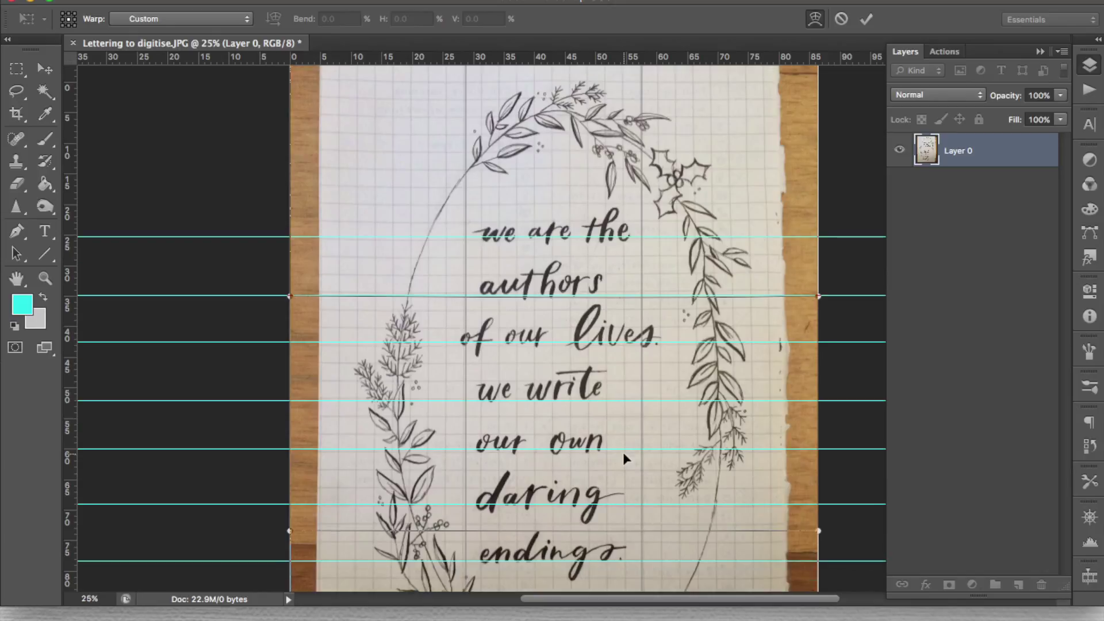
pyautogui.moveTo(581, 332); pyautogui.dragTo(581, 335)
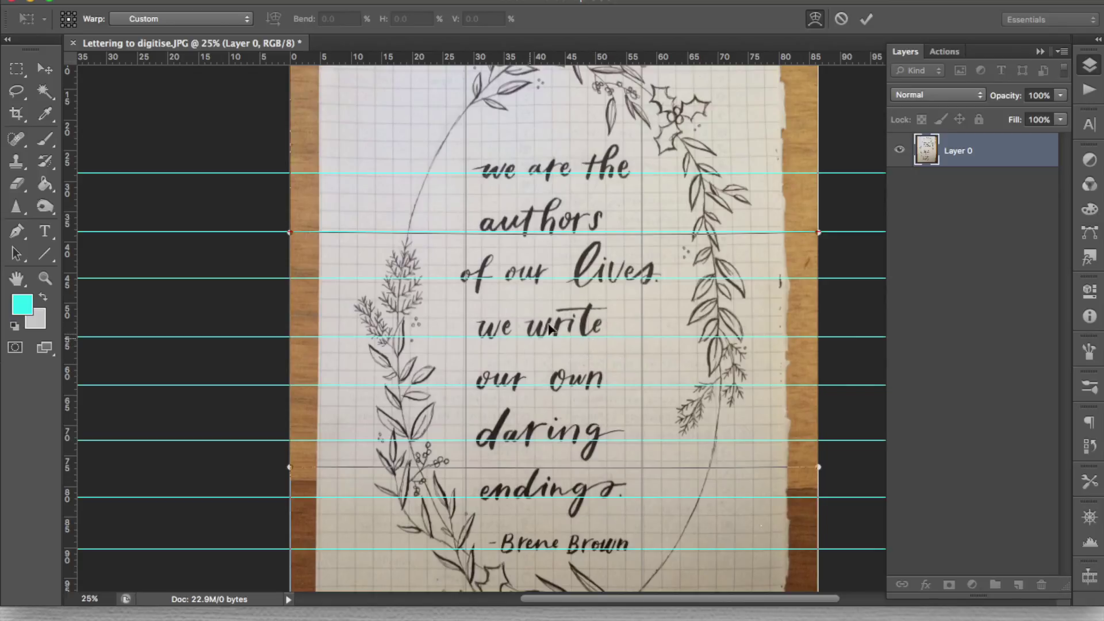
pyautogui.scroll(-5, 661, 355)
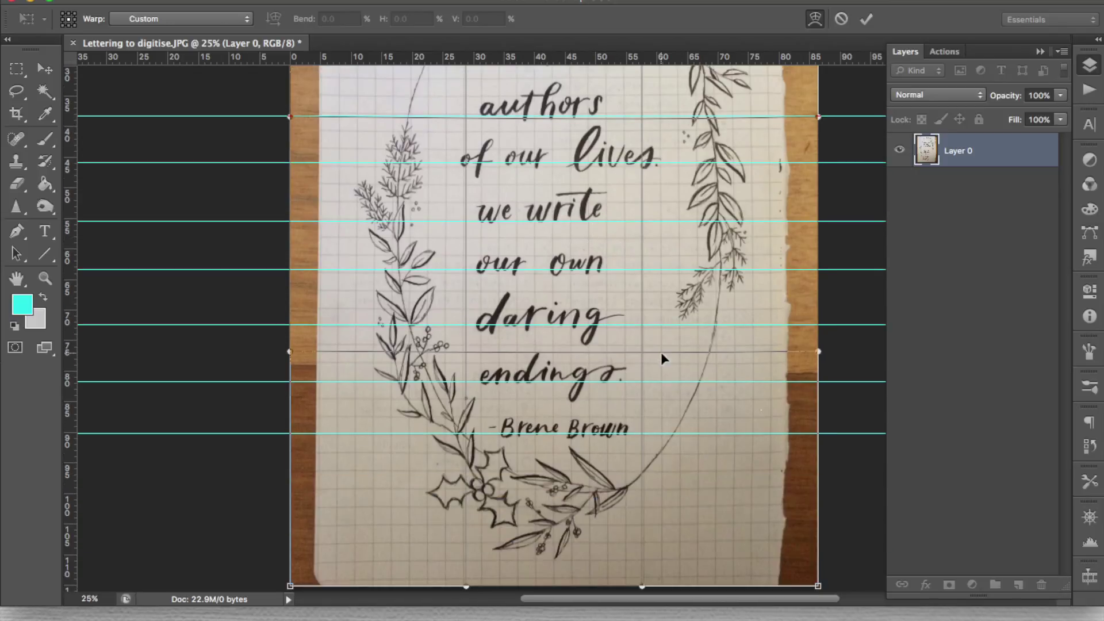
pyautogui.scroll(8, 662, 357)
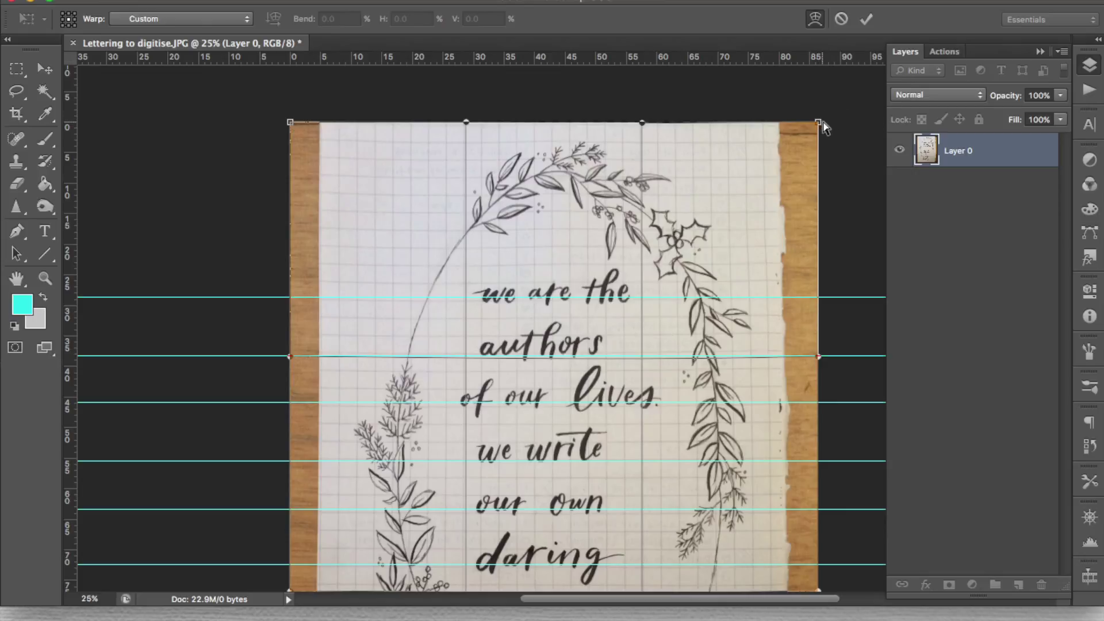
pyautogui.press('z')
pyautogui.hotkey('ctrl', 't')
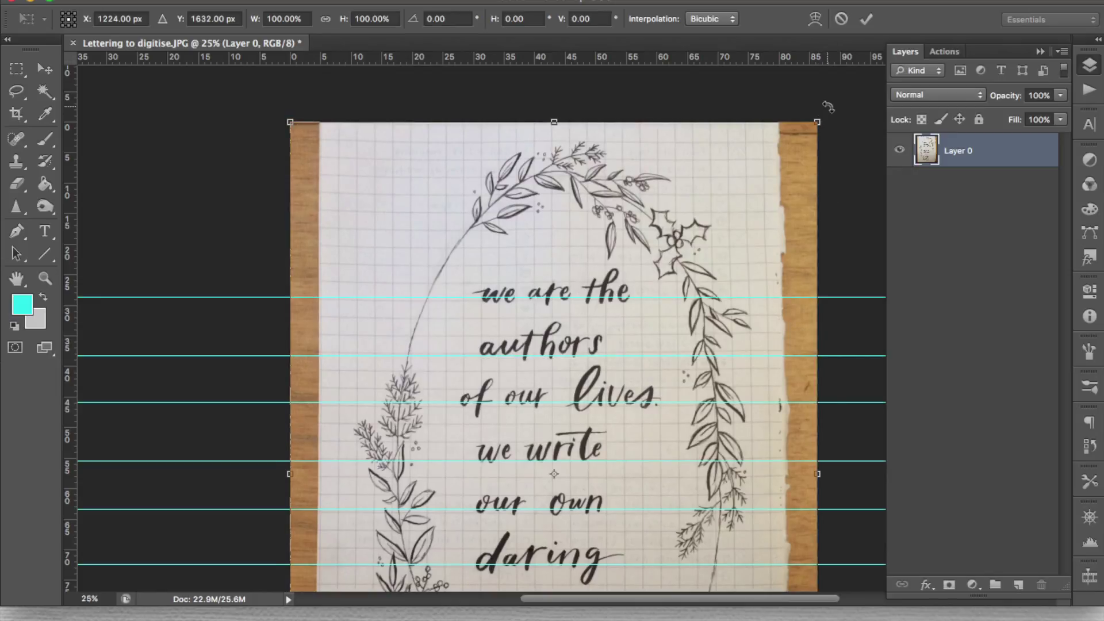
pyautogui.moveTo(828, 108)
pyautogui.mouseDown()
pyautogui.moveTo(805, 99)
pyautogui.moveTo(829, 119)
pyautogui.mouseUp()
# Commit the rotation, hide the guides with Cmd+;, and open Levels with Cmd+L
pyautogui.press('Return')
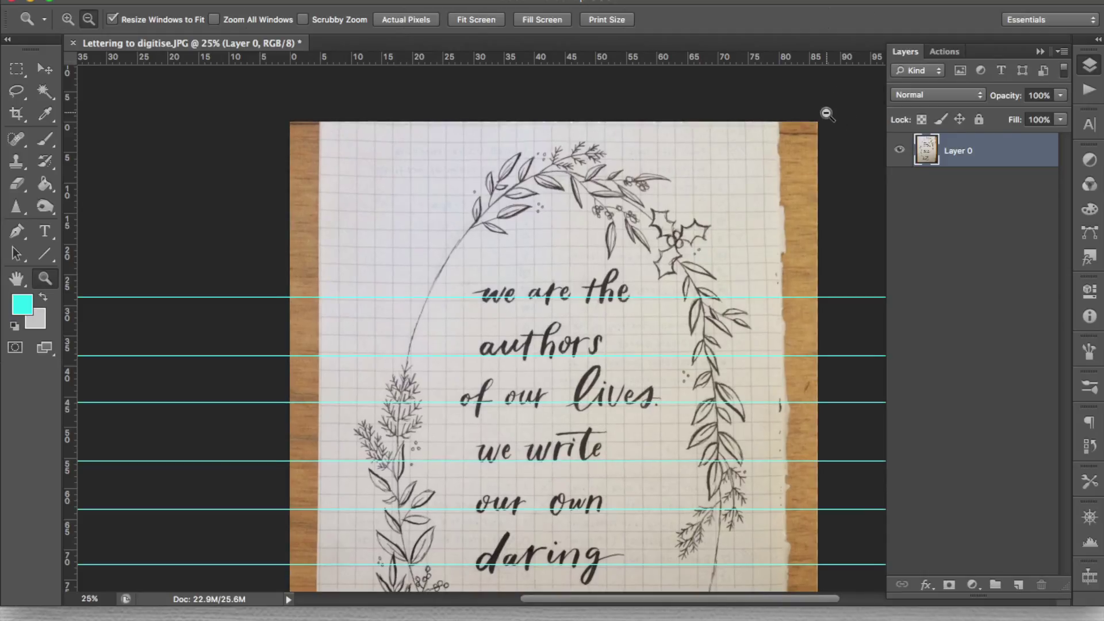
pyautogui.press('super+semicolon')
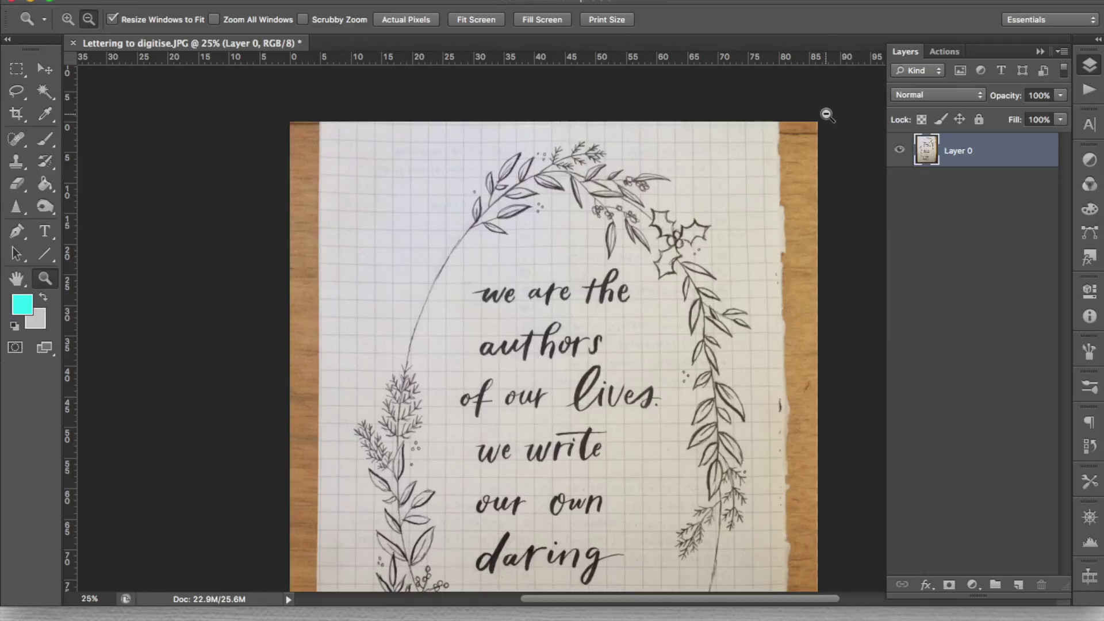
pyautogui.click(575, 221)
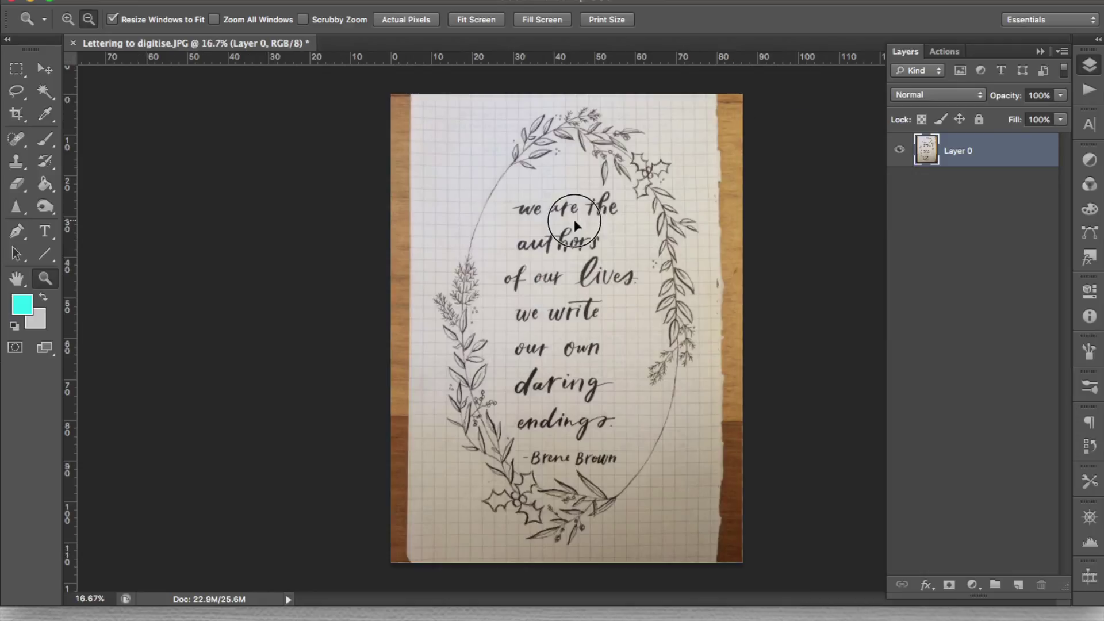
pyautogui.click(575, 221)
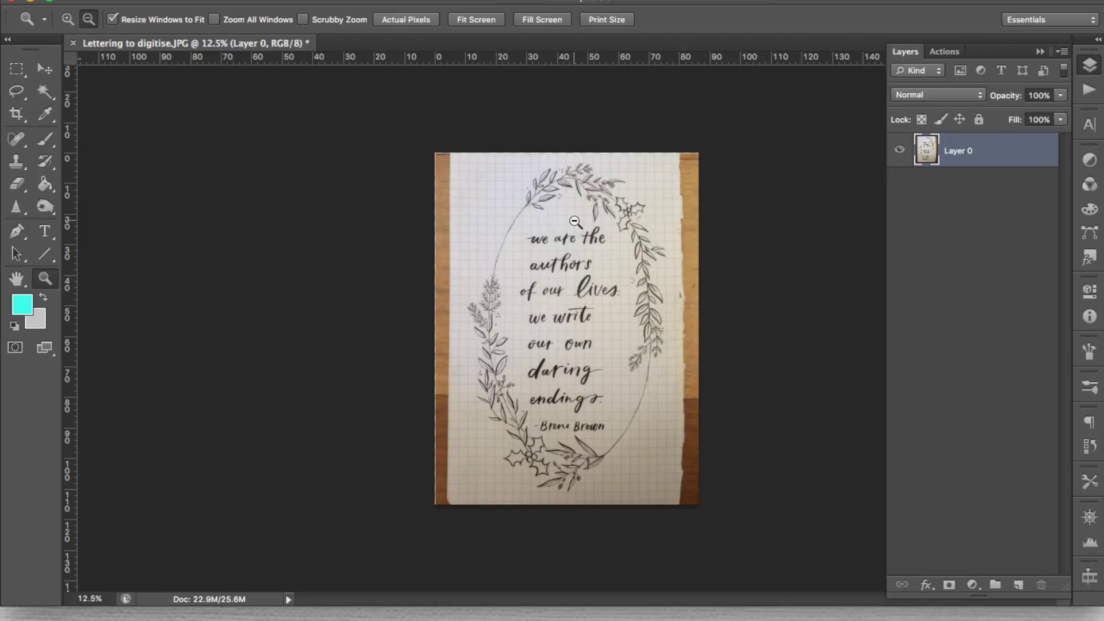
pyautogui.click(576, 223)
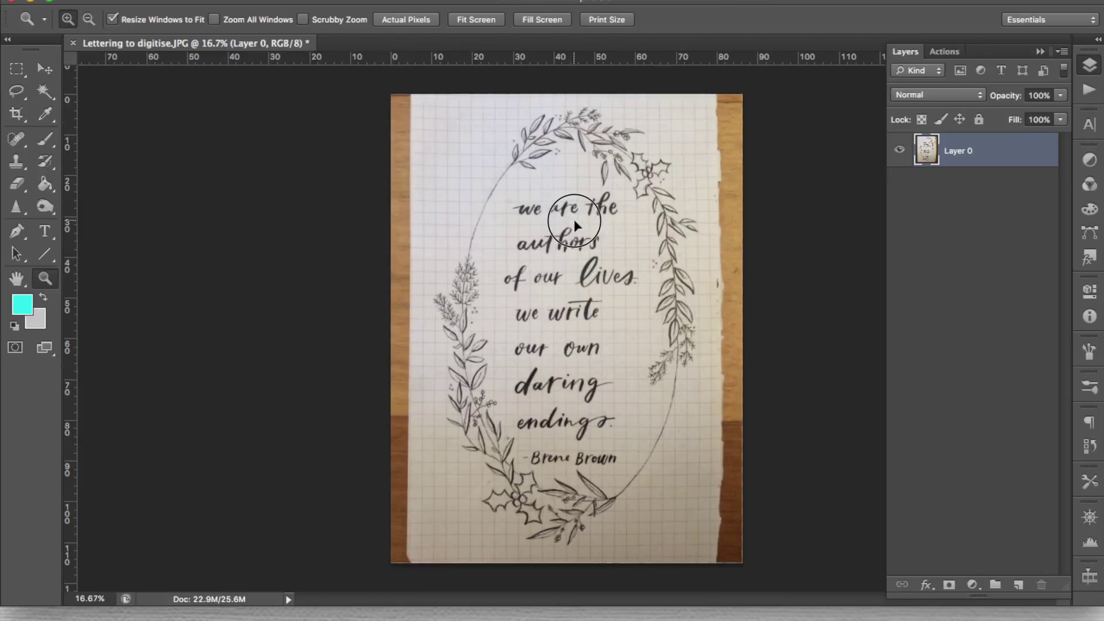
pyautogui.click(575, 224)
pyautogui.scroll(4, 687, 211)
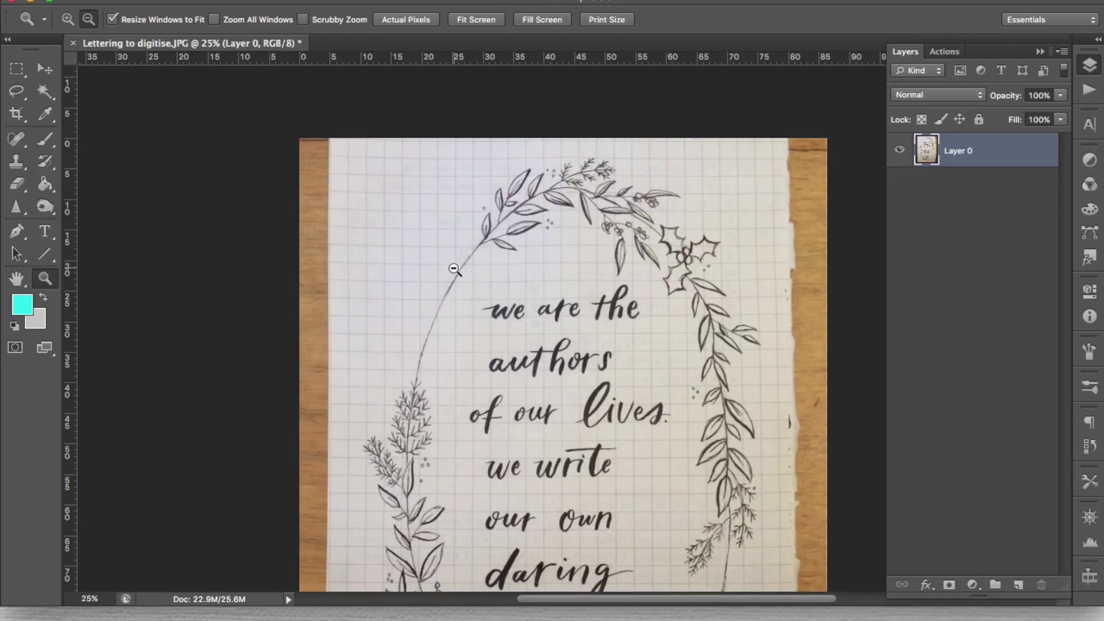
pyautogui.press('super+l')
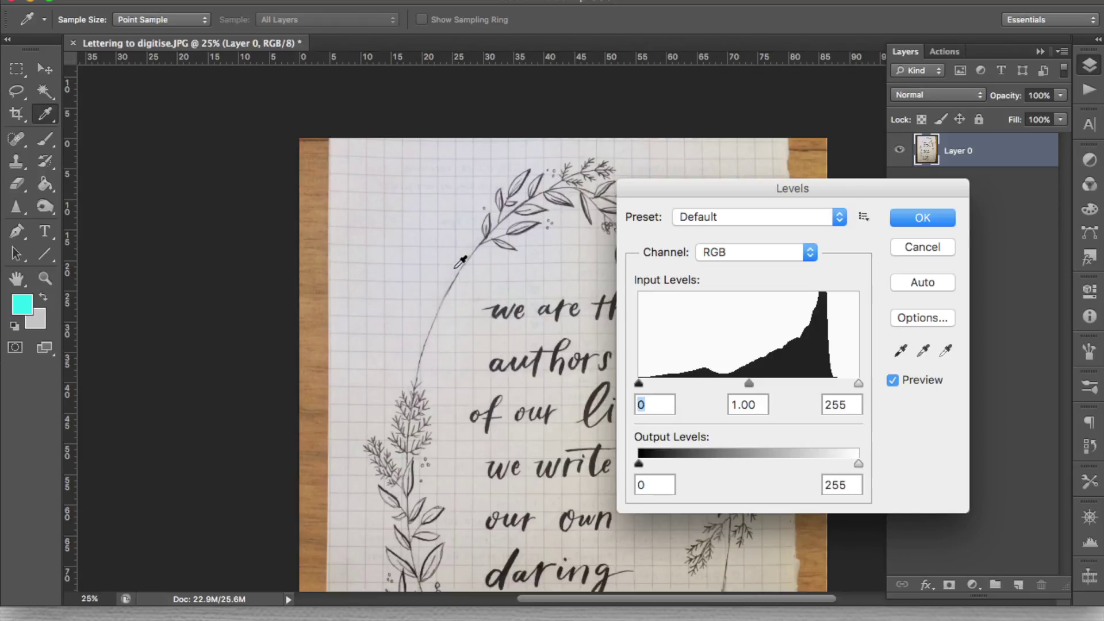
# Apply Levels with the white input at 214 and the black input at 43
pyautogui.moveTo(858, 383); pyautogui.dragTo(824, 384)
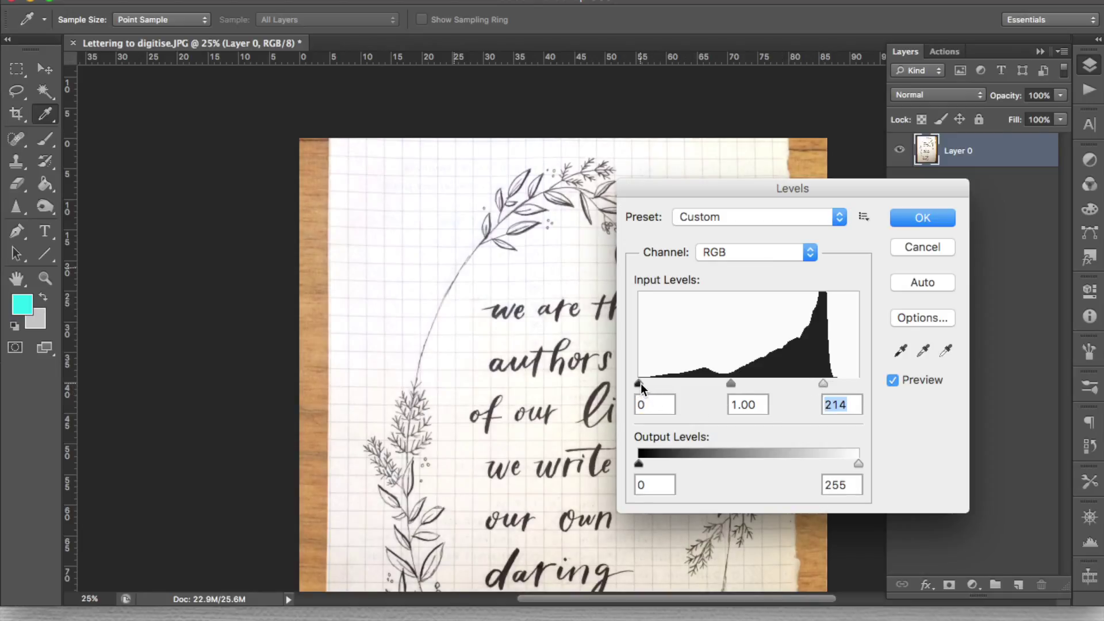
pyautogui.moveTo(641, 383); pyautogui.dragTo(678, 396)
pyautogui.click(918, 218)
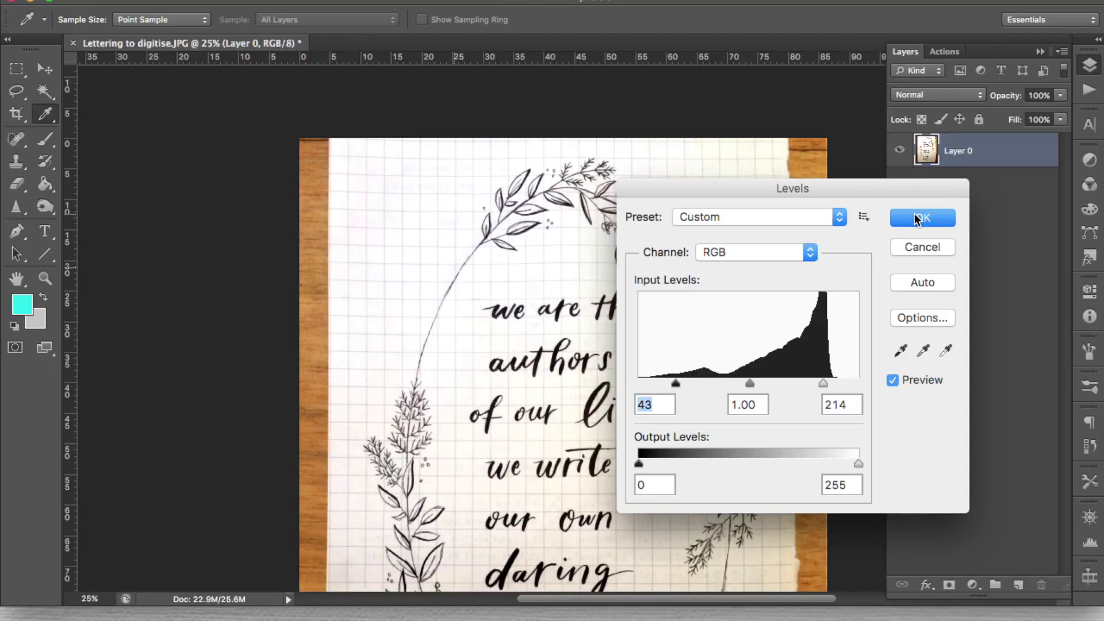
pyautogui.press('z')
pyautogui.scroll(-10, 666, 425)
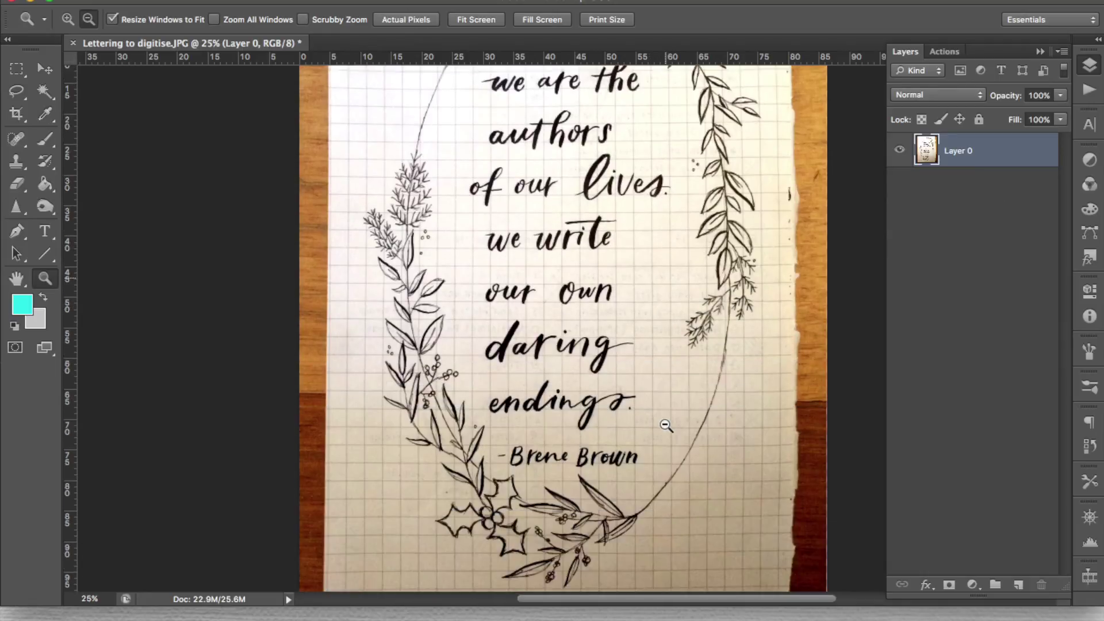
# Burn over the wreath's upper arc, left stem, leaves and the lettering to darken the ink
pyautogui.scroll(9, 666, 425)
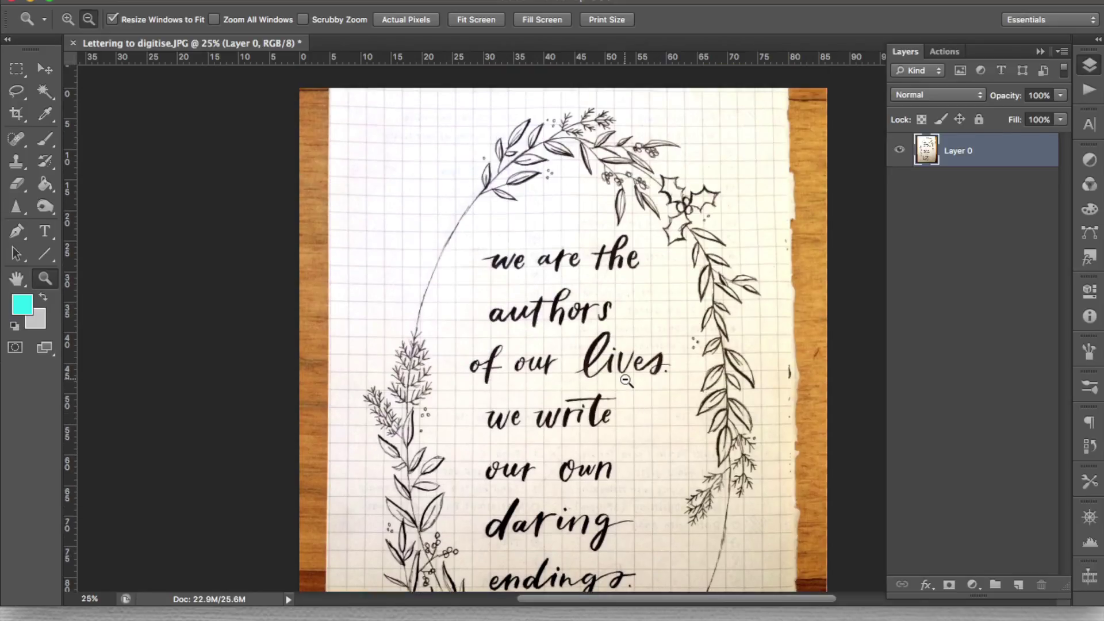
pyautogui.press('o')
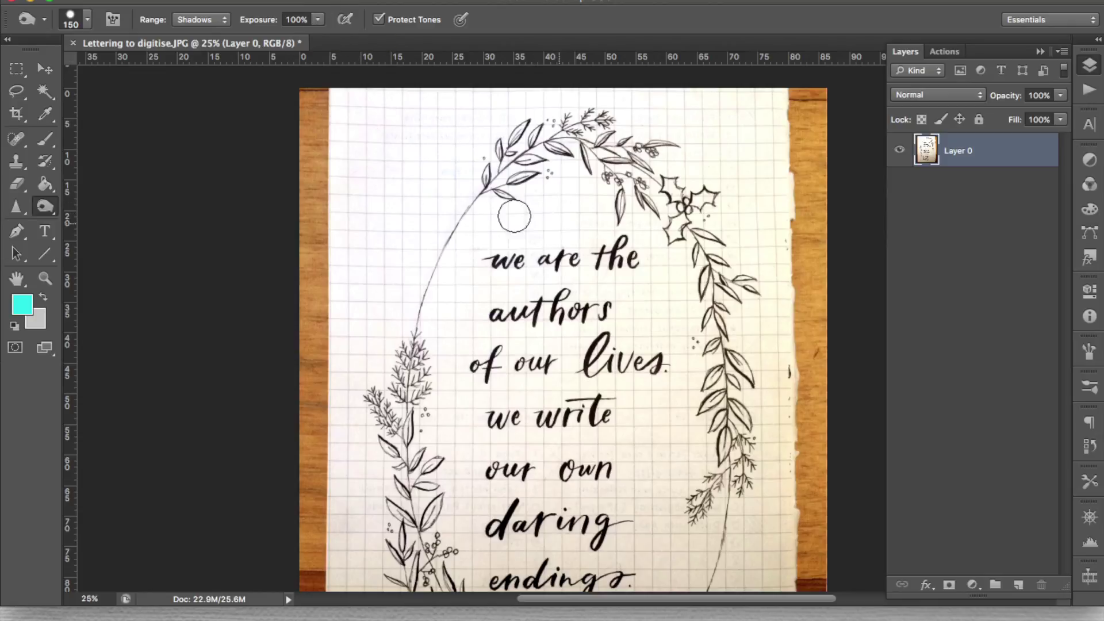
pyautogui.moveTo(514, 216)
pyautogui.mouseDown()
pyautogui.moveTo(481, 178)
pyautogui.moveTo(537, 178)
pyautogui.moveTo(530, 129)
pyautogui.moveTo(537, 154)
pyautogui.moveTo(561, 120)
pyautogui.moveTo(588, 142)
pyautogui.moveTo(606, 107)
pyautogui.moveTo(638, 120)
pyautogui.moveTo(618, 143)
pyautogui.moveTo(579, 149)
pyautogui.moveTo(626, 185)
pyautogui.moveTo(687, 144)
pyautogui.moveTo(652, 141)
pyautogui.moveTo(633, 193)
pyautogui.moveTo(667, 214)
pyautogui.moveTo(644, 217)
pyautogui.moveTo(663, 190)
pyautogui.moveTo(688, 211)
pyautogui.moveTo(712, 189)
pyautogui.moveTo(663, 238)
pyautogui.moveTo(703, 234)
pyautogui.moveTo(758, 286)
pyautogui.moveTo(734, 288)
pyautogui.moveTo(706, 255)
pyautogui.moveTo(722, 337)
pyautogui.moveTo(715, 333)
pyautogui.moveTo(710, 358)
pyautogui.moveTo(731, 377)
pyautogui.moveTo(760, 461)
pyautogui.moveTo(739, 454)
pyautogui.moveTo(708, 477)
pyautogui.moveTo(682, 532)
pyautogui.moveTo(686, 506)
pyautogui.moveTo(718, 512)
pyautogui.moveTo(723, 490)
pyautogui.mouseUp()
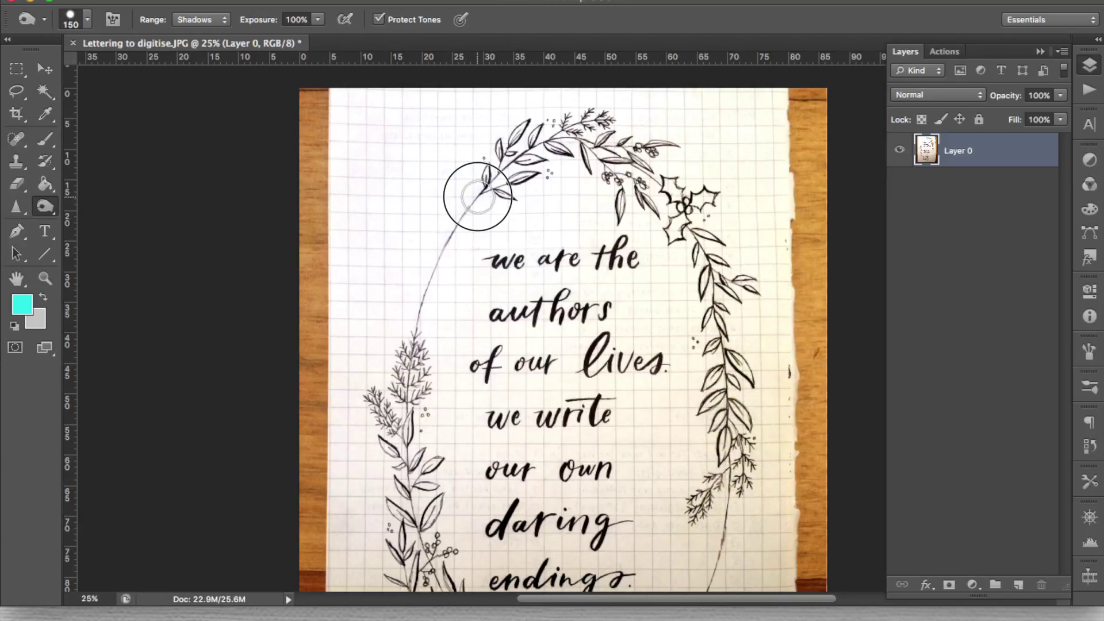
pyautogui.moveTo(478, 196)
pyautogui.mouseDown()
pyautogui.moveTo(414, 338)
pyautogui.moveTo(414, 304)
pyautogui.moveTo(463, 211)
pyautogui.moveTo(439, 262)
pyautogui.moveTo(444, 242)
pyautogui.mouseUp()
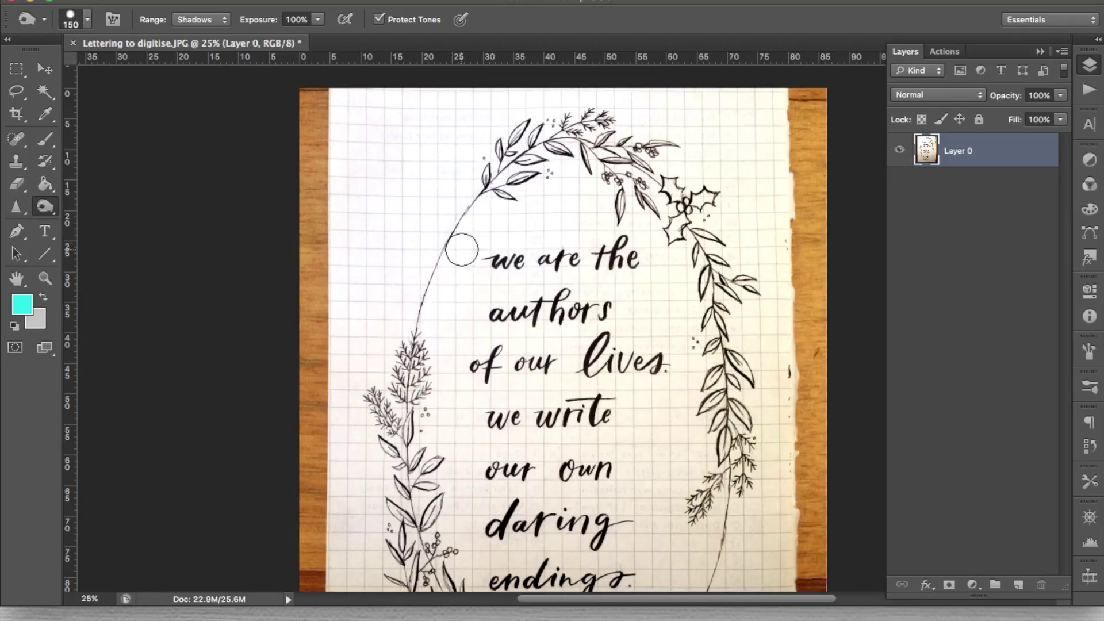
pyautogui.scroll(-3, 462, 250)
pyautogui.moveTo(456, 247)
pyautogui.mouseDown()
pyautogui.moveTo(419, 262)
pyautogui.moveTo(412, 336)
pyautogui.moveTo(416, 233)
pyautogui.moveTo(382, 312)
pyautogui.moveTo(390, 364)
pyautogui.moveTo(419, 387)
pyautogui.moveTo(396, 343)
pyautogui.moveTo(406, 368)
pyautogui.moveTo(443, 387)
pyautogui.moveTo(444, 240)
pyautogui.moveTo(438, 258)
pyautogui.moveTo(414, 230)
pyautogui.moveTo(433, 409)
pyautogui.moveTo(574, 400)
pyautogui.moveTo(613, 416)
pyautogui.moveTo(660, 355)
pyautogui.moveTo(742, 178)
pyautogui.mouseUp()
pyautogui.scroll(-7, 437, 380)
pyautogui.scroll(3, 742, 176)
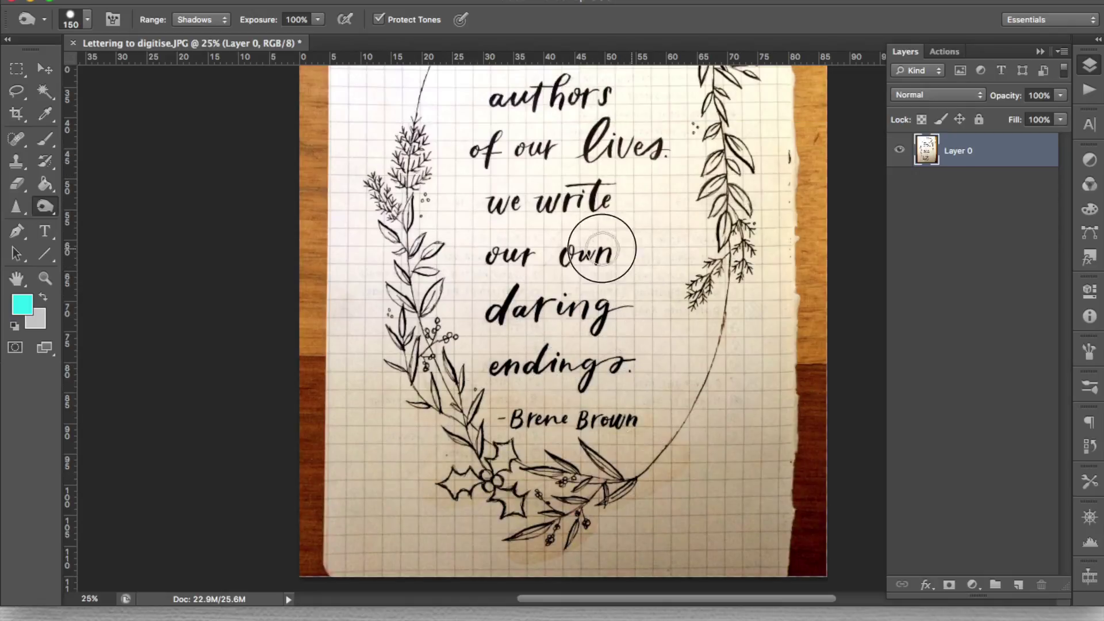
pyautogui.scroll(5, 602, 248)
pyautogui.scroll(1, 569, 311)
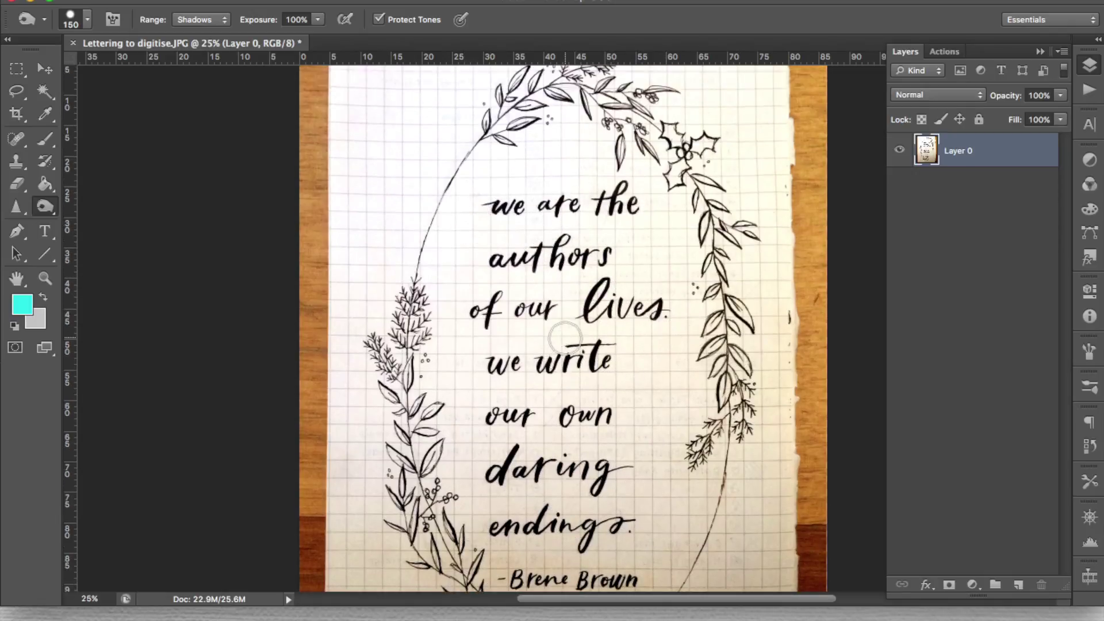
pyautogui.scroll(-2, 565, 339)
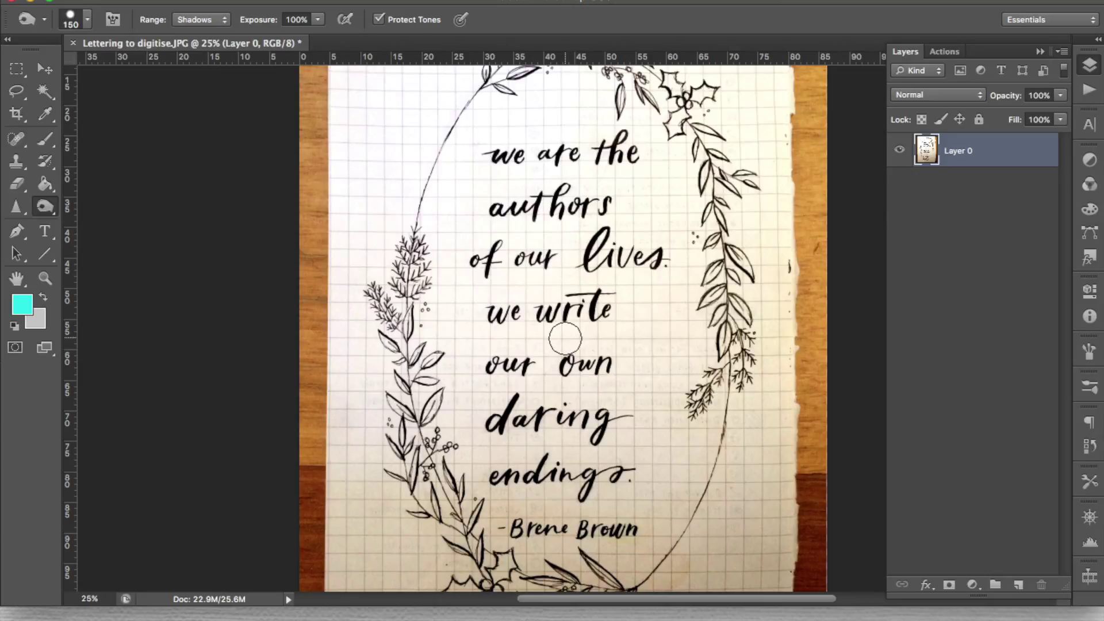
# Lower Hue/Saturation saturation to -78 and apply it, then zoom out
pyautogui.press('super+u')
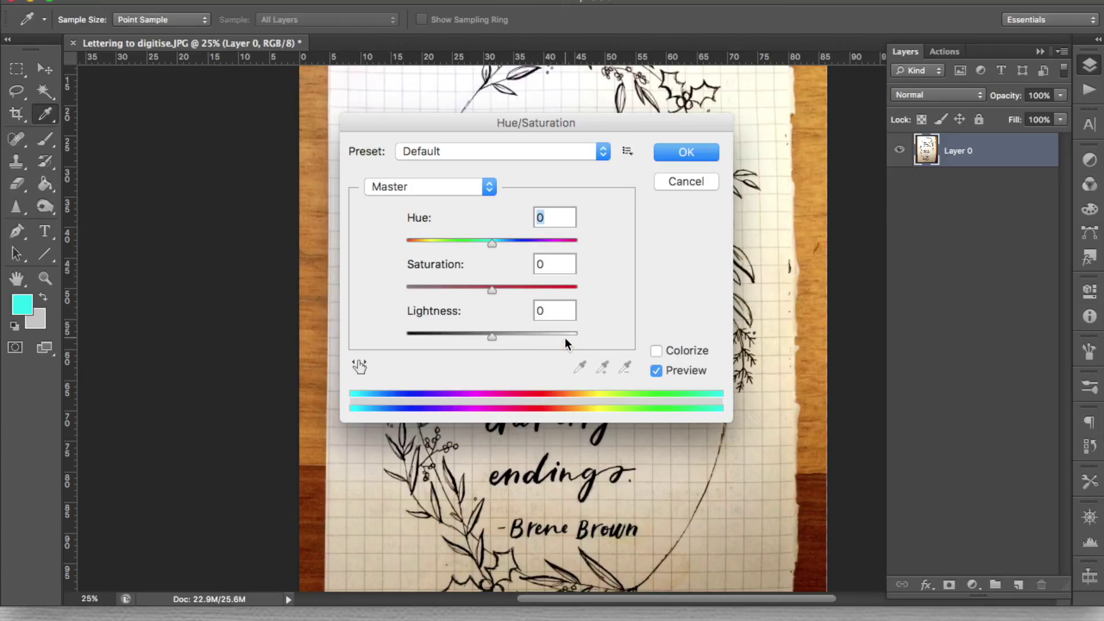
pyautogui.moveTo(491, 290); pyautogui.dragTo(385, 299)
pyautogui.click(686, 151)
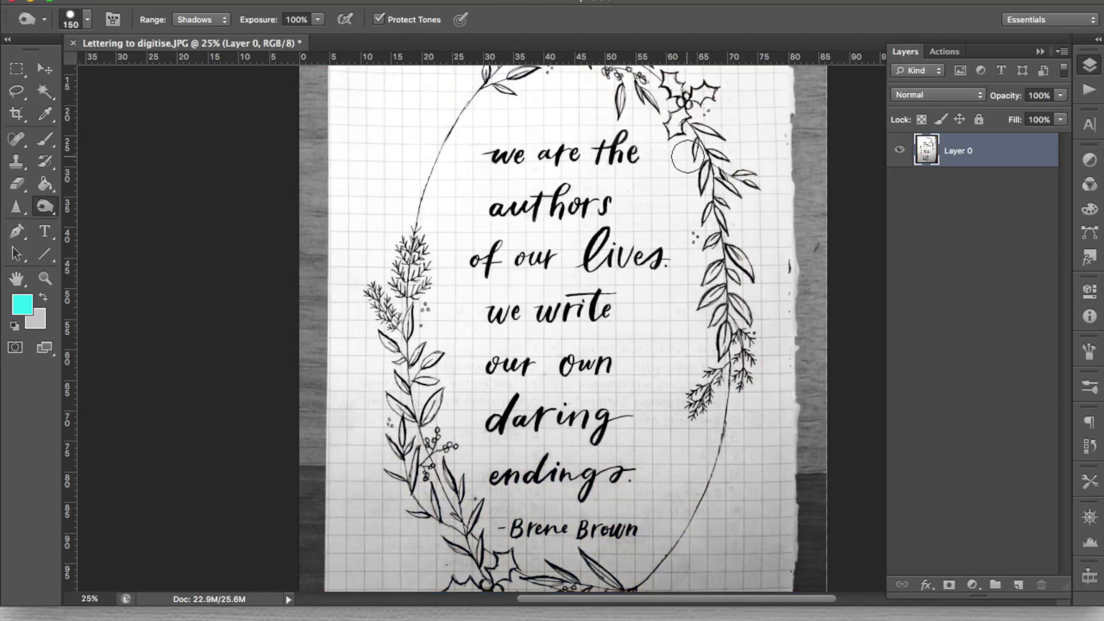
pyautogui.press('z')
pyautogui.keyDown('alt'); pyautogui.click(689, 157); pyautogui.keyUp('alt')
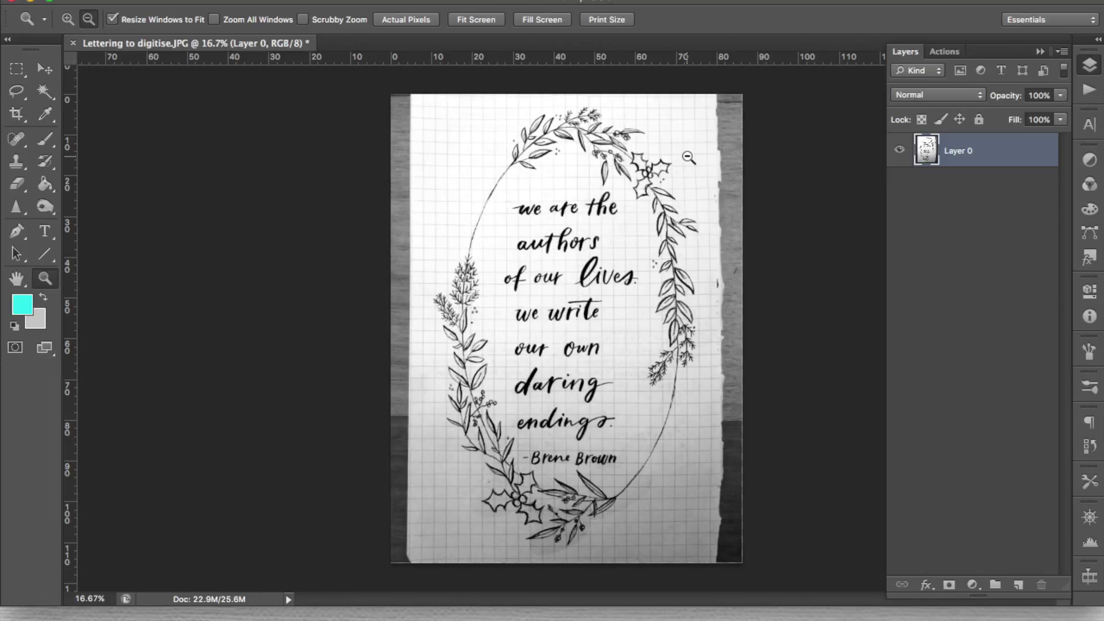
# Crop the wooden strips off the left and right sides of the paper
pyautogui.press('c')
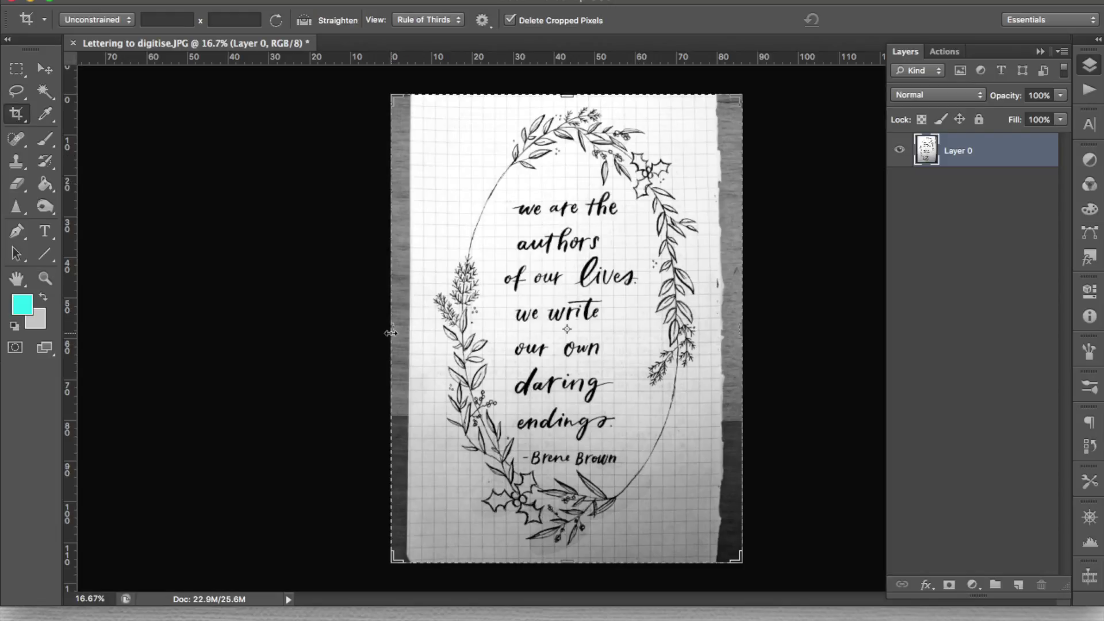
pyautogui.moveTo(391, 332); pyautogui.dragTo(409, 334)
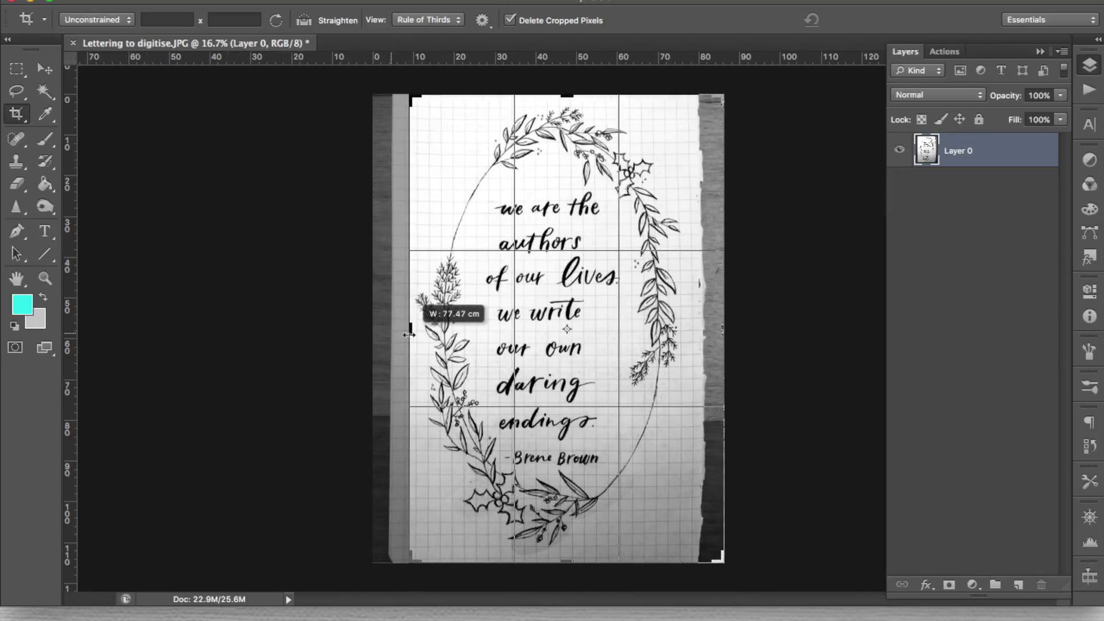
pyautogui.moveTo(722, 325); pyautogui.dragTo(704, 327)
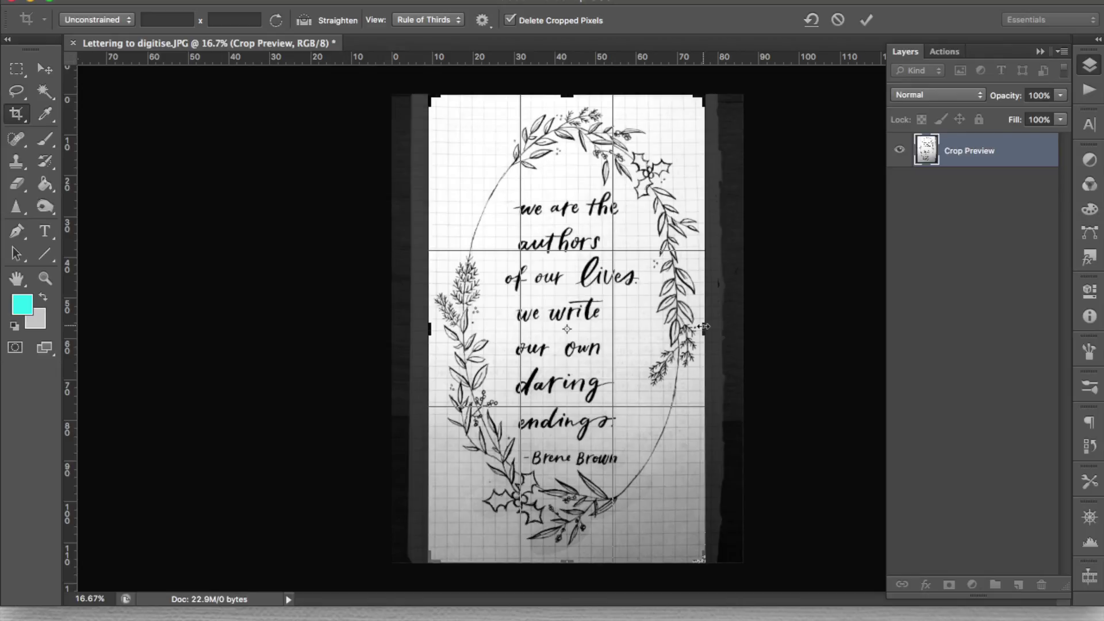
pyautogui.press('Return')
# Erase the small stray mark beside the wreath's bottom holly, then zoom back out
pyautogui.press('z')
pyautogui.click(637, 355)
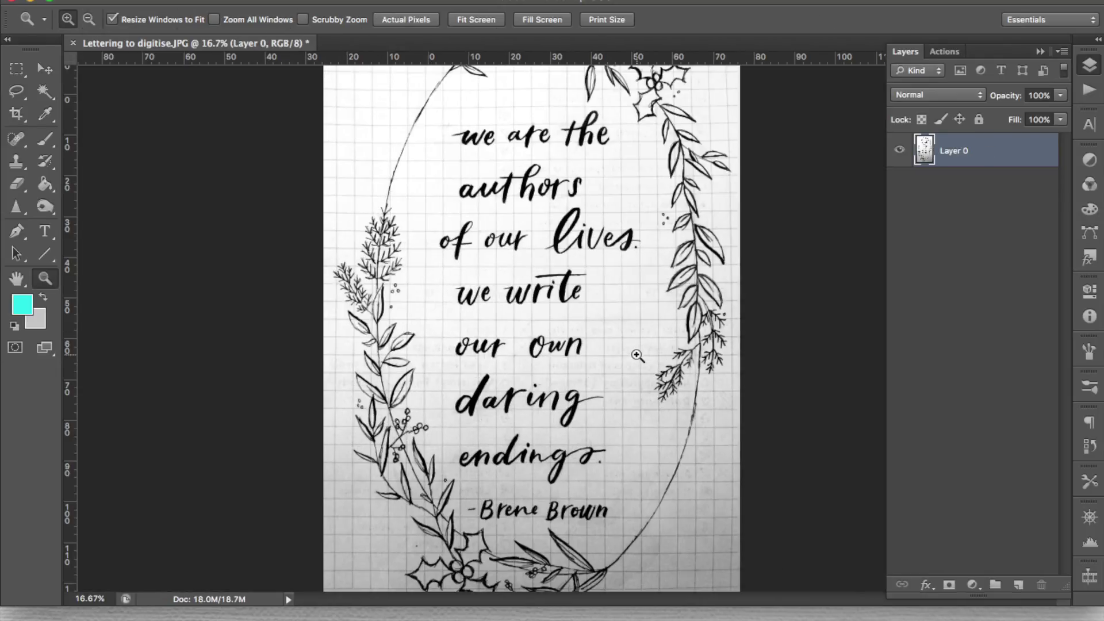
pyautogui.scroll(-5, 638, 356)
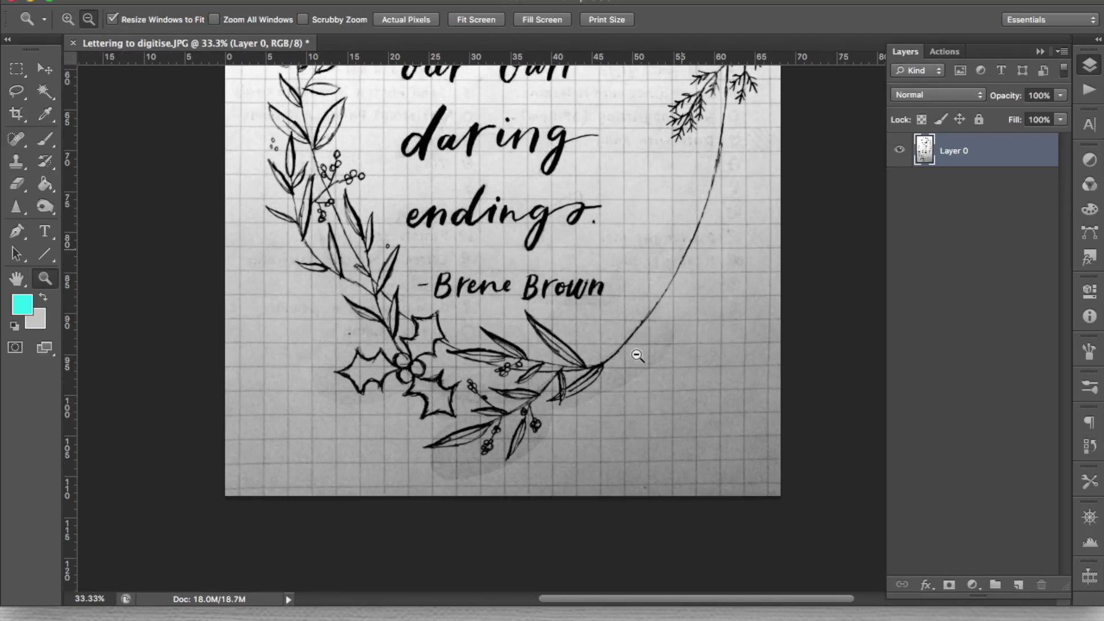
pyautogui.hscroll(-2, 638, 356)
pyautogui.press('e')
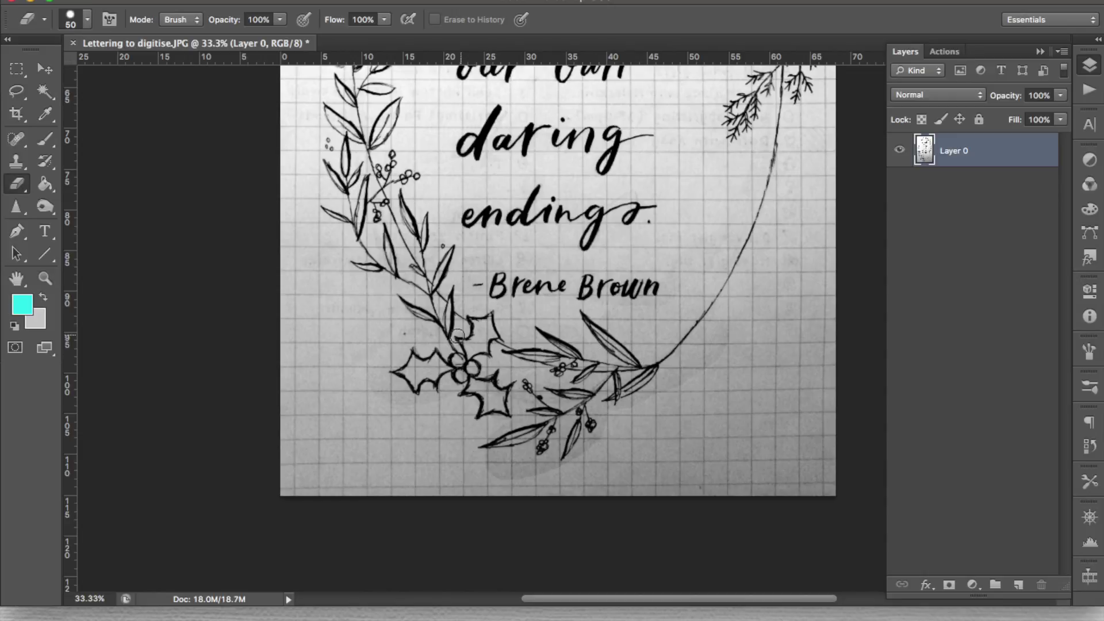
pyautogui.moveTo(405, 337); pyautogui.dragTo(405, 345)
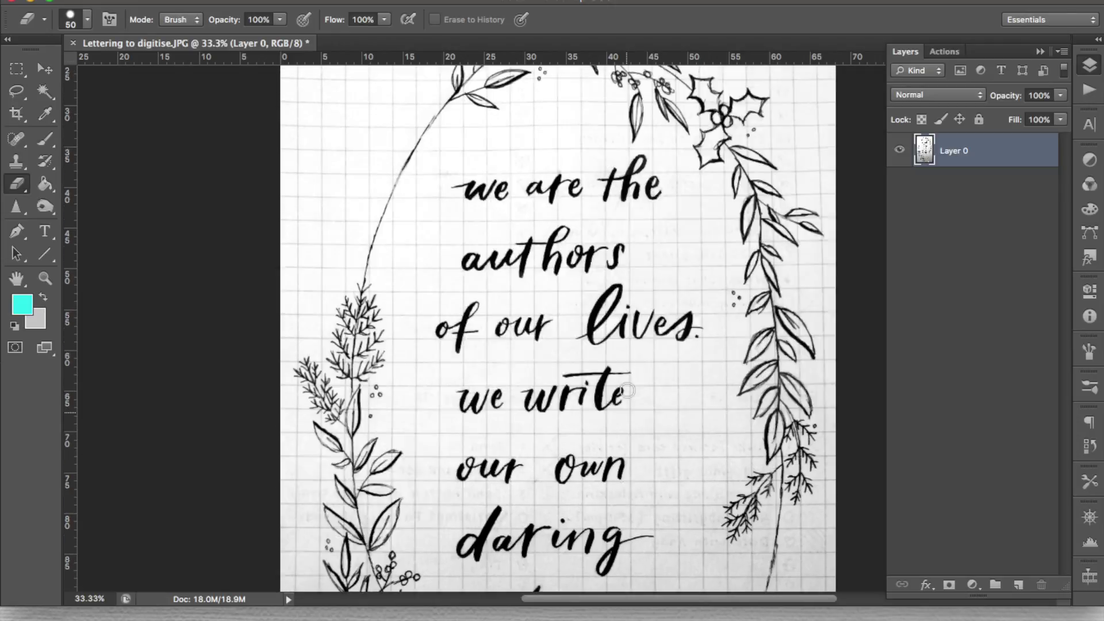
pyautogui.scroll(5, 628, 390)
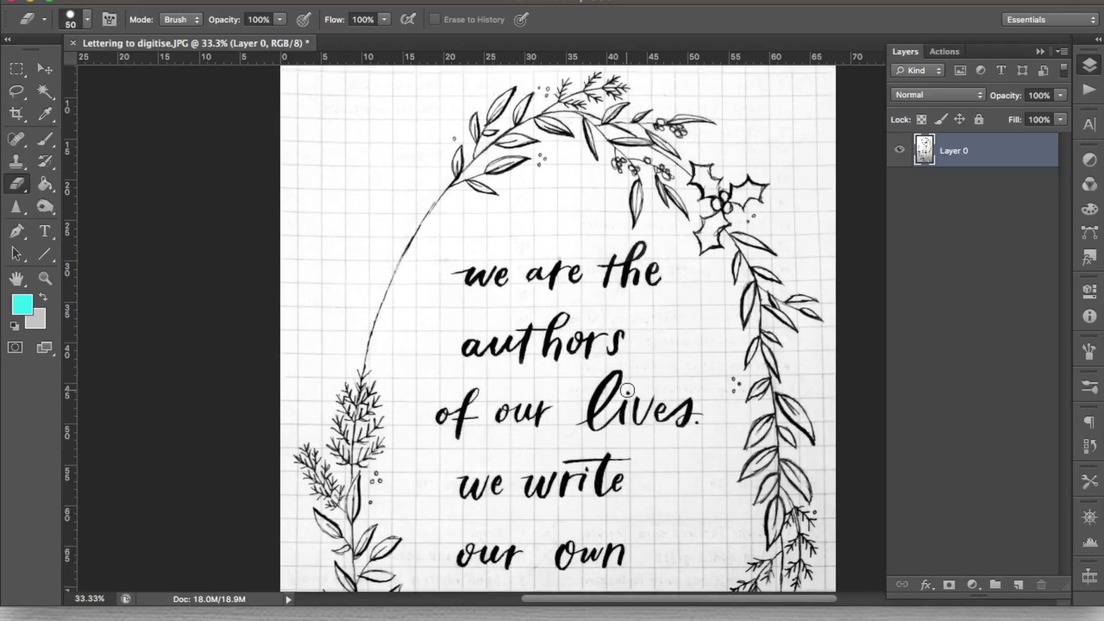
pyautogui.scroll(-5, 627, 391)
pyautogui.hscroll(2, 627, 391)
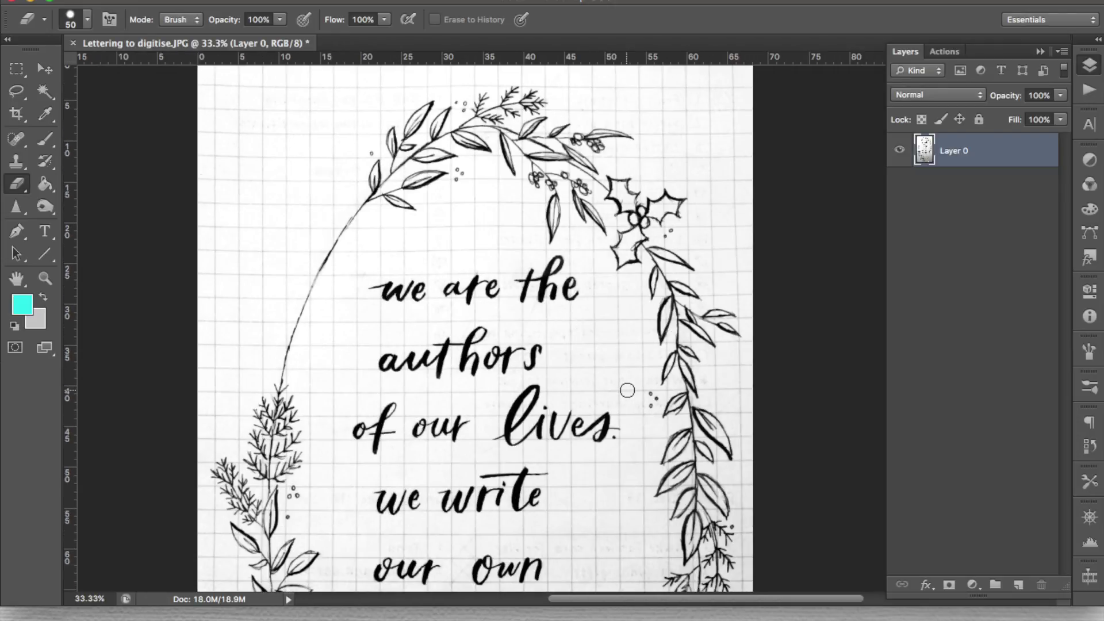
pyautogui.press('z')
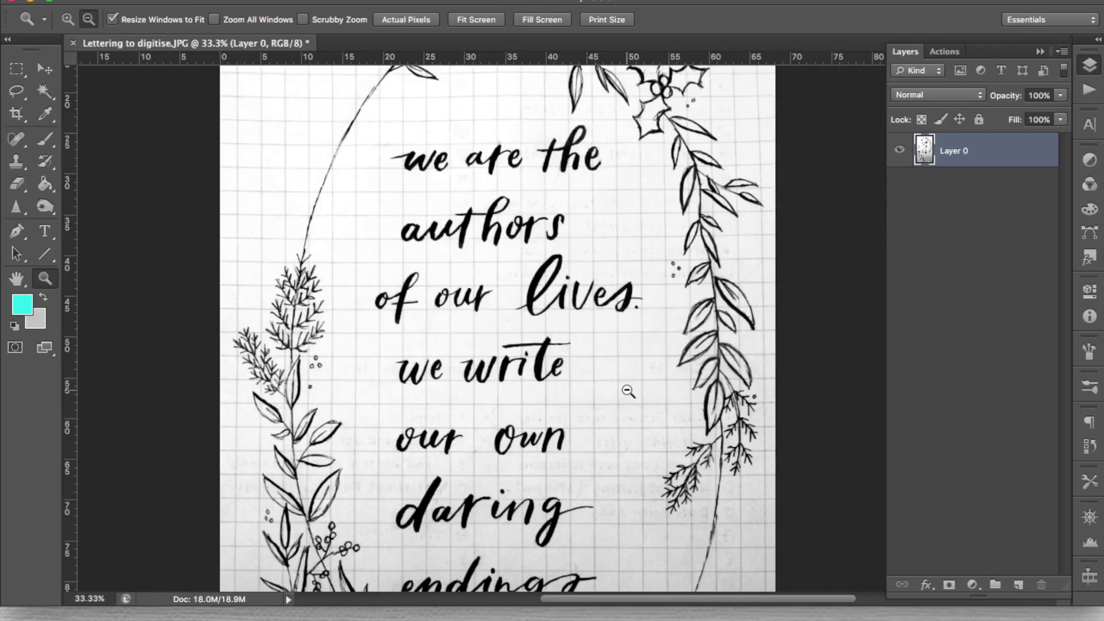
pyautogui.keyDown('alt'); pyautogui.click(628, 390); pyautogui.keyUp('alt')
pyautogui.keyDown('alt'); pyautogui.click(627, 390); pyautogui.keyUp('alt')
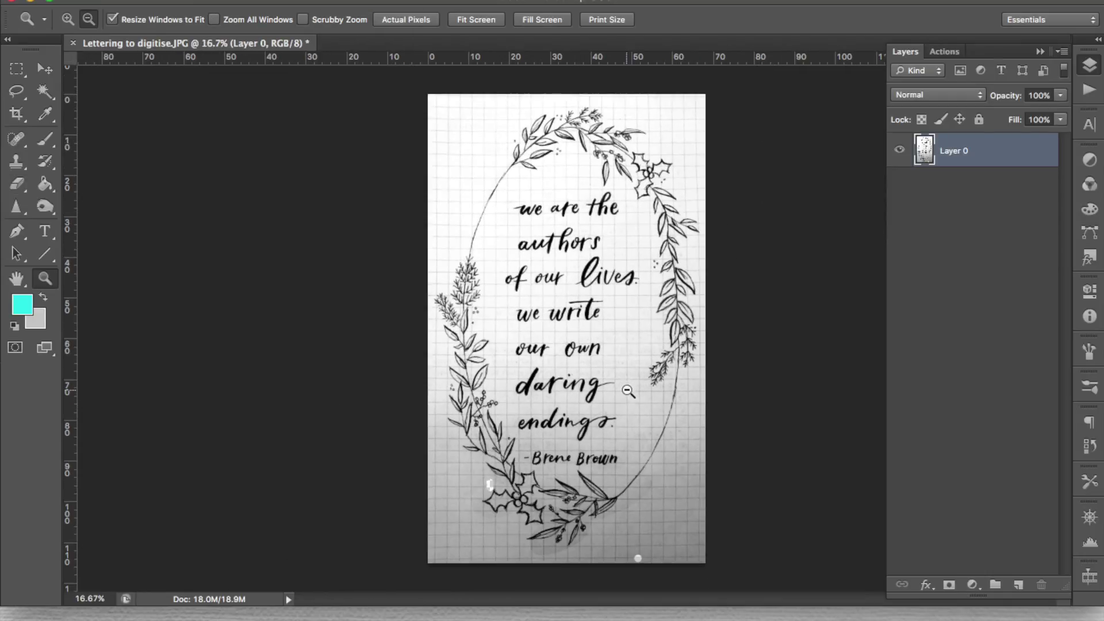
# Add a new Layer 1 filled with cyan and move Layer 0 above it
pyautogui.click(1018, 587)
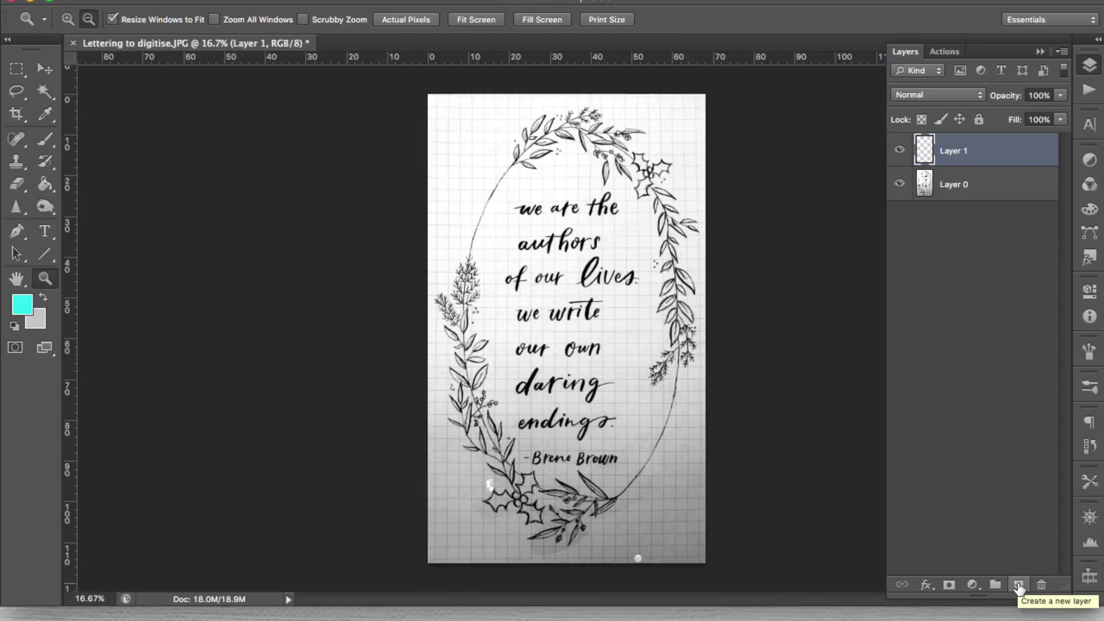
pyautogui.press('g')
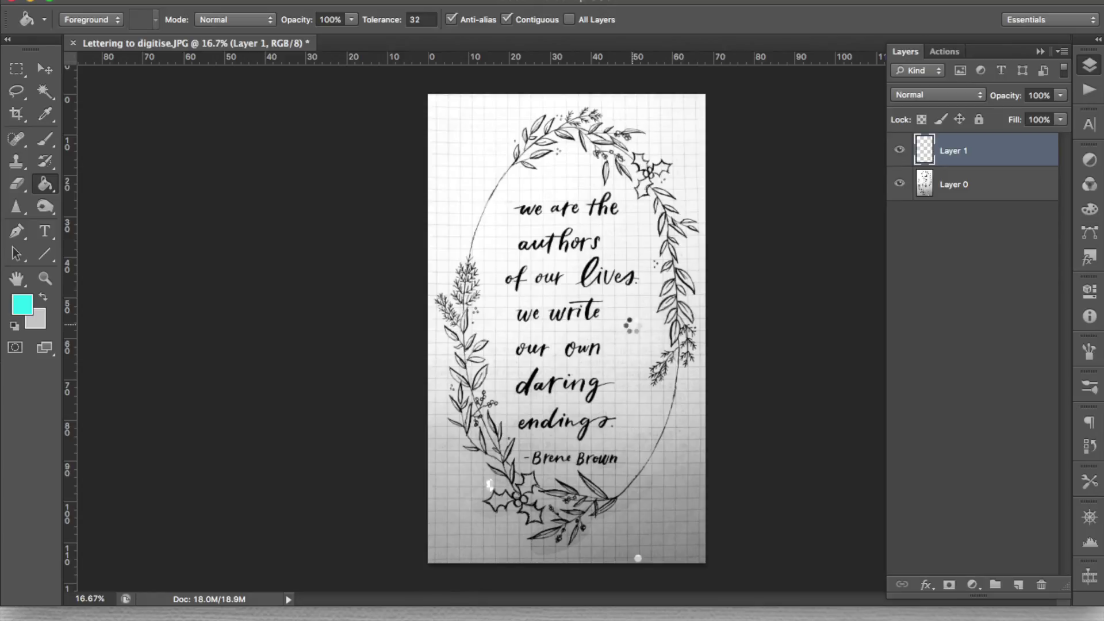
pyautogui.click(633, 328)
pyautogui.moveTo(971, 199); pyautogui.dragTo(970, 147)
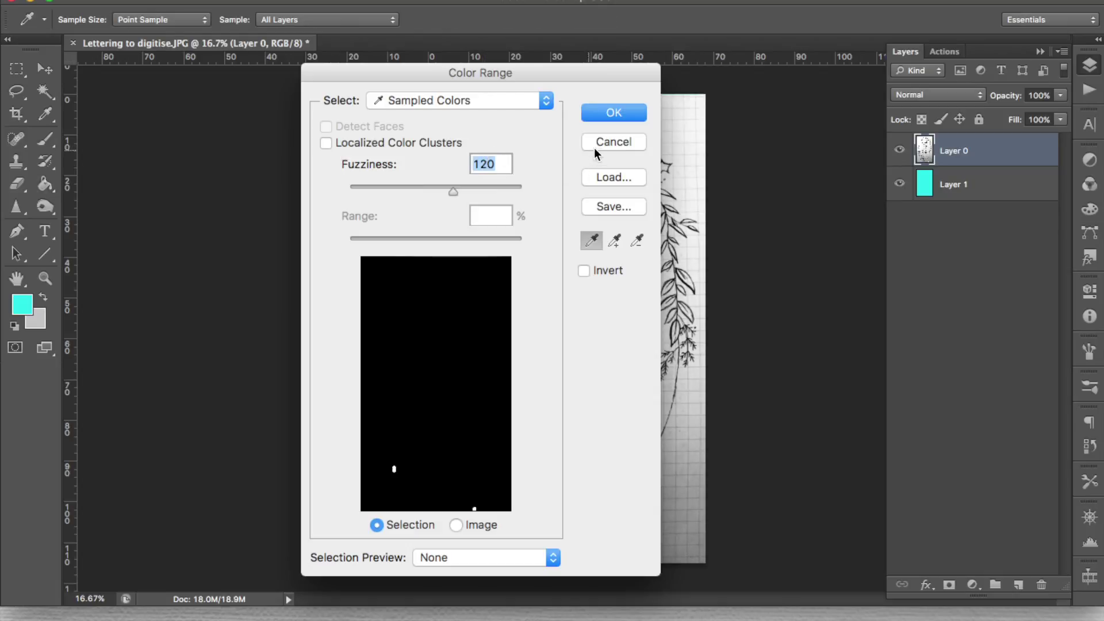
# Select the white paper with Color Range at Fuzziness 120, sampling it in the preview
pyautogui.click(605, 142)
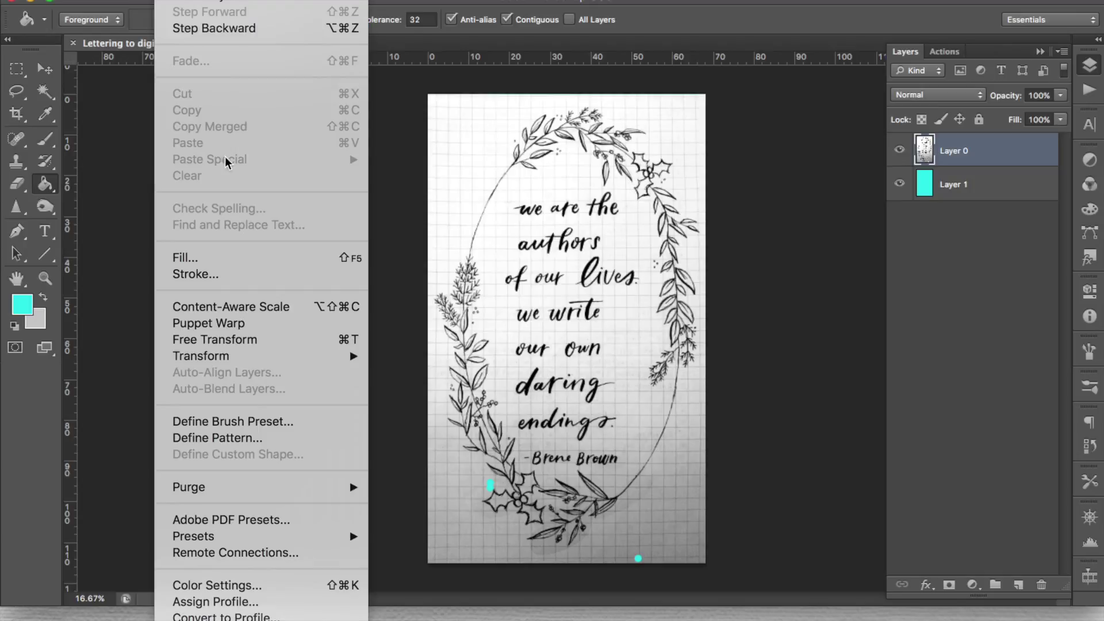
pyautogui.scroll(-3, 282, 546)
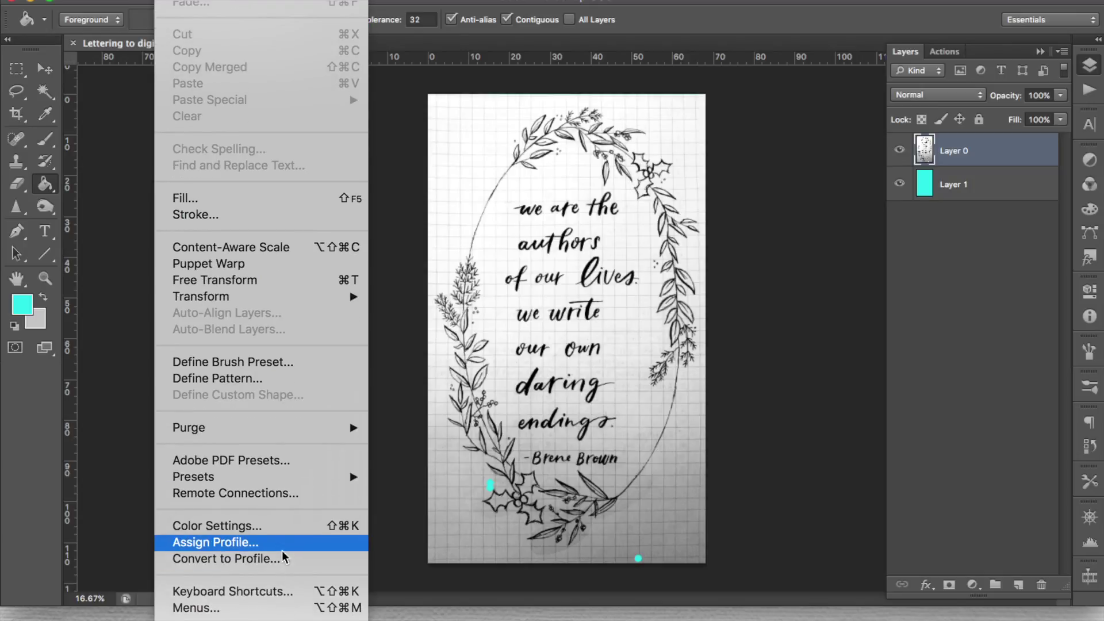
pyautogui.click(388, 130)
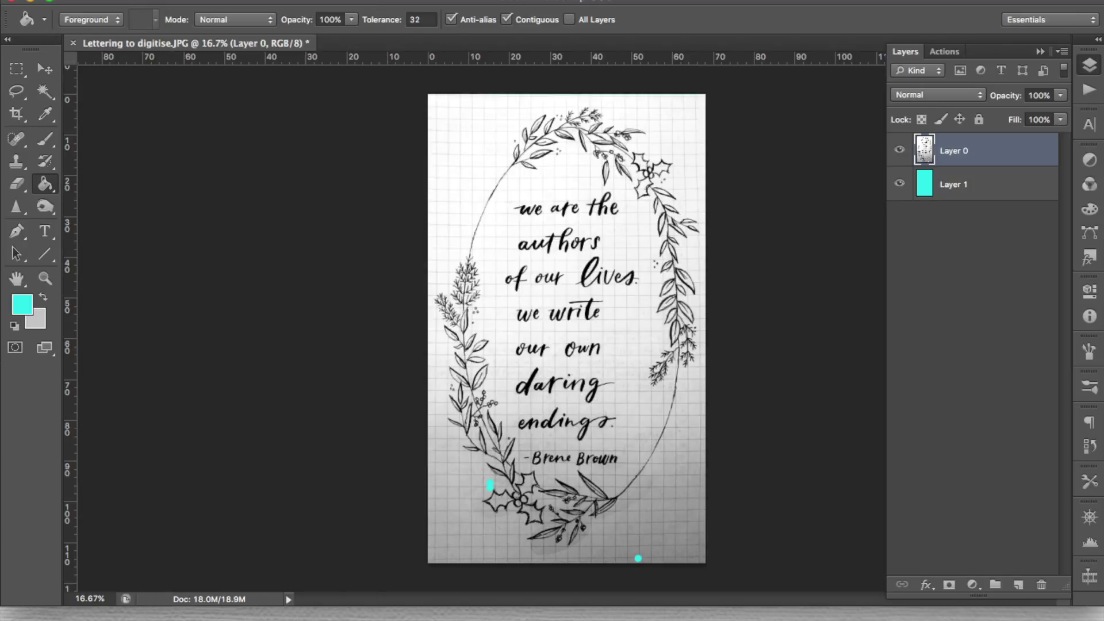
pyautogui.click(356, 0)
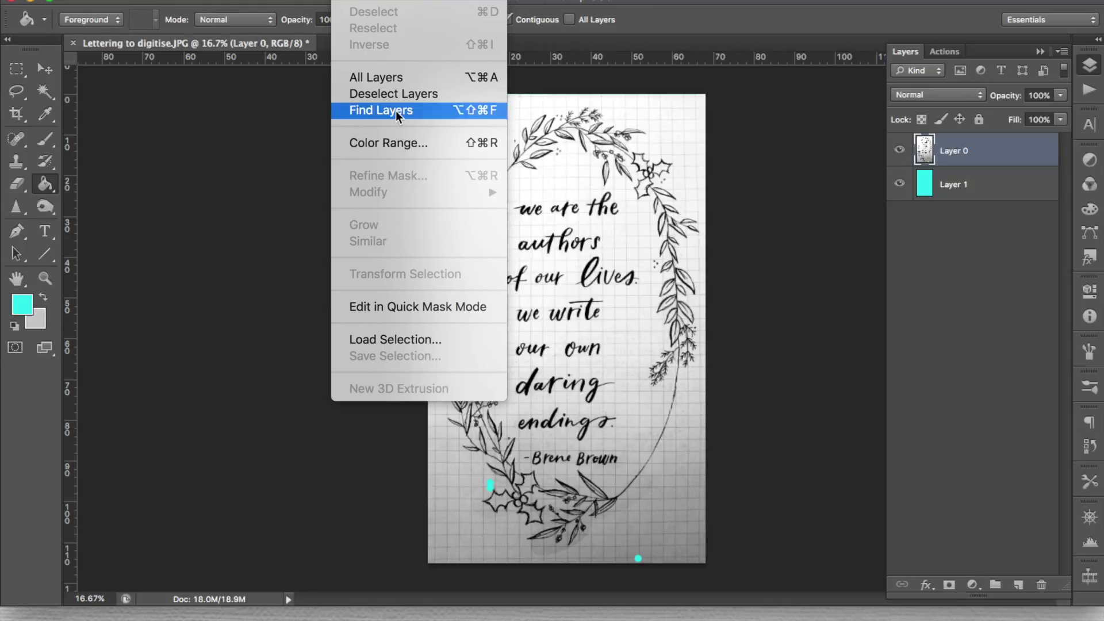
pyautogui.click(414, 146)
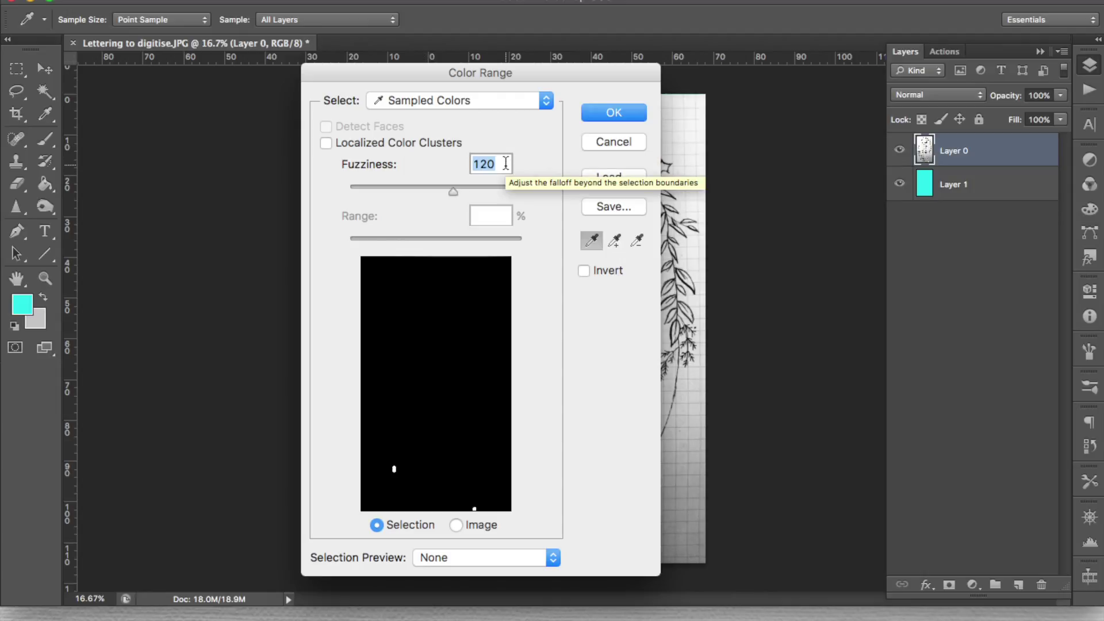
pyautogui.click(464, 281)
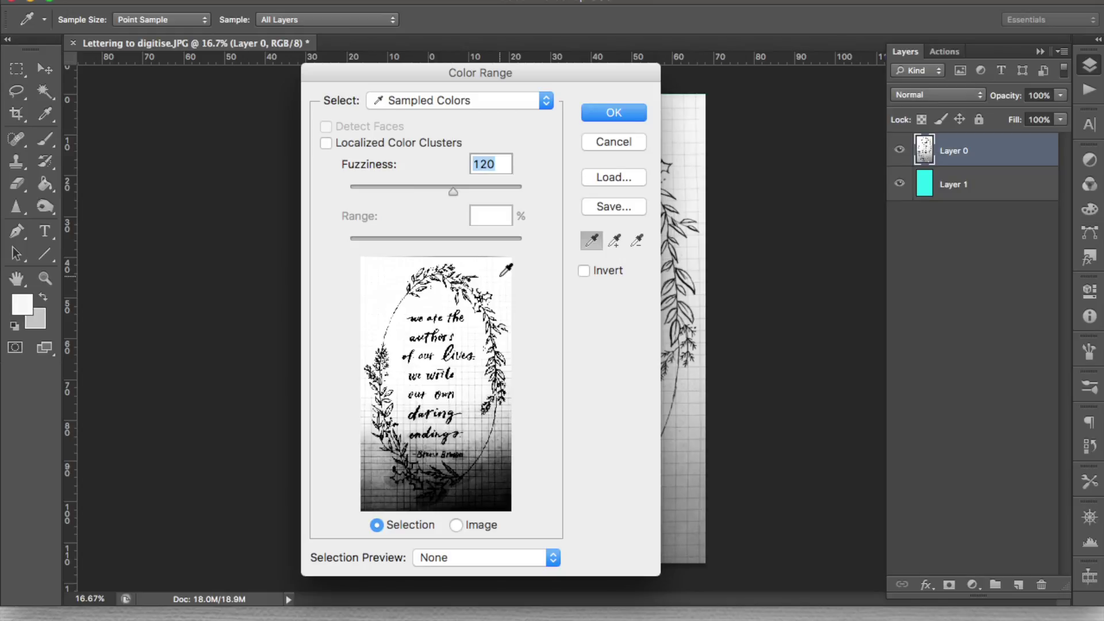
pyautogui.click(444, 301)
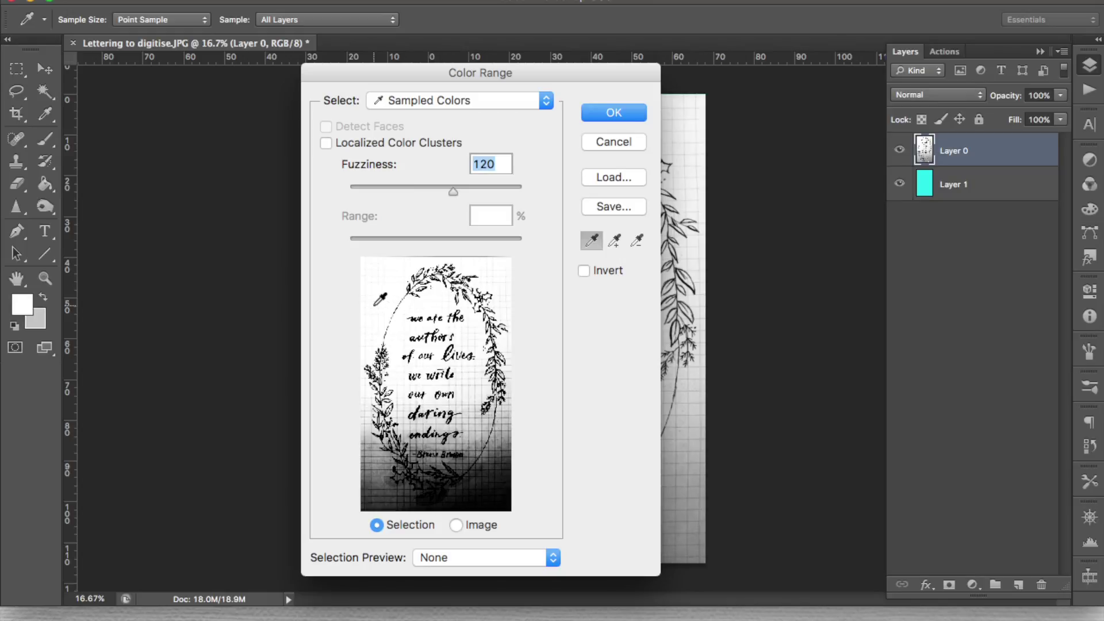
pyautogui.click(372, 277)
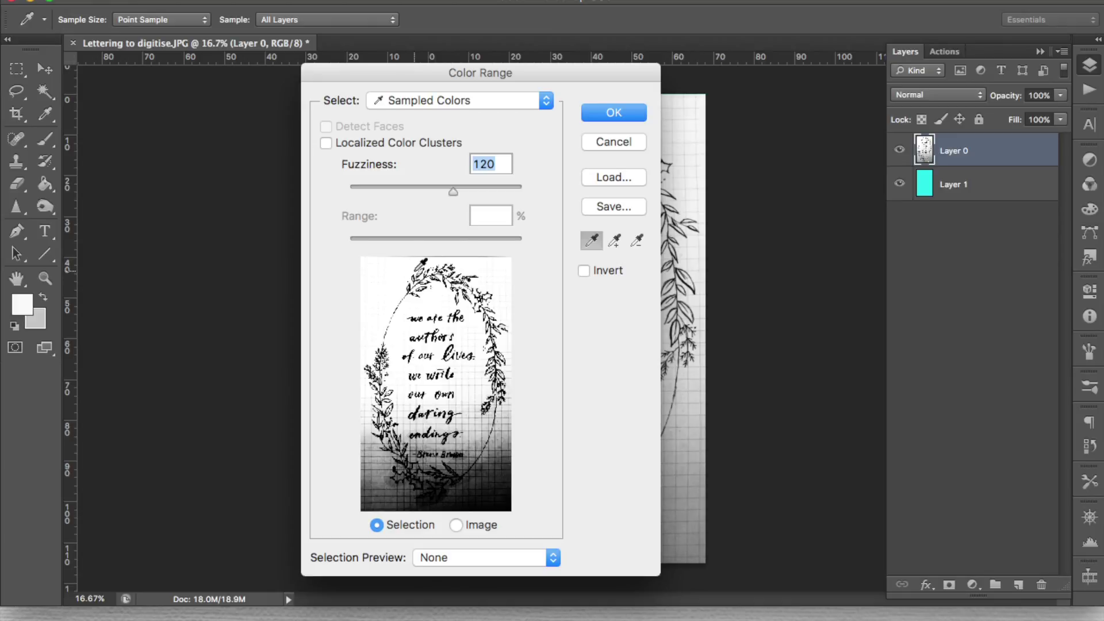
pyautogui.press('Return')
pyautogui.press('g')
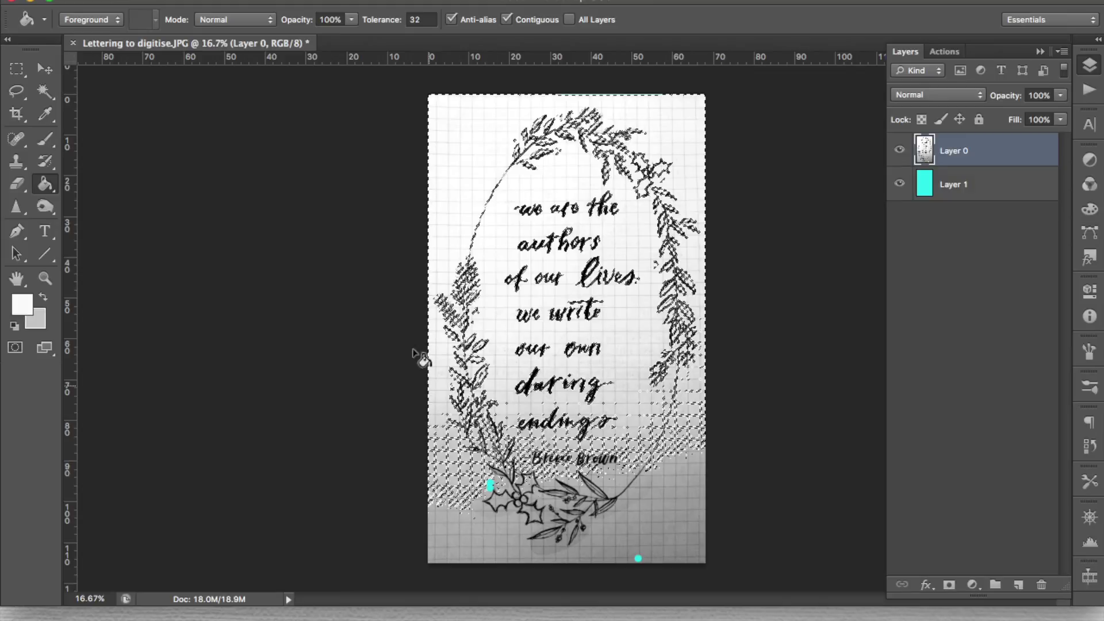
# Fill the selected paper with cyan using the Paint Bucket, then deselect
pyautogui.click(557, 262)
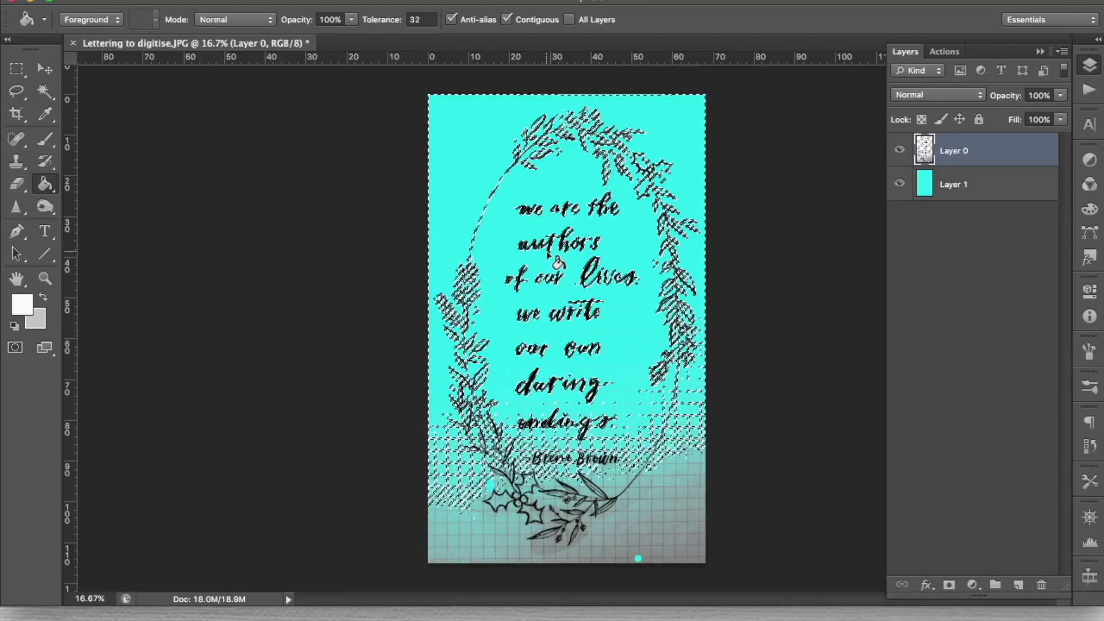
pyautogui.press('super+d')
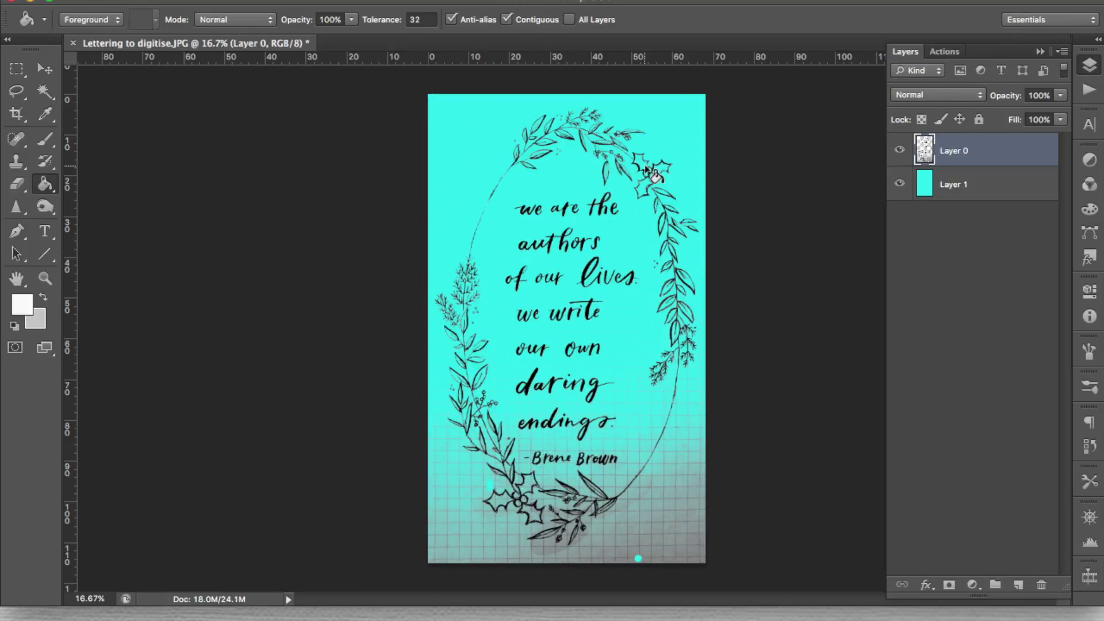
pyautogui.press('z')
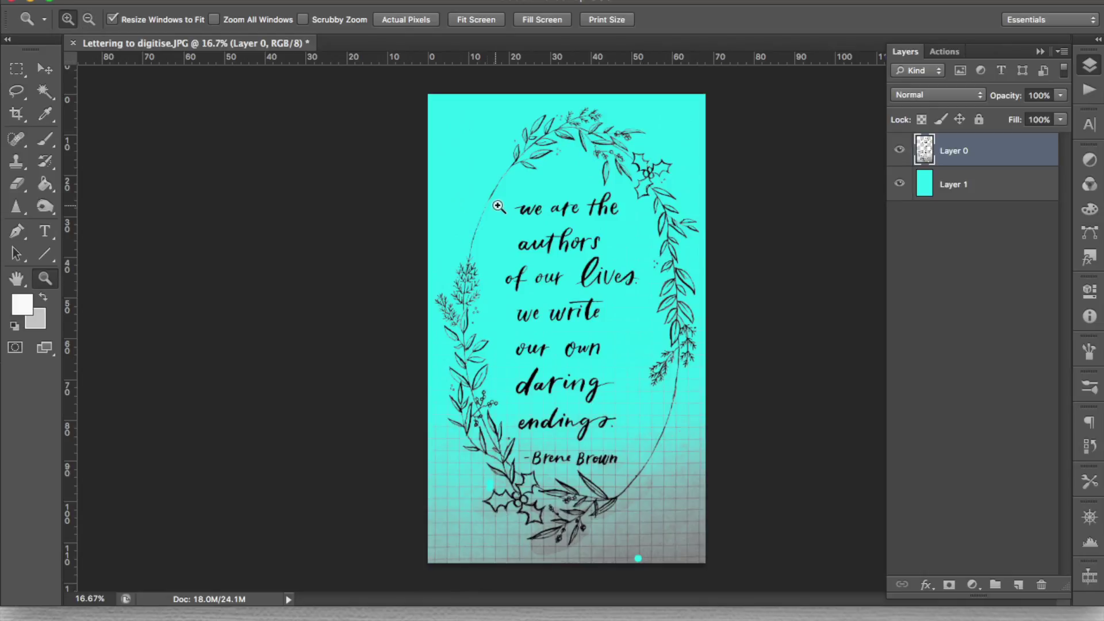
# Burn over the plant strokes with Range: Shadows, darkening the left-stem leaves and upper arc
pyautogui.scroll(3, 496, 206)
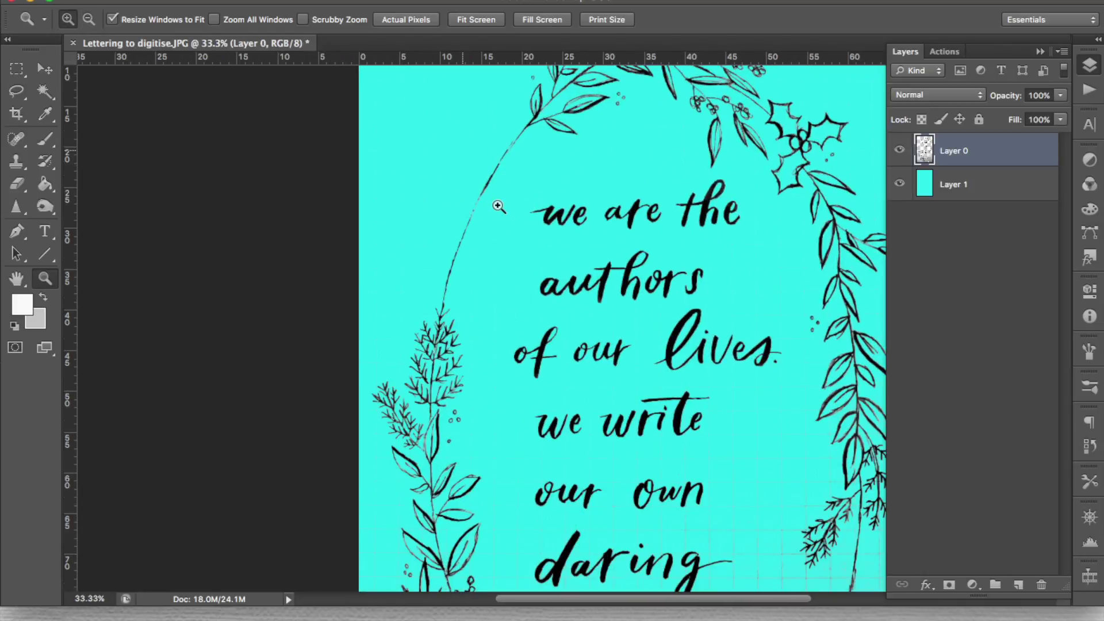
pyautogui.scroll(-5, 452, 328)
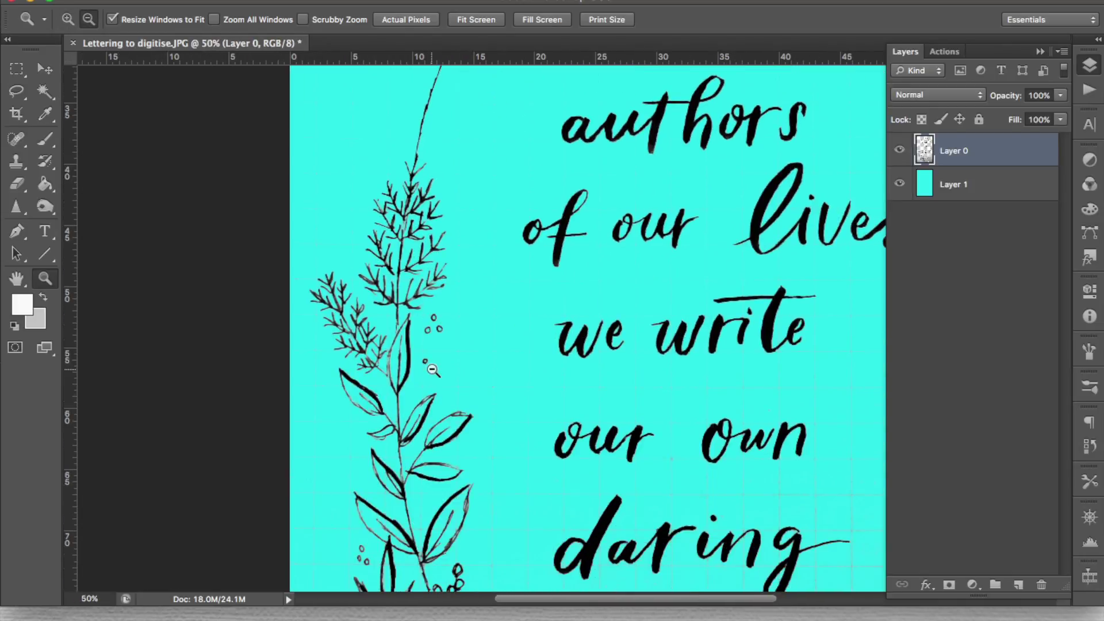
pyautogui.scroll(-4, 490, 286)
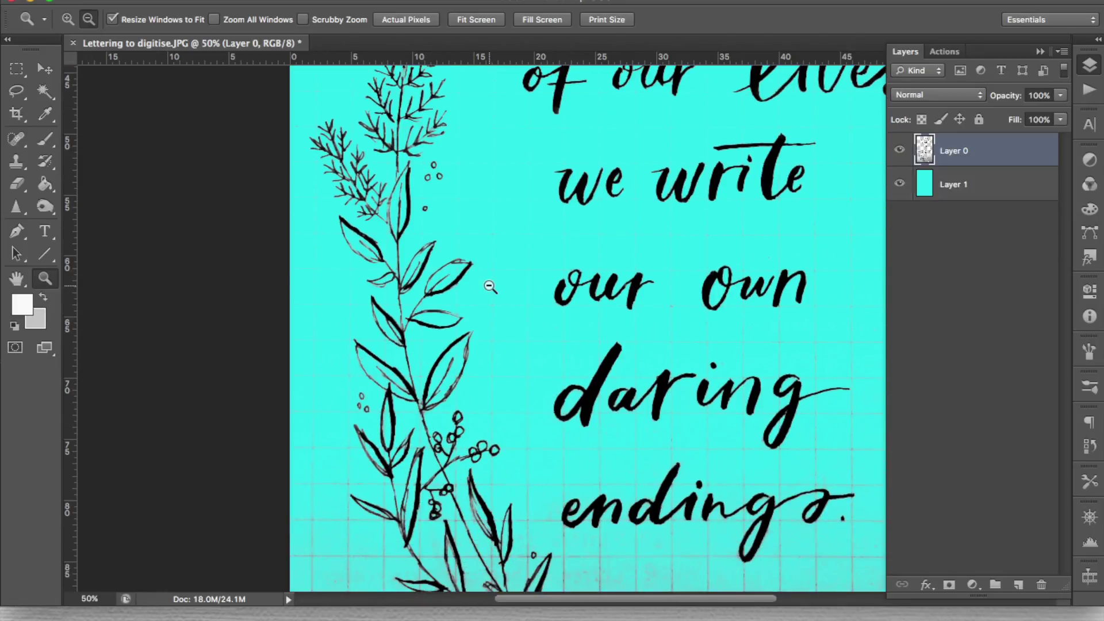
pyautogui.scroll(4, 490, 286)
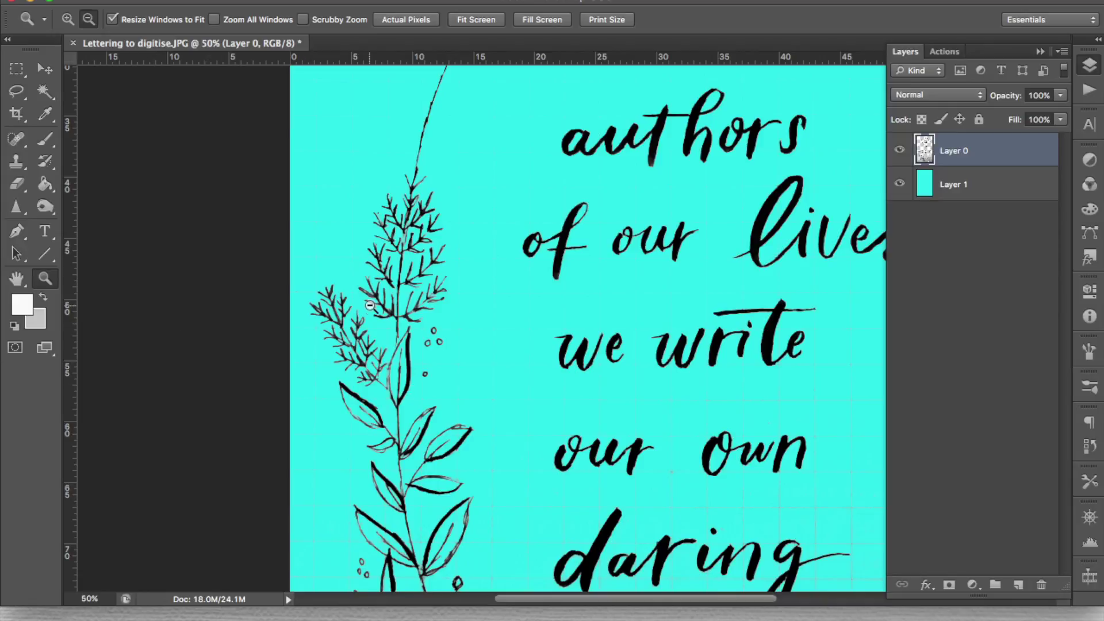
pyautogui.press('o')
pyautogui.moveTo(427, 193)
pyautogui.mouseDown()
pyautogui.moveTo(387, 256)
pyautogui.moveTo(397, 343)
pyautogui.moveTo(437, 290)
pyautogui.moveTo(397, 382)
pyautogui.moveTo(382, 370)
pyautogui.moveTo(389, 396)
pyautogui.moveTo(359, 410)
pyautogui.moveTo(362, 317)
pyautogui.moveTo(343, 304)
pyautogui.moveTo(375, 370)
pyautogui.moveTo(446, 437)
pyautogui.mouseUp()
pyautogui.scroll(-3, 446, 437)
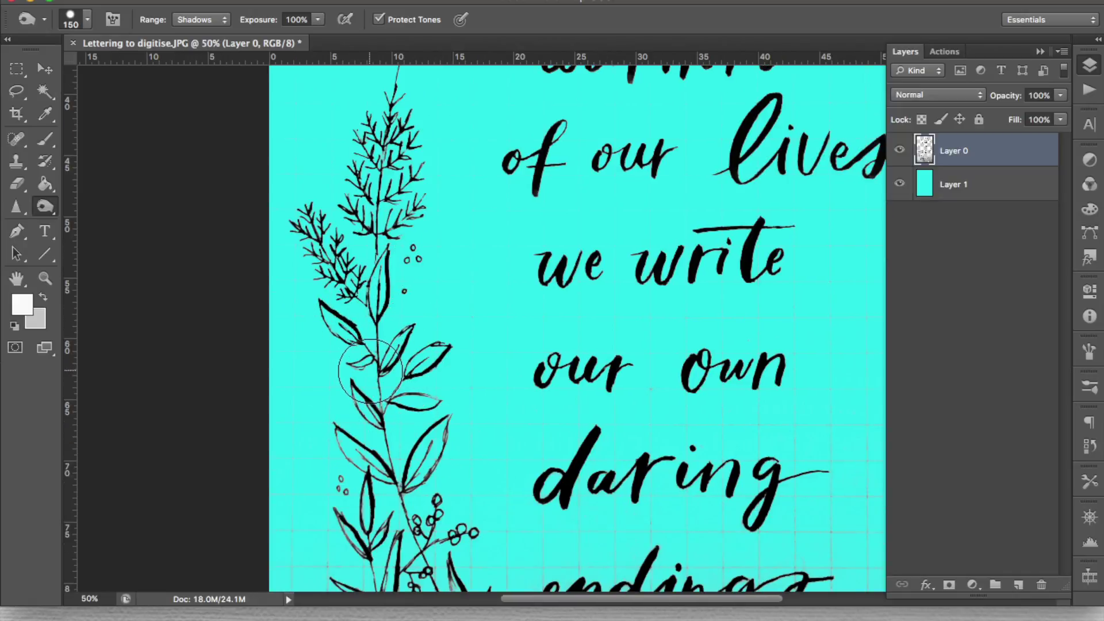
pyautogui.moveTo(439, 395)
pyautogui.mouseDown()
pyautogui.moveTo(444, 382)
pyautogui.moveTo(439, 468)
pyautogui.mouseUp()
pyautogui.scroll(-12, 438, 513)
pyautogui.hscroll(-3, 439, 514)
pyautogui.scroll(10, 438, 514)
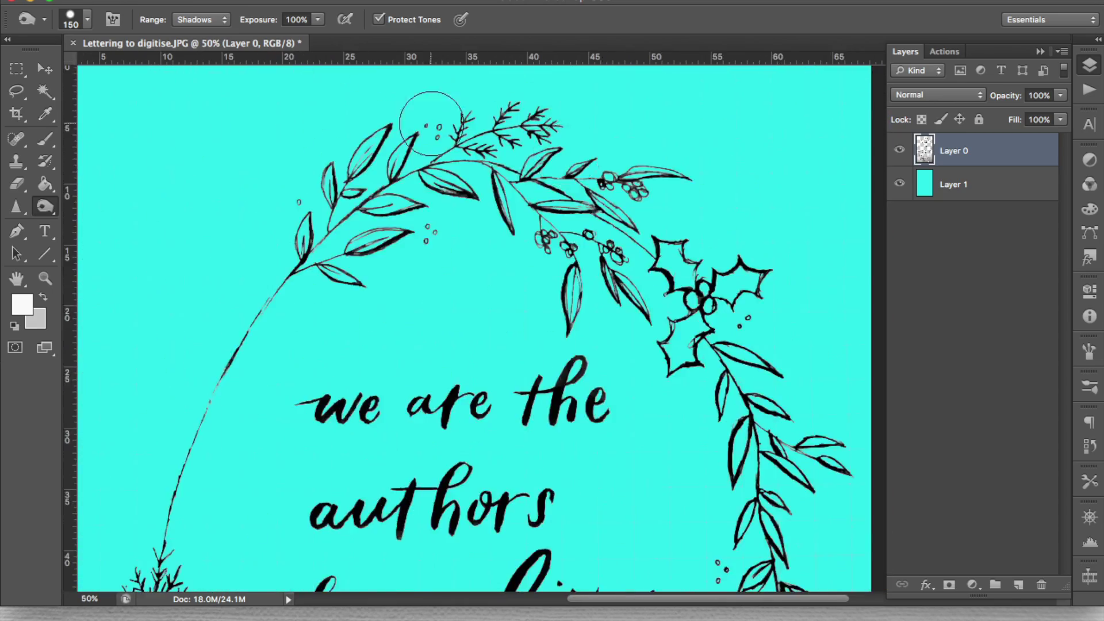
pyautogui.scroll(-8, 665, 291)
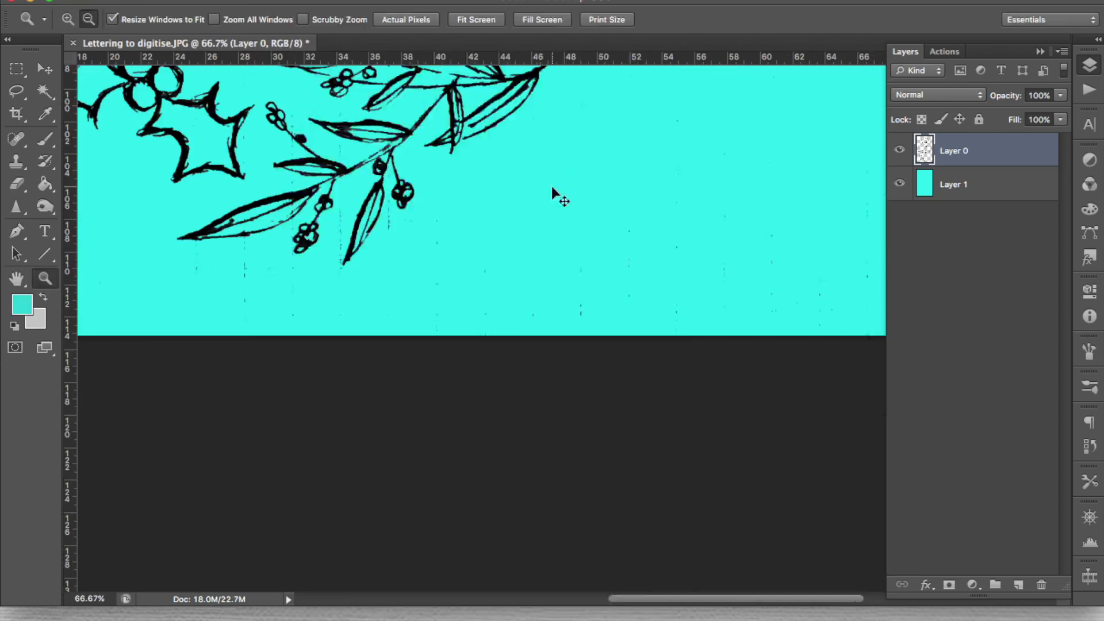
# Zoom out to show the whole page
pyautogui.press('e')
pyautogui.press('z')
pyautogui.keyDown('alt'); pyautogui.click(608, 181); pyautogui.keyUp('alt')
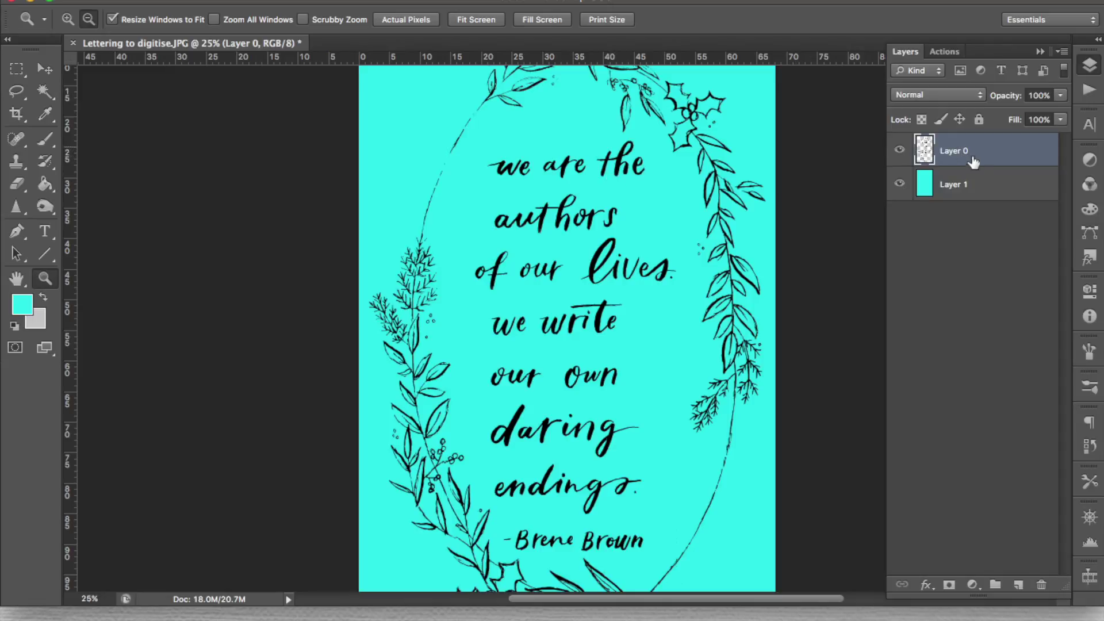
# Add a 6 px outside Stroke effect in red #ff4848 to Layer 0
pyautogui.click(925, 586)
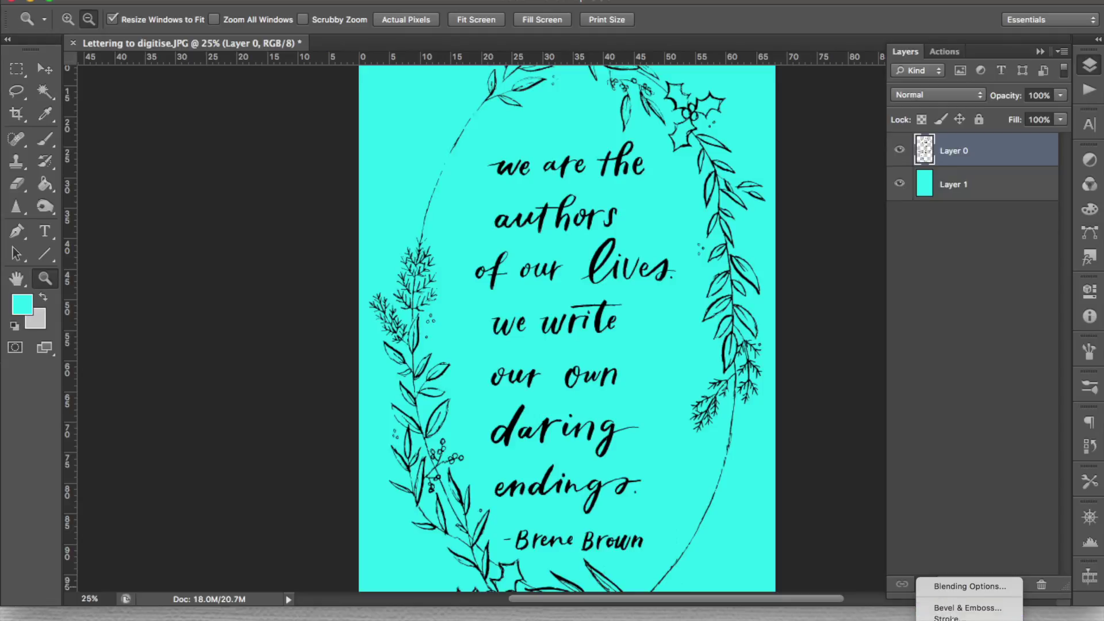
pyautogui.click(952, 618)
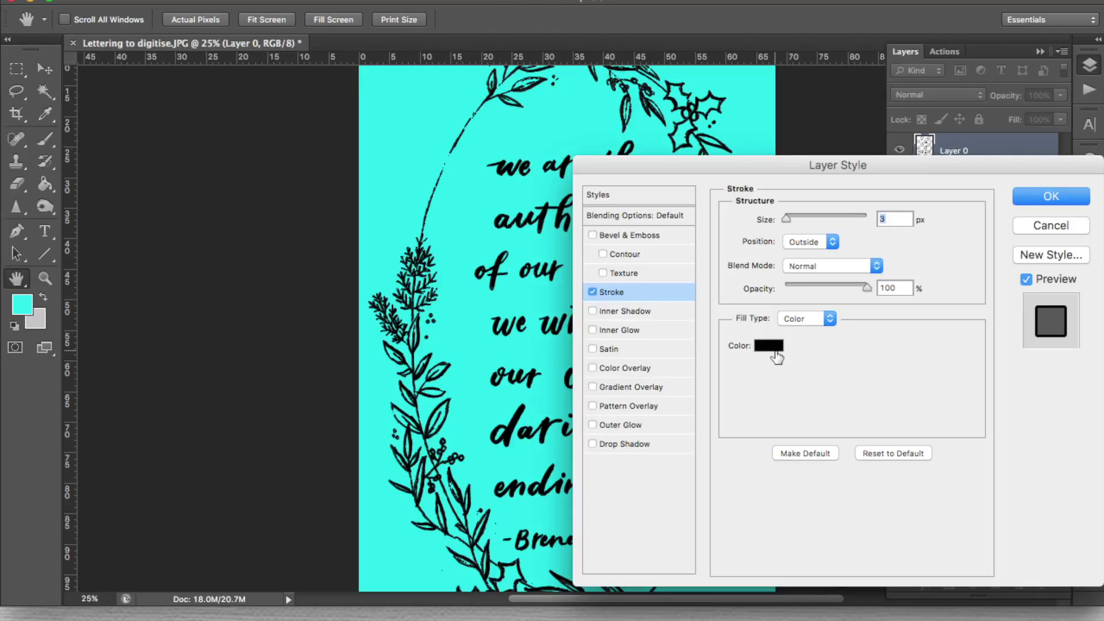
pyautogui.click(774, 352)
pyautogui.moveTo(840, 253)
pyautogui.mouseDown()
pyautogui.moveTo(840, 235)
pyautogui.moveTo(803, 257)
pyautogui.moveTo(755, 236)
pyautogui.mouseUp()
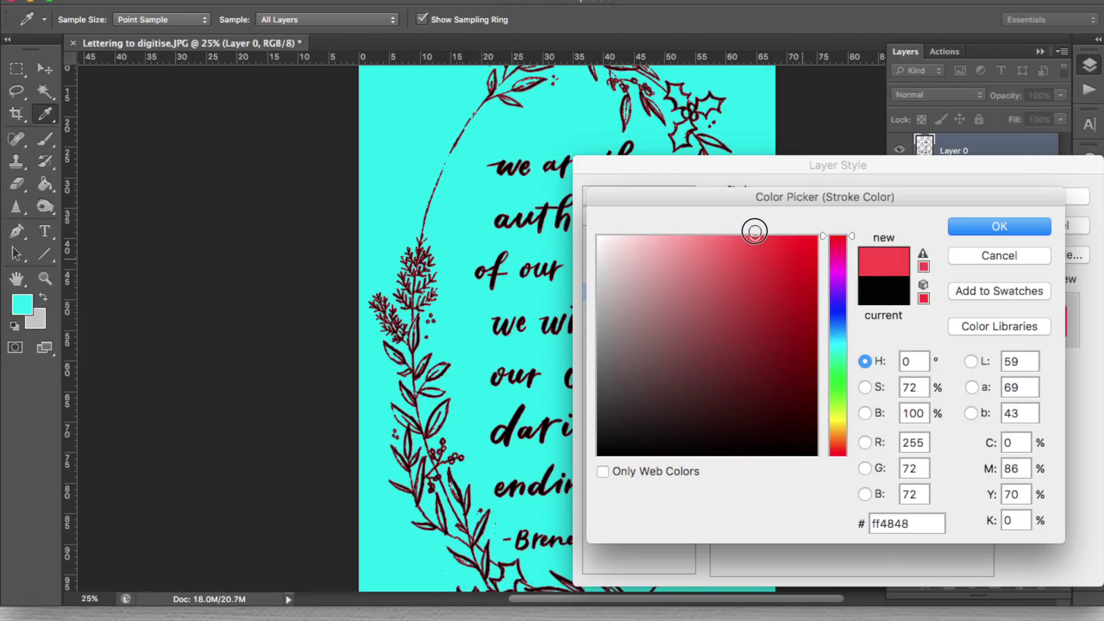
pyautogui.click(999, 228)
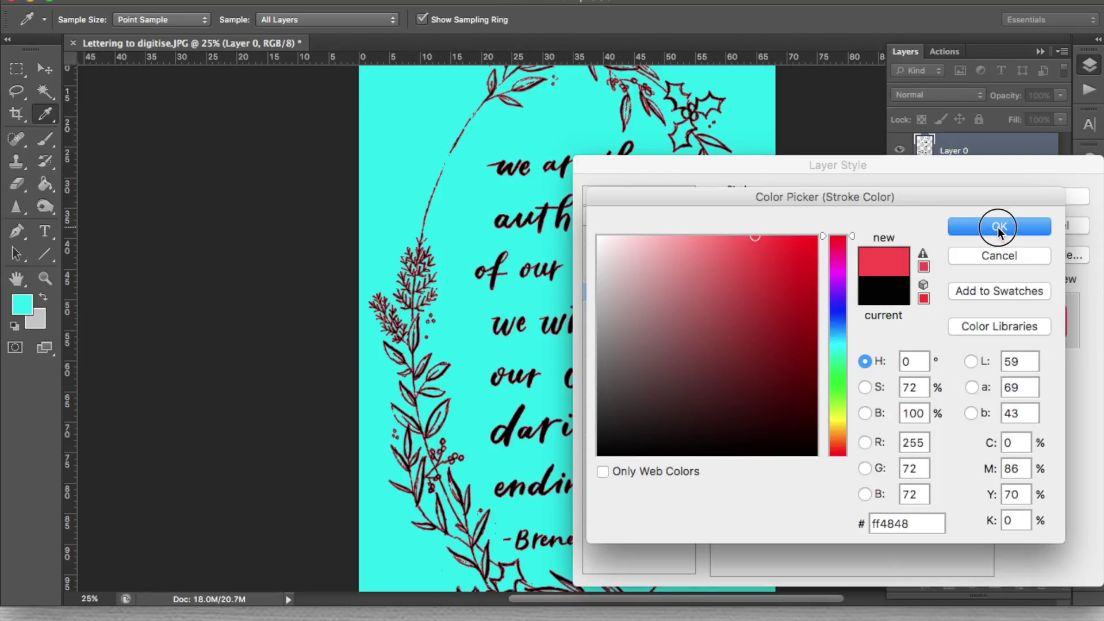
pyautogui.doubleClick(882, 219)
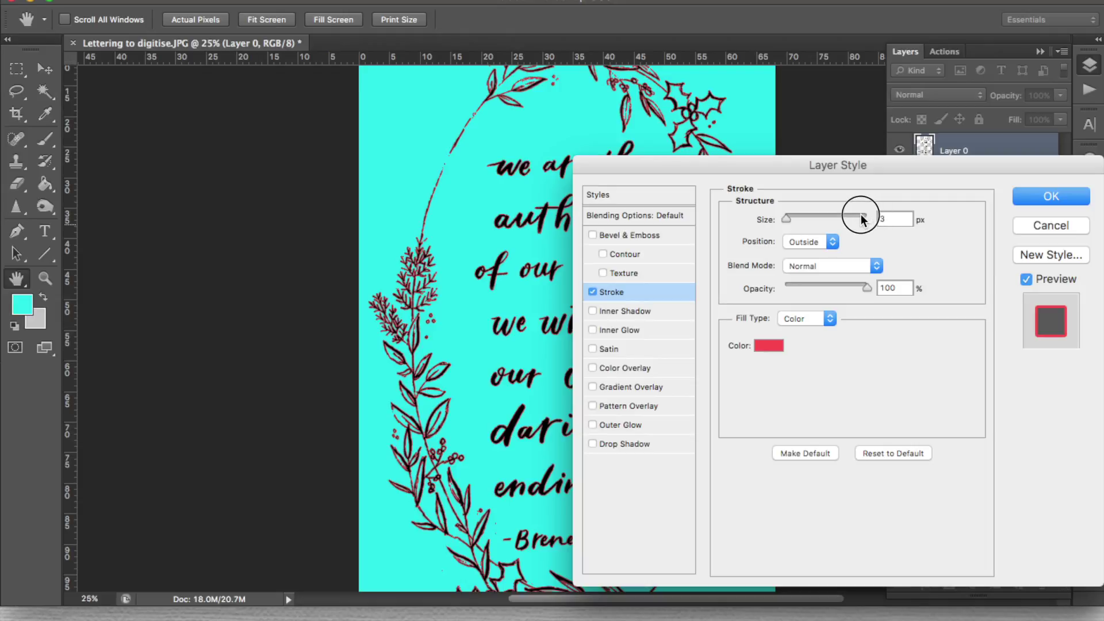
pyautogui.write('6')
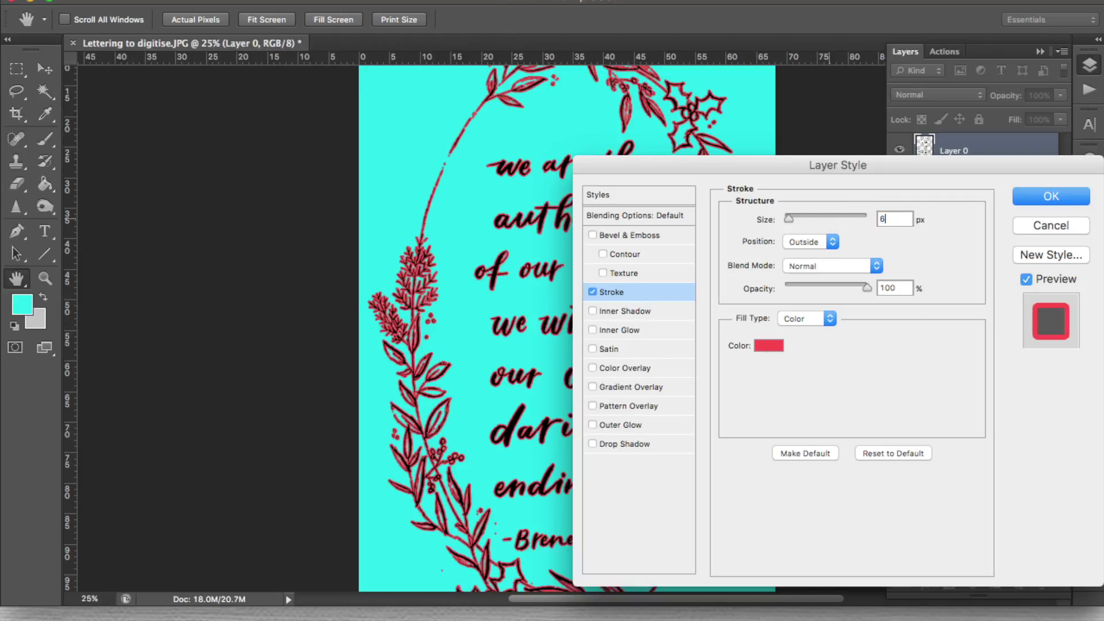
pyautogui.press('Return')
# Zoom in on the wreath to the right of the author credit
pyautogui.press('z')
pyautogui.scroll(-5, 642, 340)
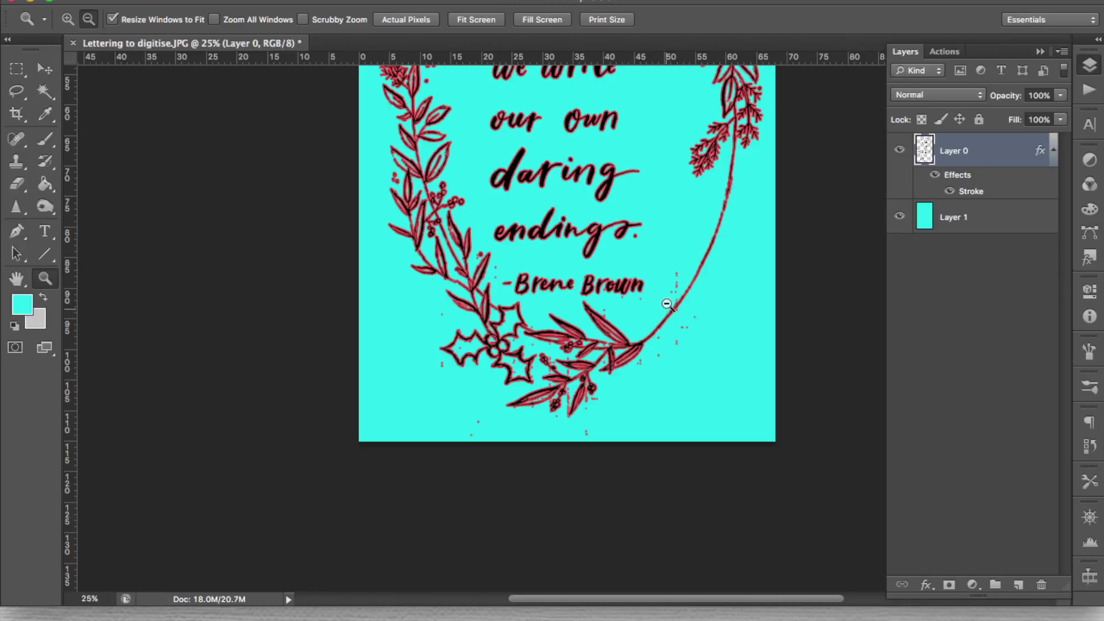
pyautogui.click(697, 293)
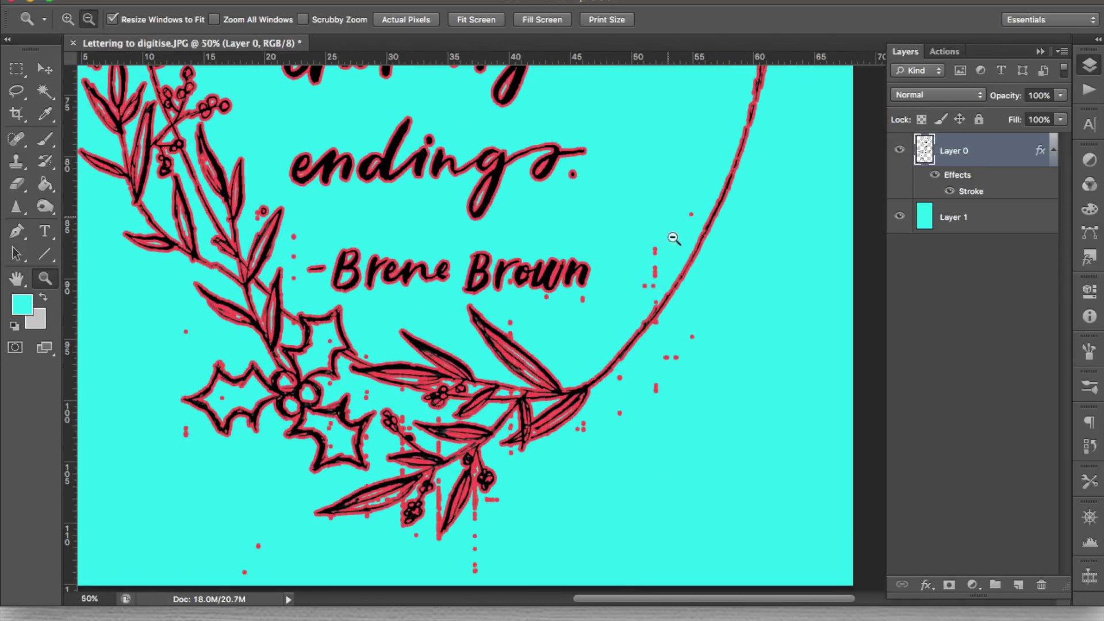
# Erase stray dots along the lower wreath line and below the berries with a 150 eraser
pyautogui.press('e')
pyautogui.press('[')
pyautogui.press('[')
pyautogui.press('[')
pyautogui.press('[')
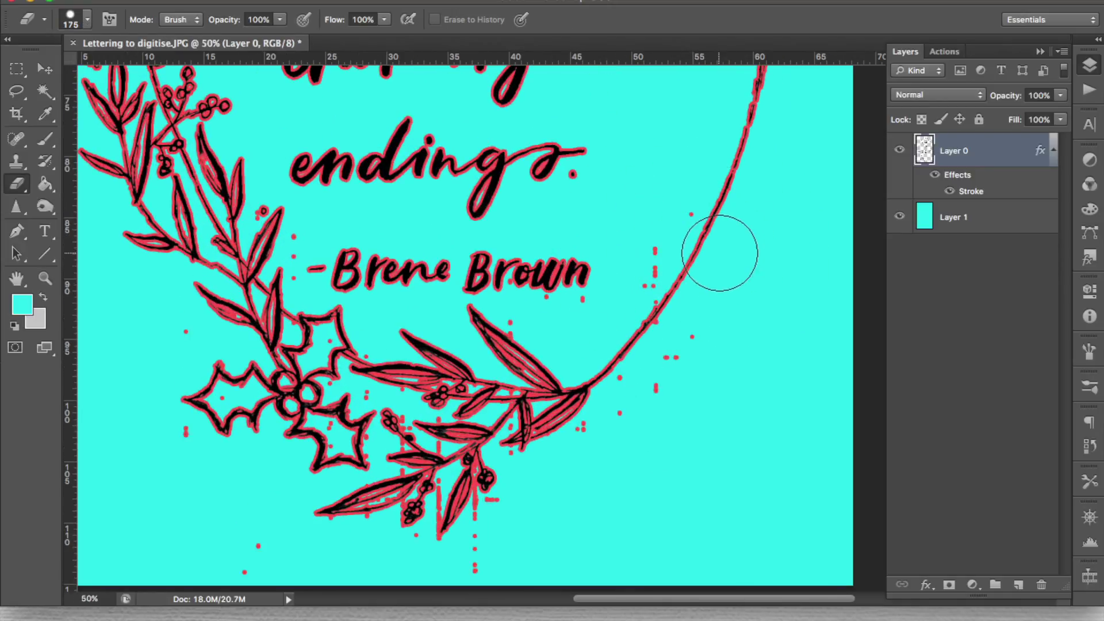
pyautogui.click(645, 260)
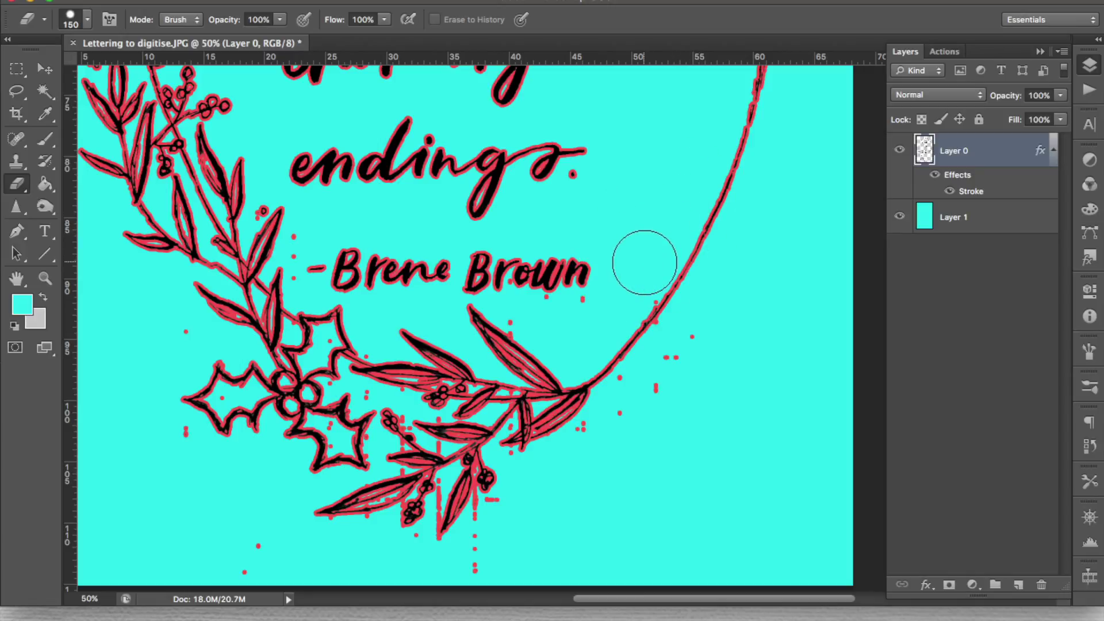
pyautogui.click(586, 326)
pyautogui.click(558, 320)
pyautogui.click(701, 342)
pyautogui.click(683, 340)
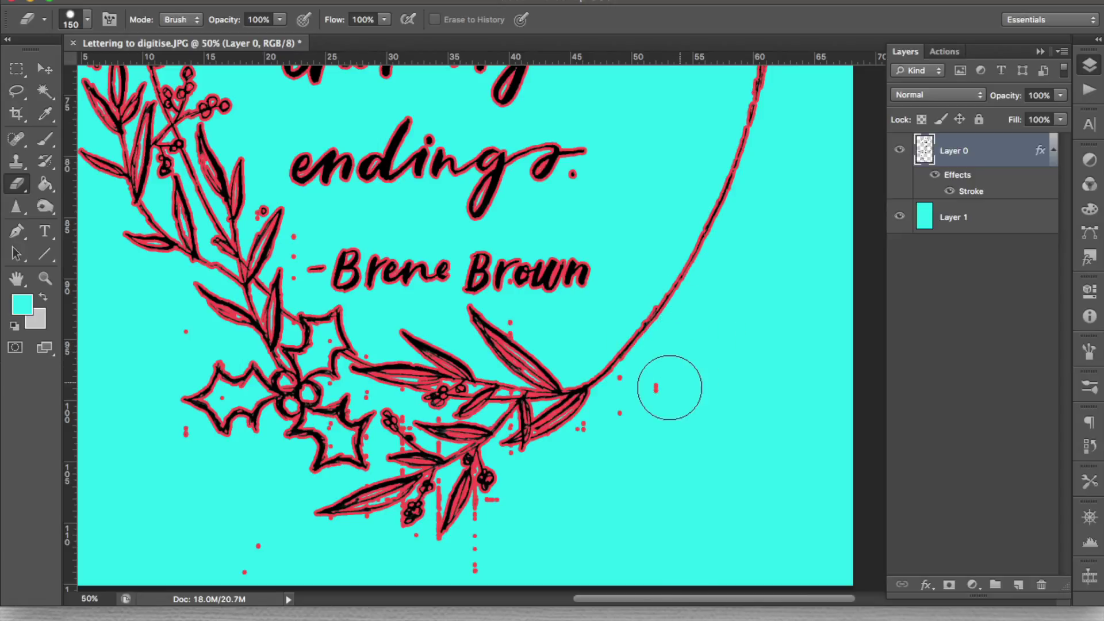
pyautogui.click(636, 390)
pyautogui.click(598, 442)
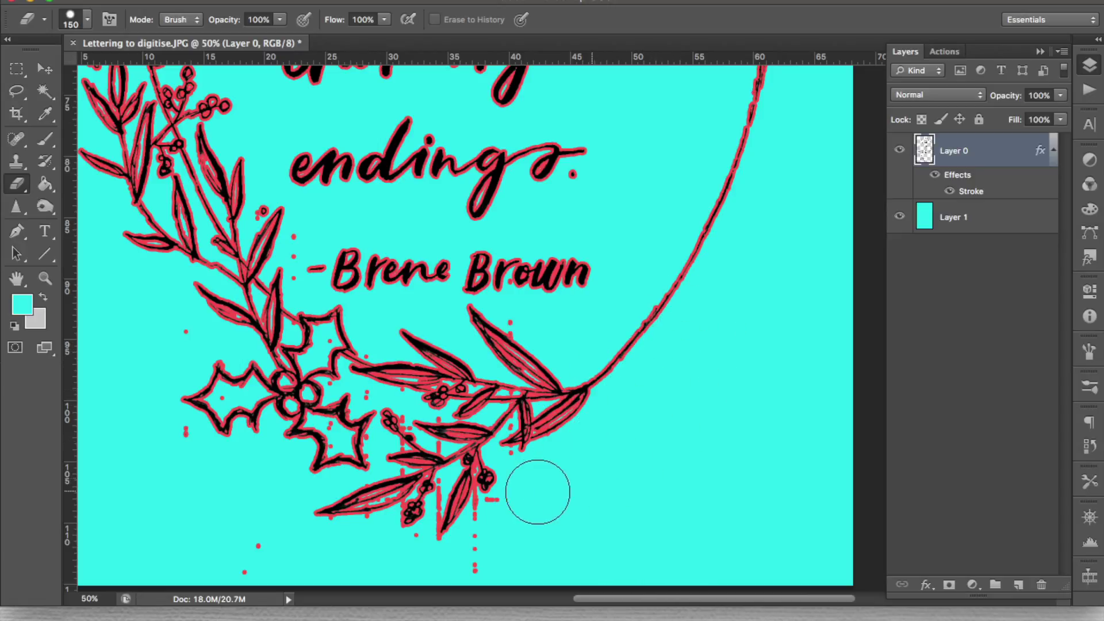
pyautogui.click(501, 519)
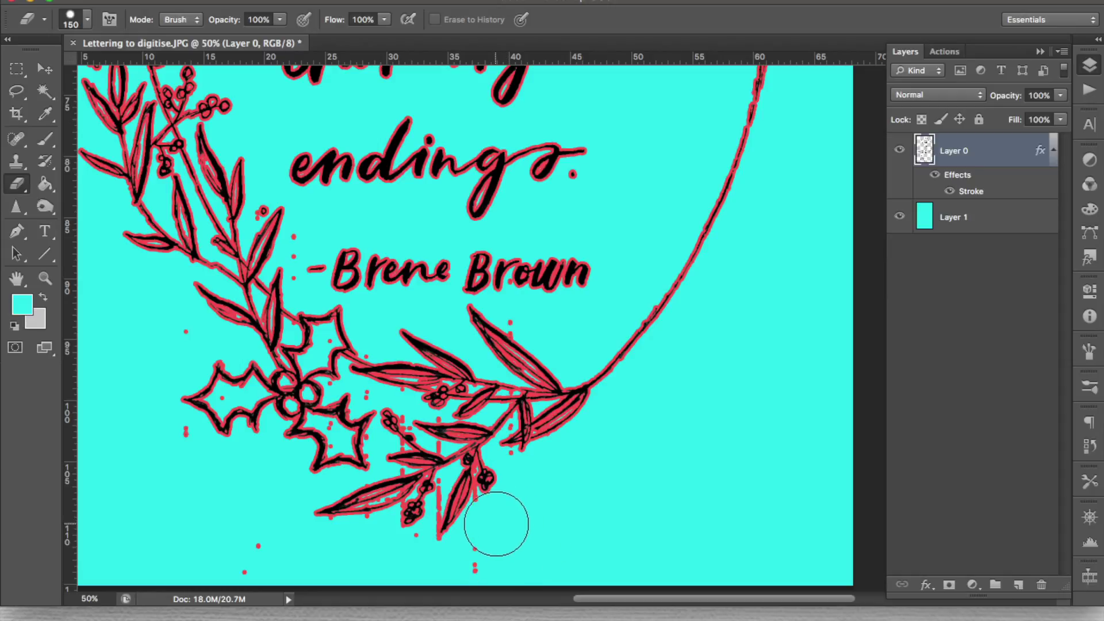
# Erase specks at the bottom left and left edge, then finer marks at sizes 70 and 30
pyautogui.click(489, 560)
pyautogui.click(266, 562)
pyautogui.click(185, 431)
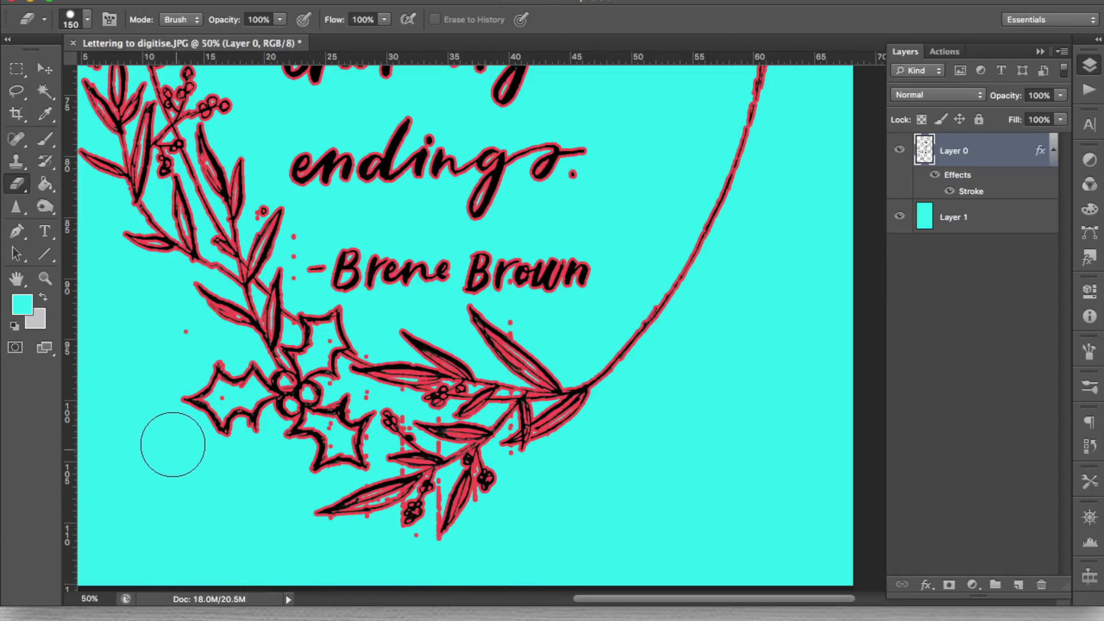
pyautogui.click(186, 331)
pyautogui.press('[')
pyautogui.press('[')
pyautogui.press('[')
pyautogui.press('[')
pyautogui.press('[')
pyautogui.click(293, 255)
pyautogui.press('[')
pyautogui.press('[')
pyautogui.press('[')
pyautogui.press('[')
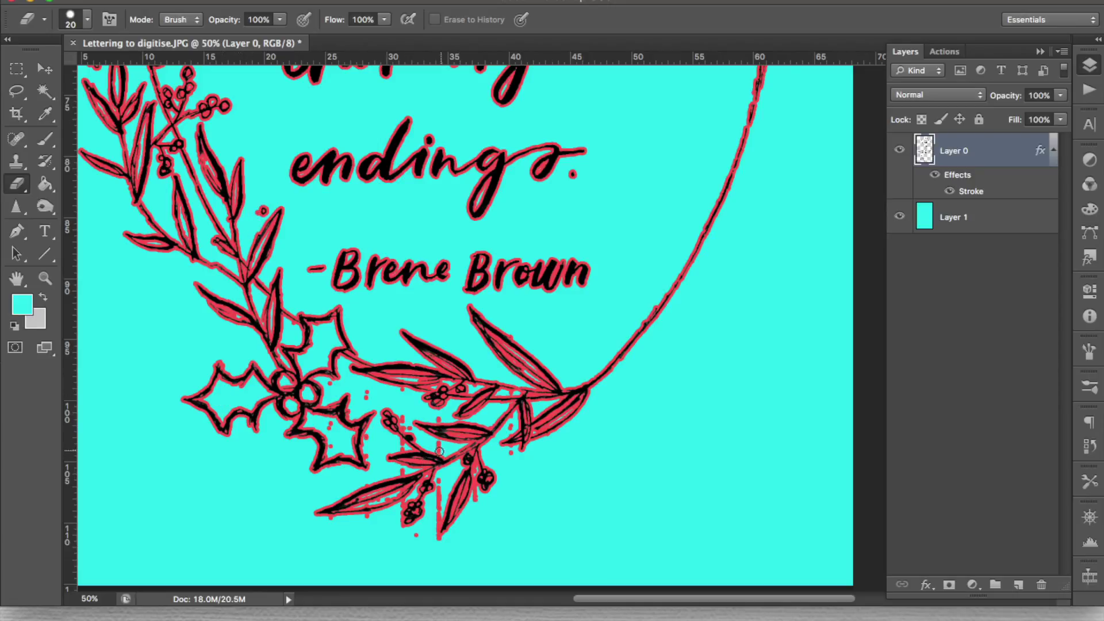
pyautogui.moveTo(439, 503); pyautogui.dragTo(436, 542)
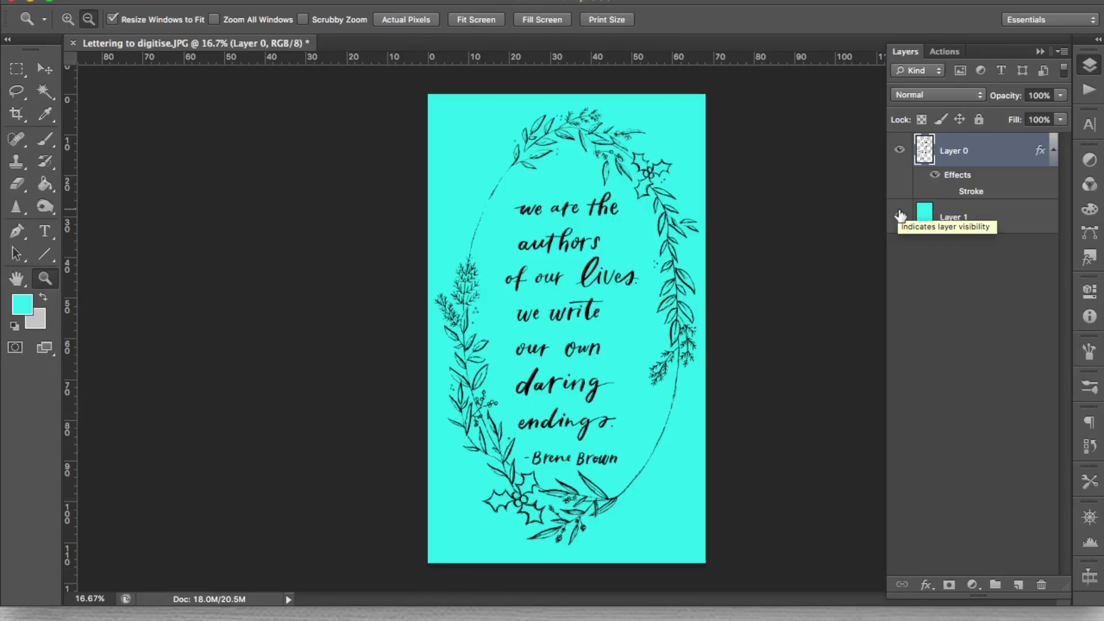
# Show Layer 1 again, then move and scale the 'we are the' line
pyautogui.click(900, 216)
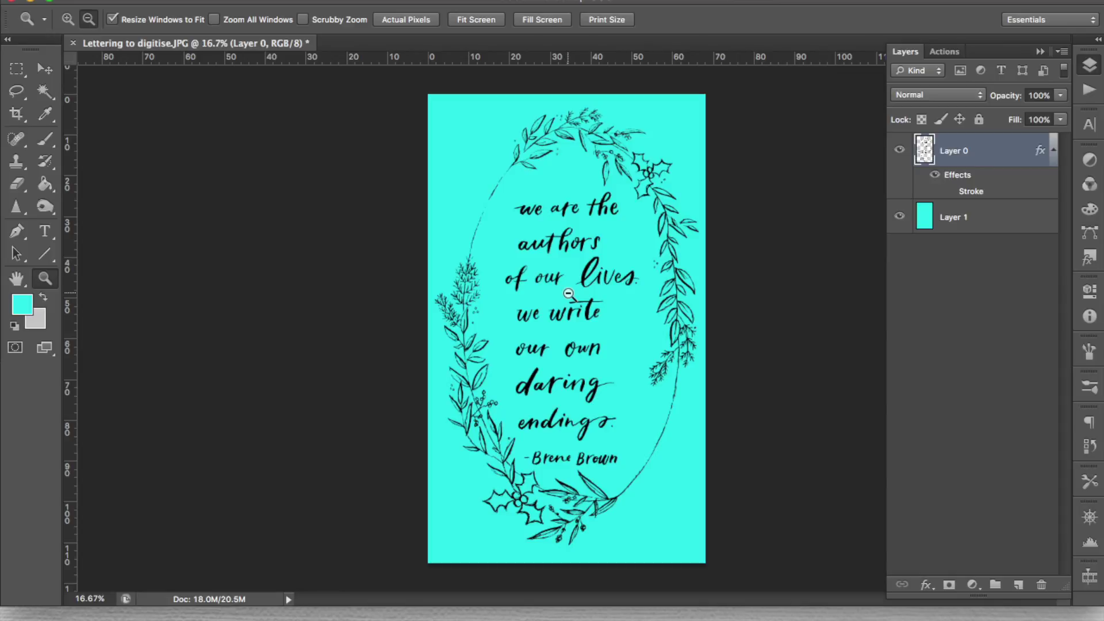
pyautogui.press('m')
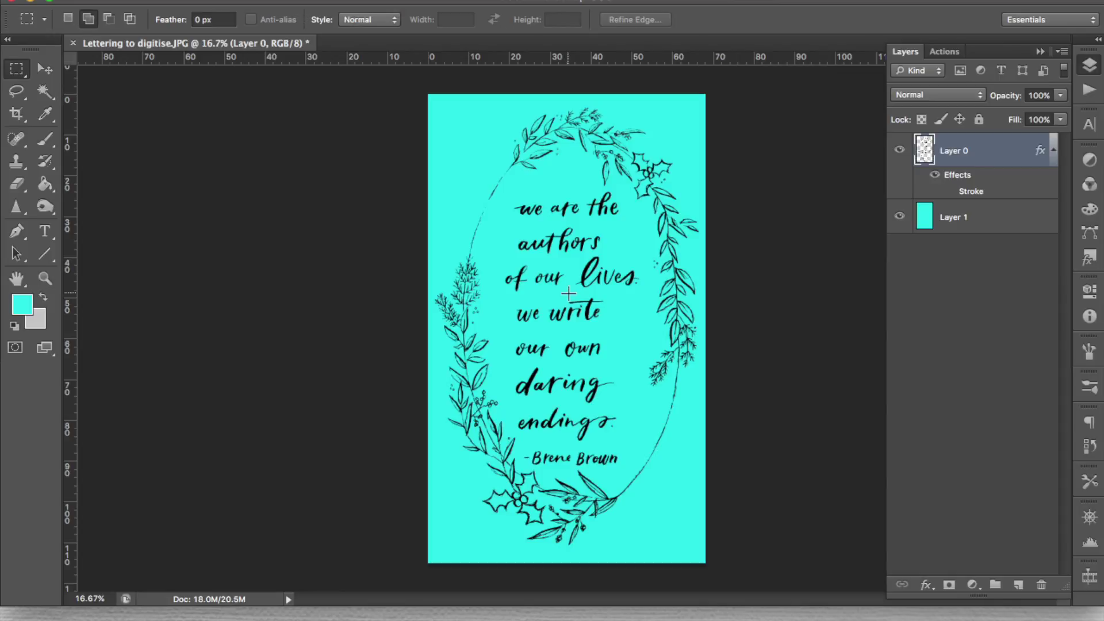
pyautogui.moveTo(511, 194); pyautogui.dragTo(628, 225)
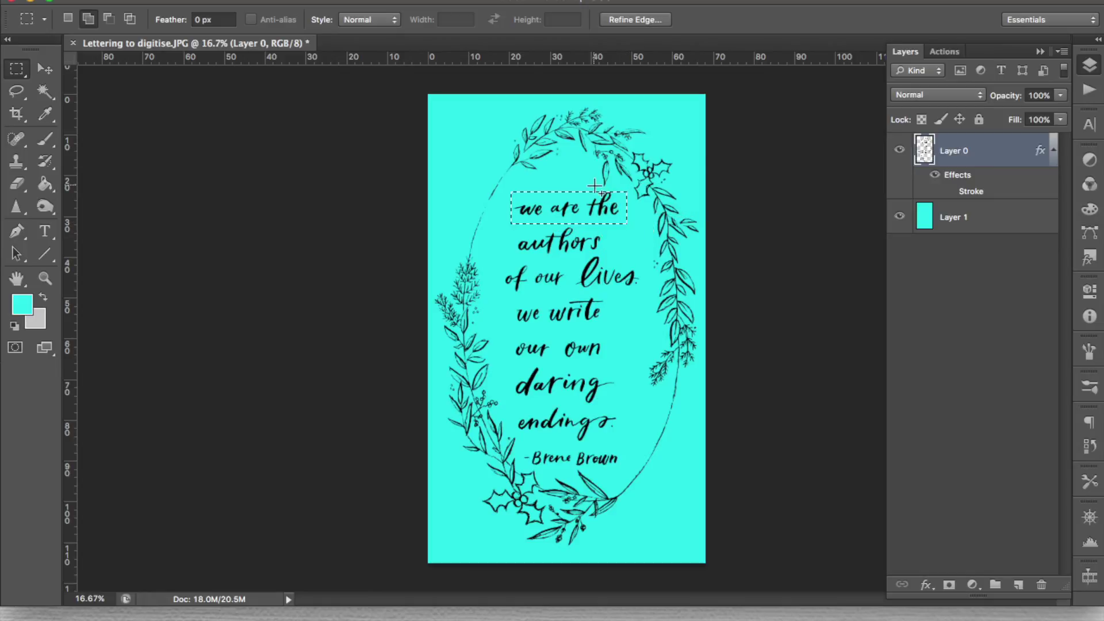
pyautogui.moveTo(596, 185); pyautogui.dragTo(618, 201)
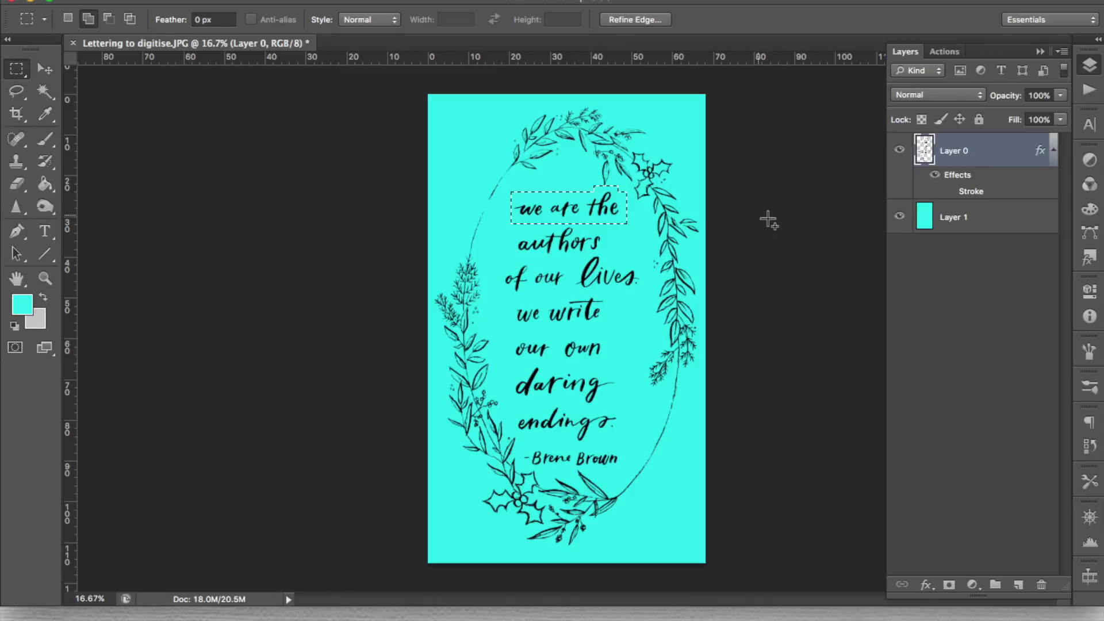
pyautogui.press('v')
pyautogui.moveTo(615, 202)
pyautogui.mouseDown()
pyautogui.moveTo(623, 248)
pyautogui.moveTo(580, 220)
pyautogui.moveTo(612, 215)
pyautogui.mouseUp()
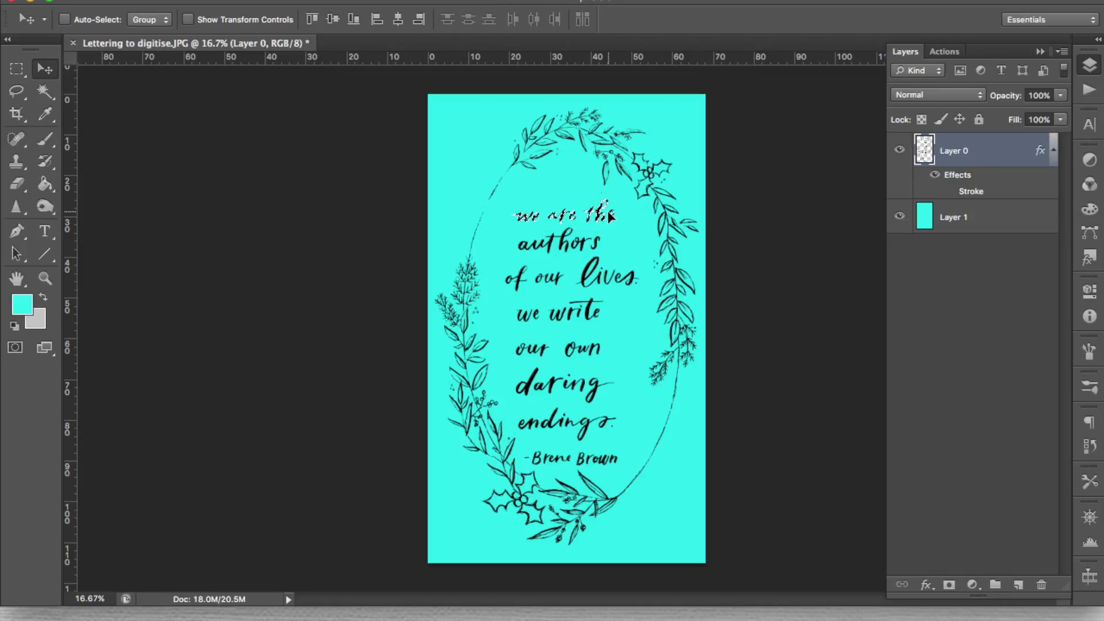
pyautogui.press('super+t')
pyautogui.moveTo(616, 196)
pyautogui.mouseDown()
pyautogui.moveTo(719, 161)
pyautogui.moveTo(634, 197)
pyautogui.moveTo(604, 192)
pyautogui.mouseUp()
pyautogui.press('Return')
# Select the 'of our lives' line and move it closer to the others
pyautogui.press('super+plus')
pyautogui.press('m')
pyautogui.moveTo(464, 246); pyautogui.dragTo(671, 310)
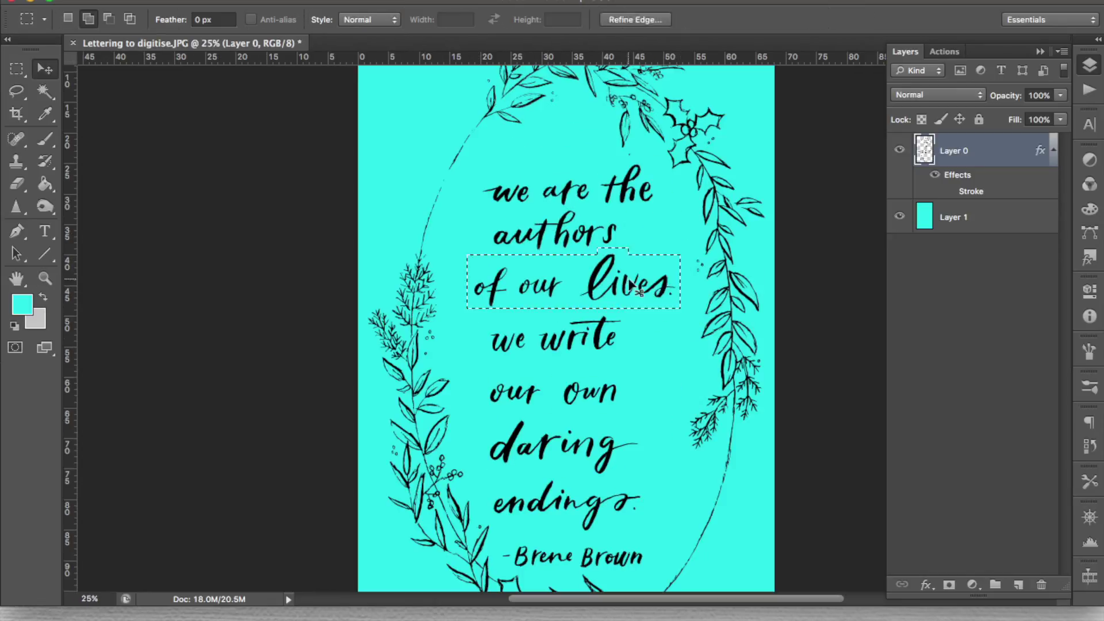
pyautogui.press('v')
pyautogui.moveTo(598, 276)
pyautogui.mouseDown()
pyautogui.moveTo(592, 301)
pyautogui.moveTo(592, 283)
pyautogui.mouseUp()
# Move the lower quote lines and author credit up under 'daring'
pyautogui.scroll(-1, 591, 284)
pyautogui.press('m')
pyautogui.moveTo(483, 374); pyautogui.dragTo(644, 417)
pyautogui.moveTo(552, 397); pyautogui.dragTo(552, 313)
pyautogui.moveTo(483, 419); pyautogui.dragTo(671, 476)
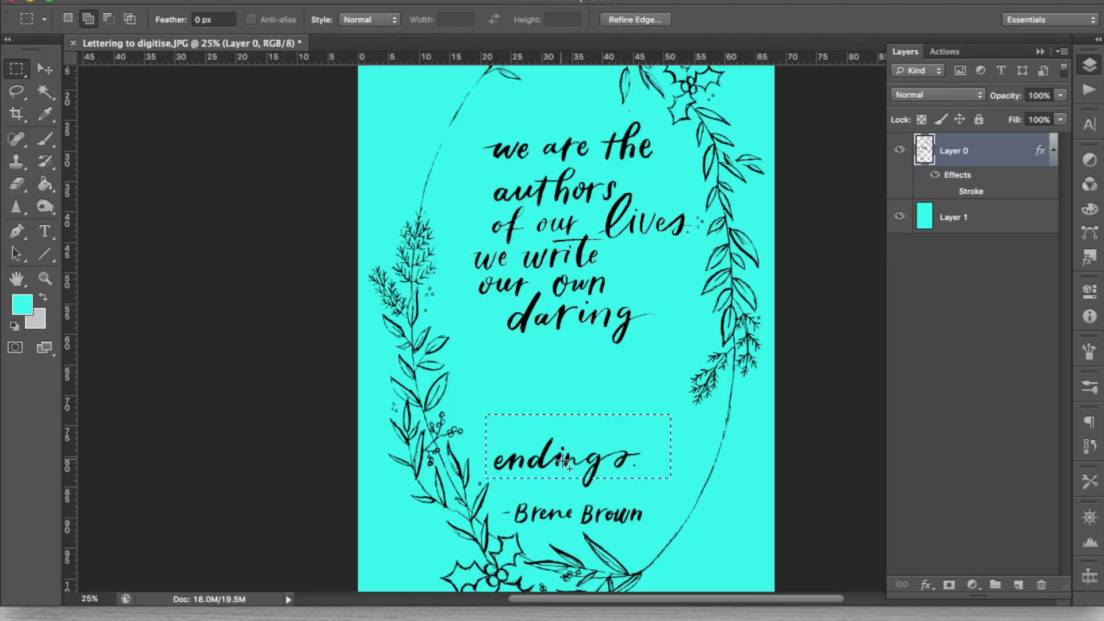
pyautogui.press('v')
pyautogui.moveTo(569, 449)
pyautogui.mouseDown()
pyautogui.moveTo(578, 348)
pyautogui.moveTo(614, 348)
pyautogui.mouseUp()
pyautogui.press('m')
pyautogui.moveTo(489, 489); pyautogui.dragTo(656, 537)
pyautogui.press('v')
pyautogui.moveTo(573, 512); pyautogui.dragTo(564, 403)
# Move 'we are the' down toward the quote and resize the whole quote block
pyautogui.moveTo(469, 115); pyautogui.dragTo(661, 172)
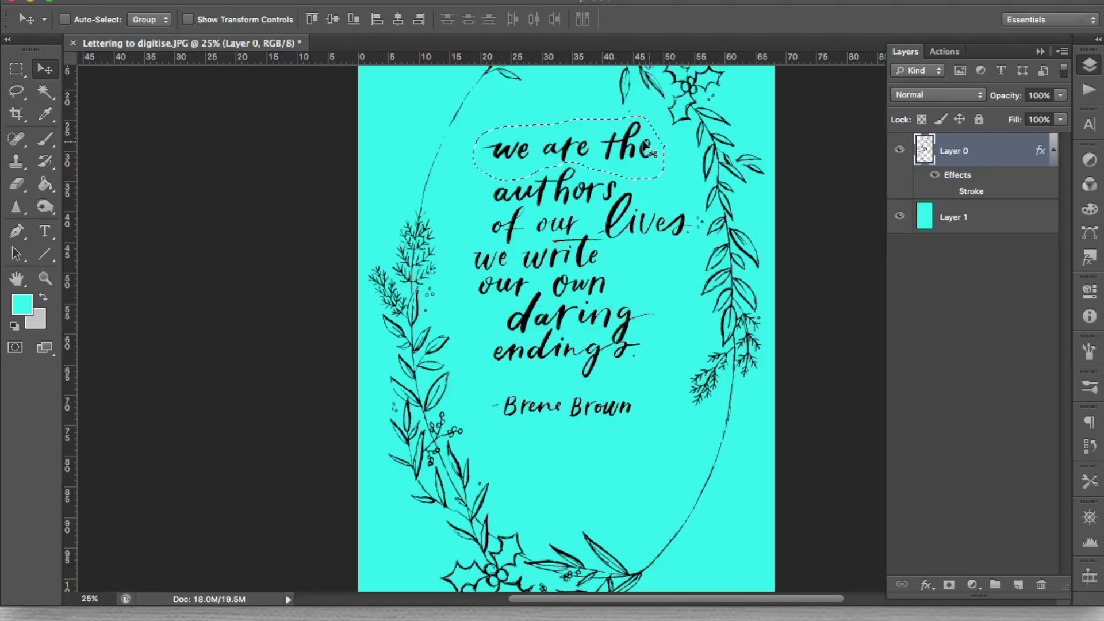
pyautogui.moveTo(563, 150); pyautogui.dragTo(552, 158)
pyautogui.moveTo(694, 196)
pyautogui.mouseDown()
pyautogui.moveTo(581, 467)
pyautogui.moveTo(506, 469)
pyautogui.mouseUp()
pyautogui.hotkey('ctrl', 't')
pyautogui.press('Return')
pyautogui.press('l')
pyautogui.moveTo(478, 98); pyautogui.dragTo(471, 103)
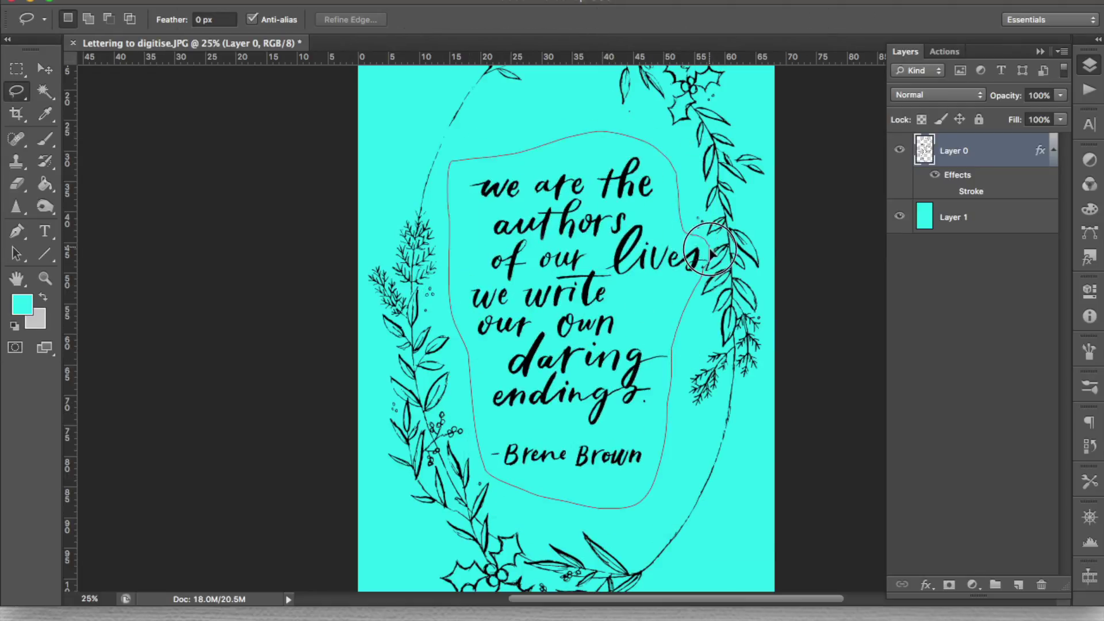
# Copy the wreath onto its own Layer 2, enlarge it, and centre it around the lettering
pyautogui.hotkey('ctrl', 'shift', 'j')
pyautogui.hotkey('ctrl', 't')
pyautogui.moveTo(550, 592); pyautogui.dragTo(550, 579)
pyautogui.press('Return')
pyautogui.press('v')
pyautogui.moveTo(644, 322); pyautogui.dragTo(739, 222)
pyautogui.hotkey('ctrl', 't')
pyautogui.press('Return')
pyautogui.hotkey('ctrl', '-')
pyautogui.click(955, 151)
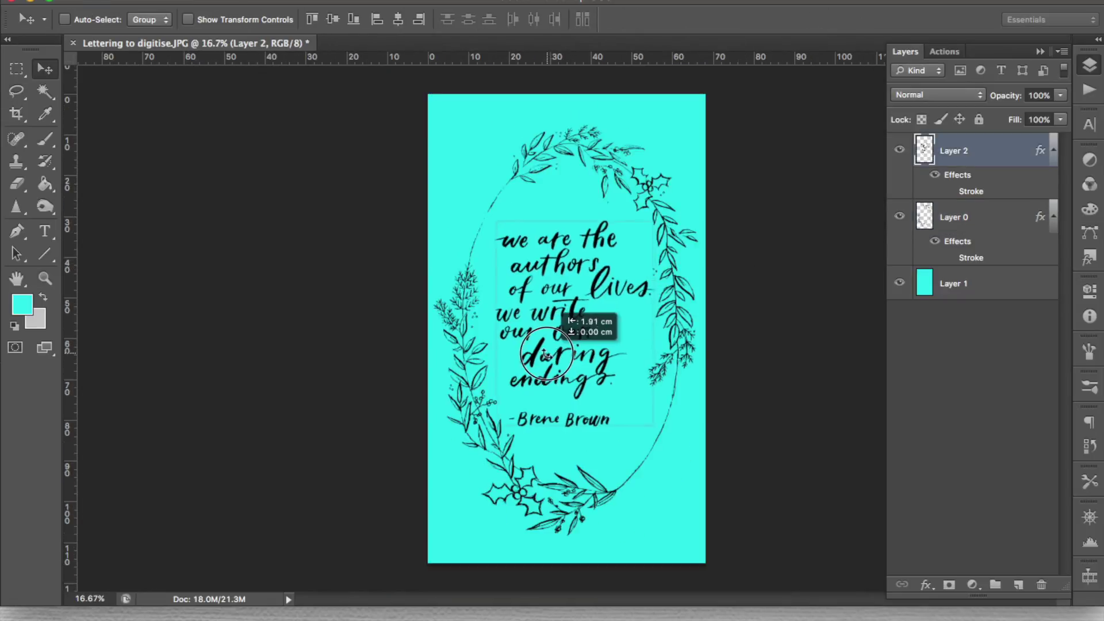
pyautogui.moveTo(591, 320); pyautogui.dragTo(690, 374)
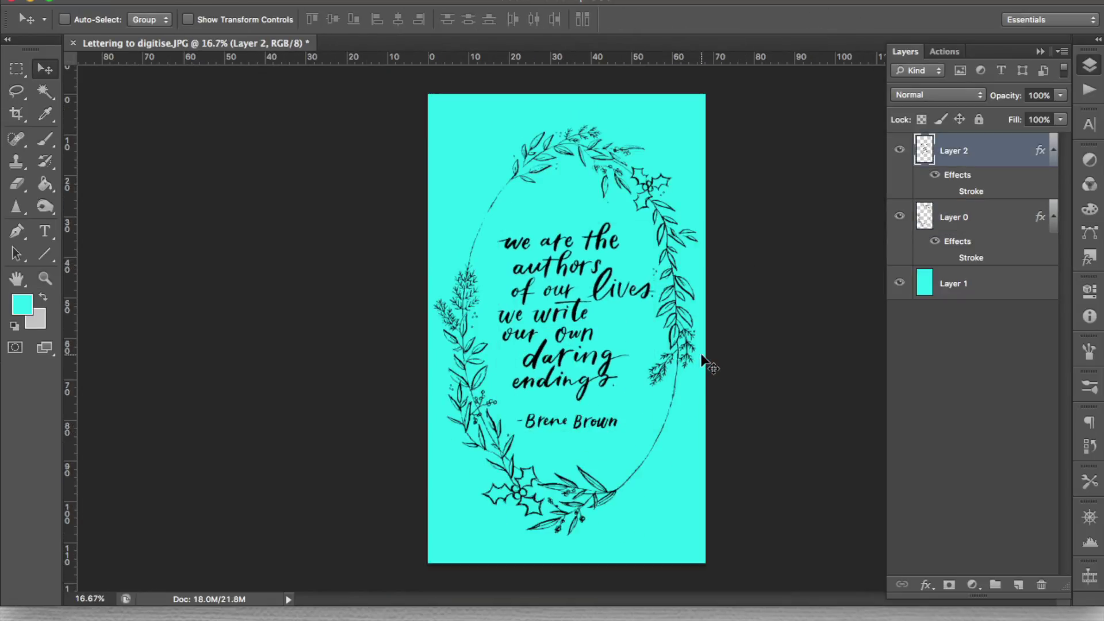
# Hide the cyan Layer 1, save a JPEG copy to the Desktop, and close without saving
pyautogui.click(899, 284)
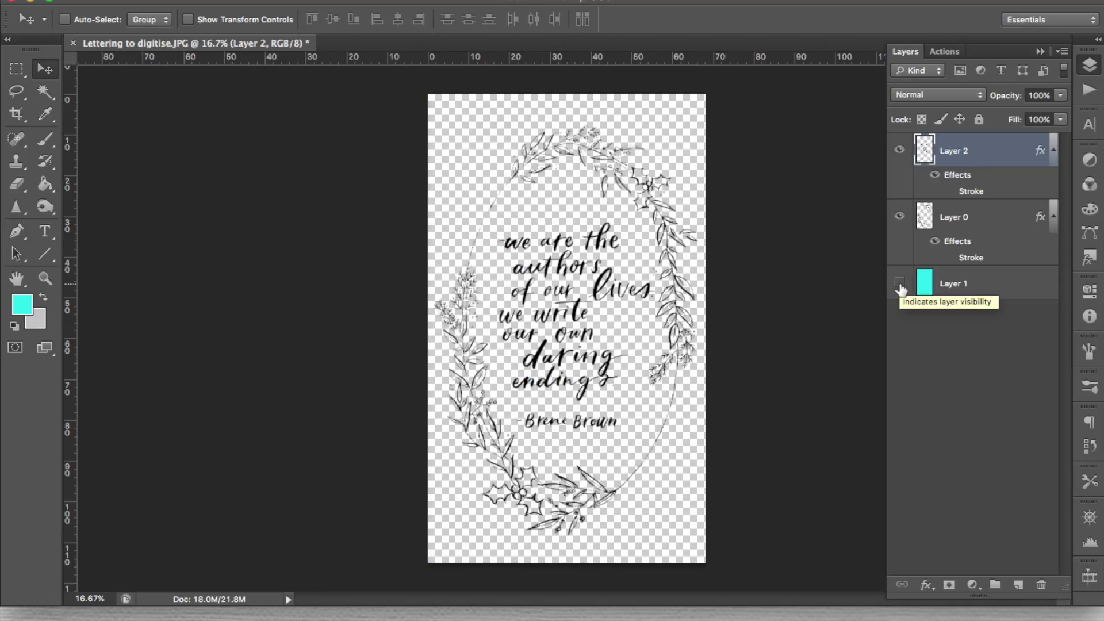
pyautogui.press('super+shift+s')
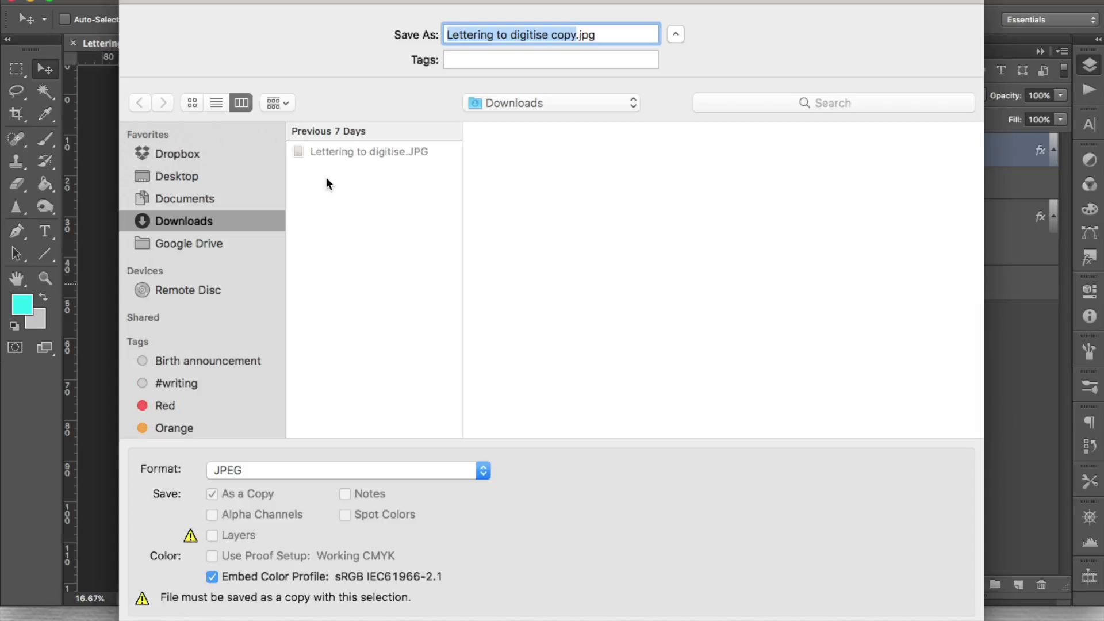
pyautogui.click(174, 178)
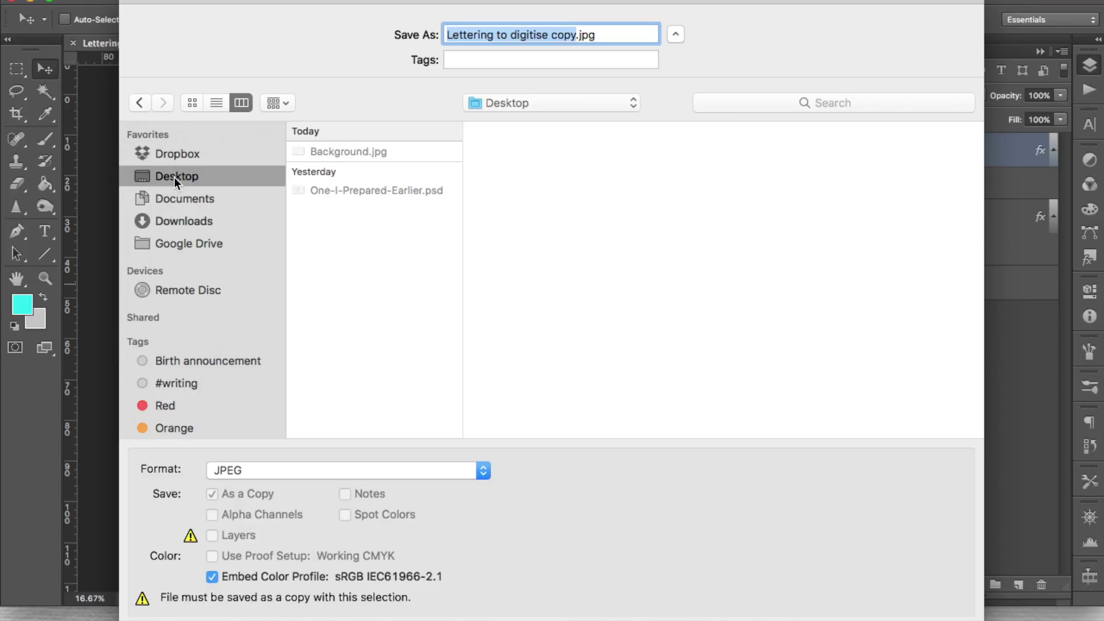
pyautogui.press('Return')
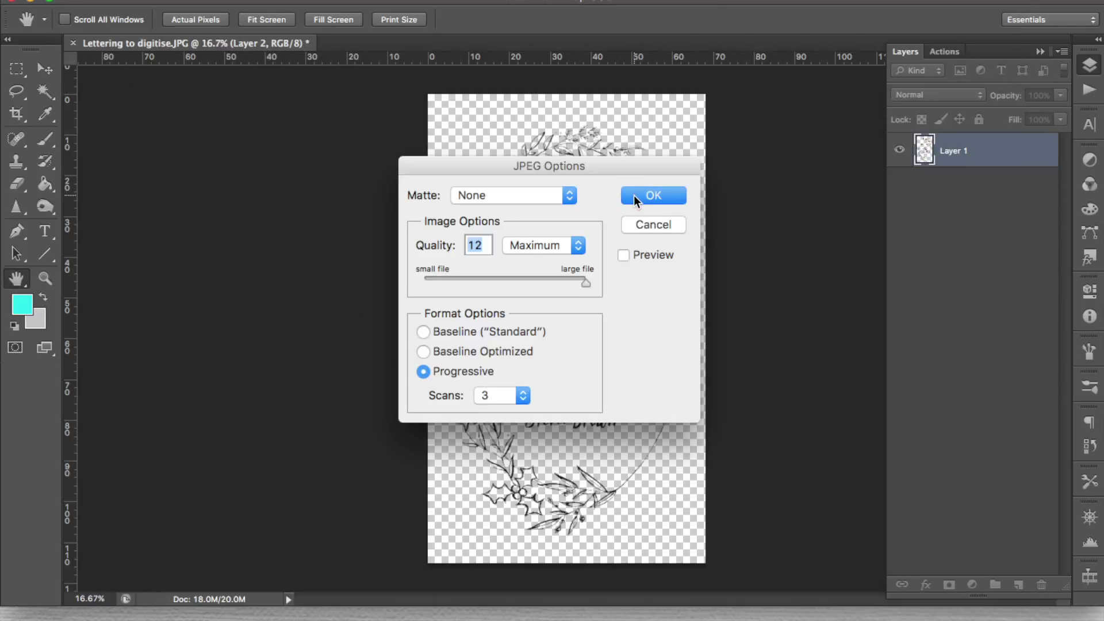
pyautogui.click(634, 195)
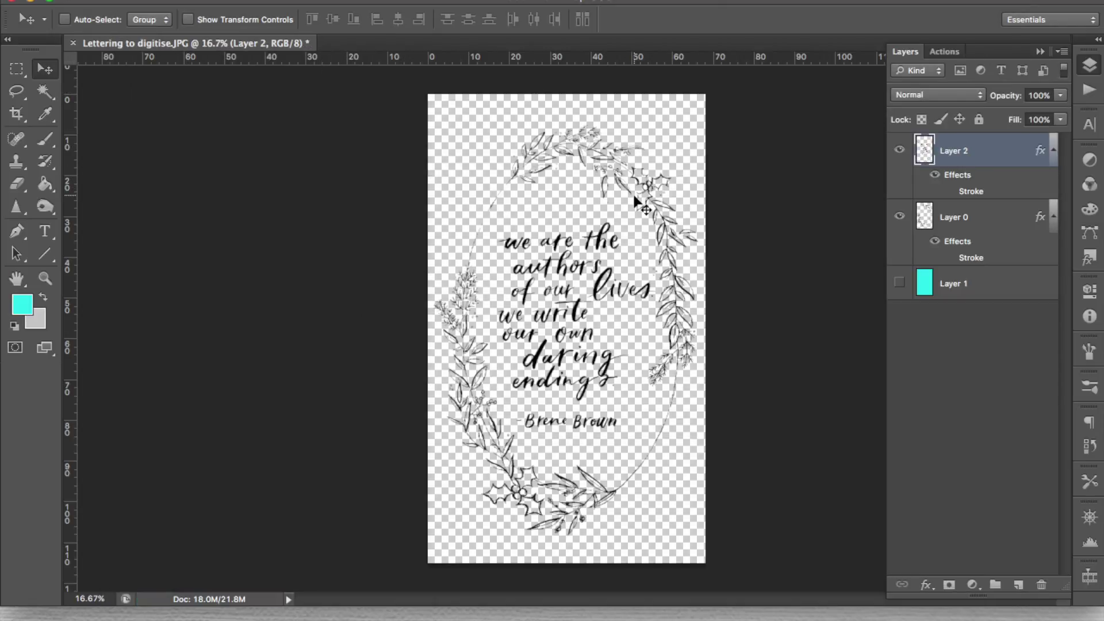
pyautogui.press('super+w')
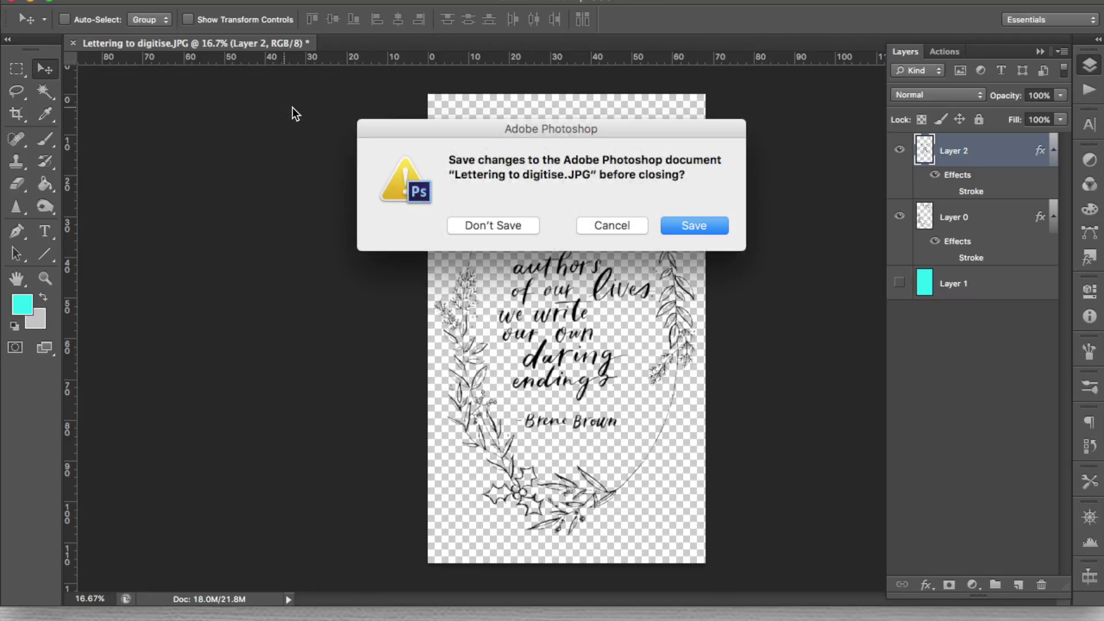
pyautogui.click(524, 232)
# Launch Illustrator and open 'Lettering to digitise copy.jpg' from the Desktop
pyautogui.moveTo(583, 614)
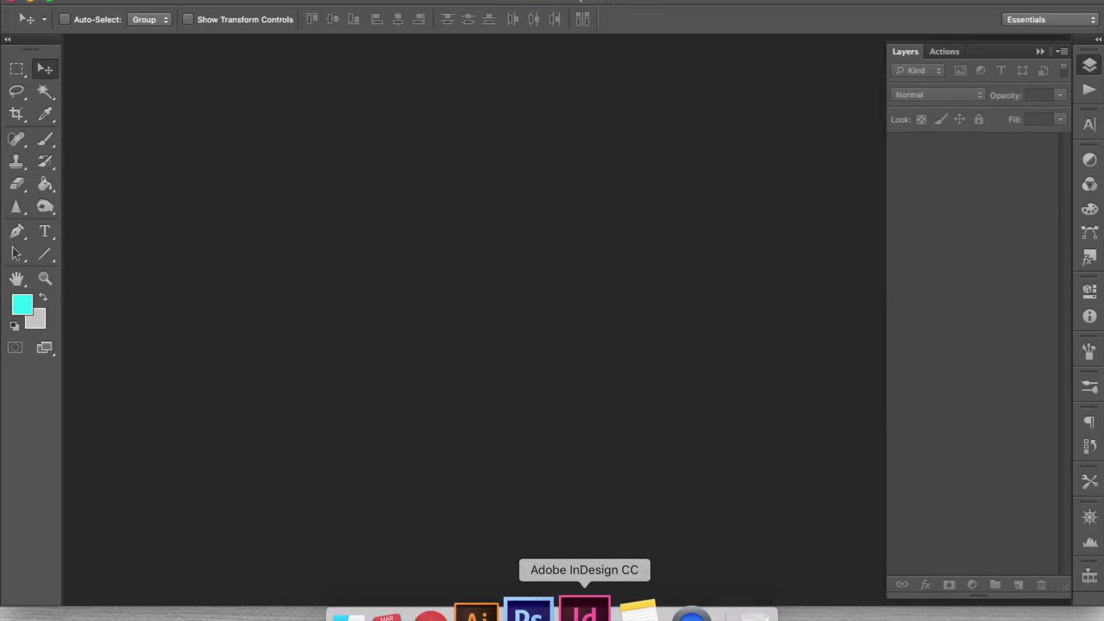
pyautogui.click(502, 610)
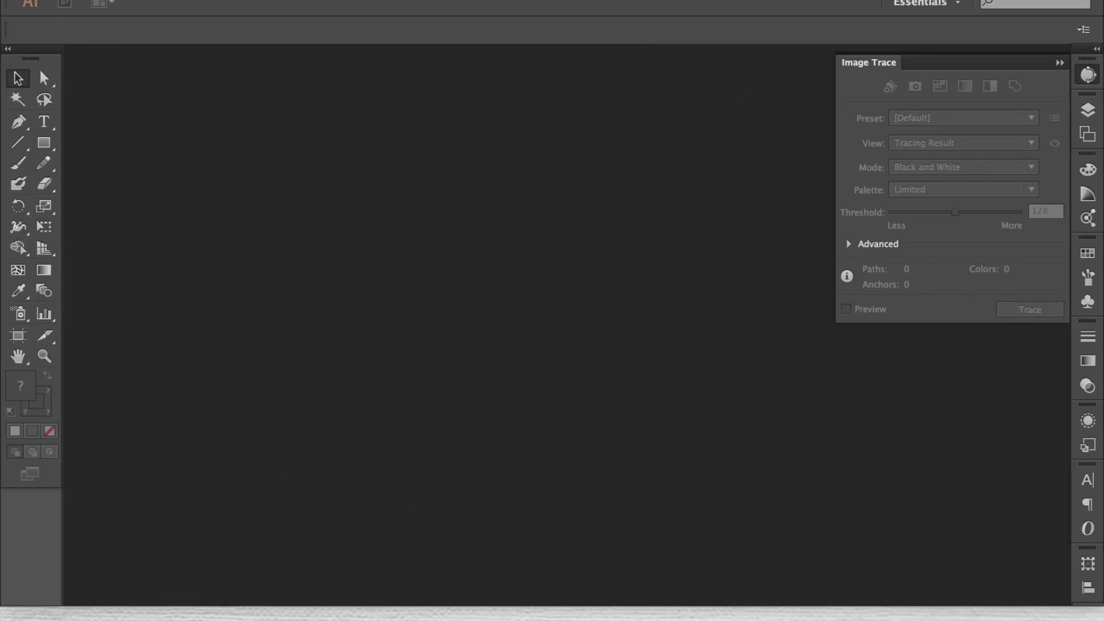
pyautogui.click(133, 2)
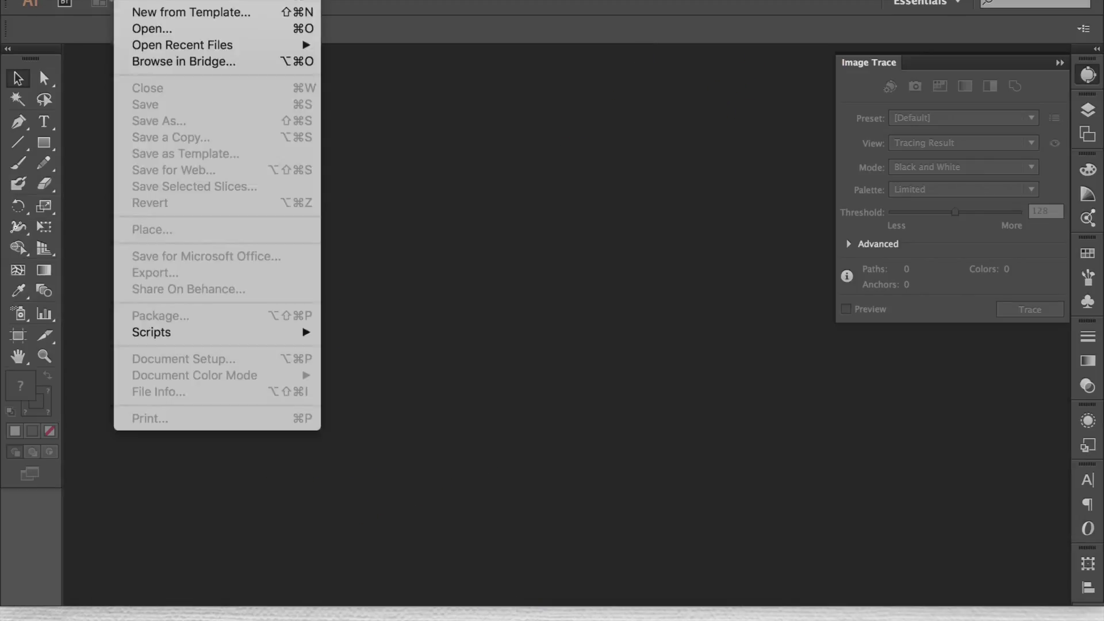
pyautogui.click(160, 32)
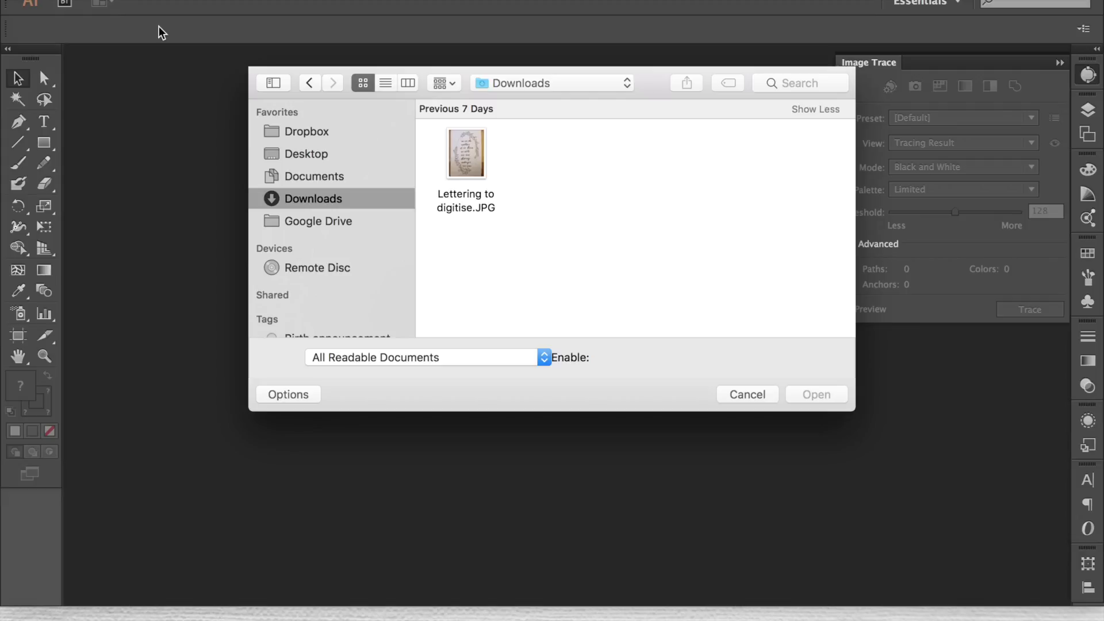
pyautogui.click(314, 154)
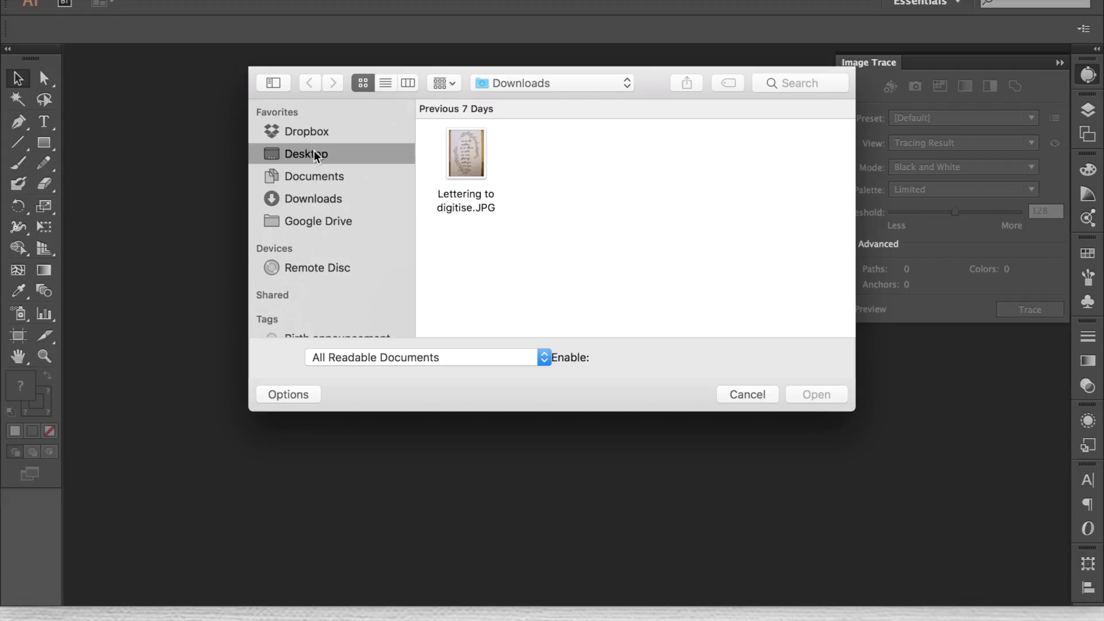
pyautogui.click(573, 152)
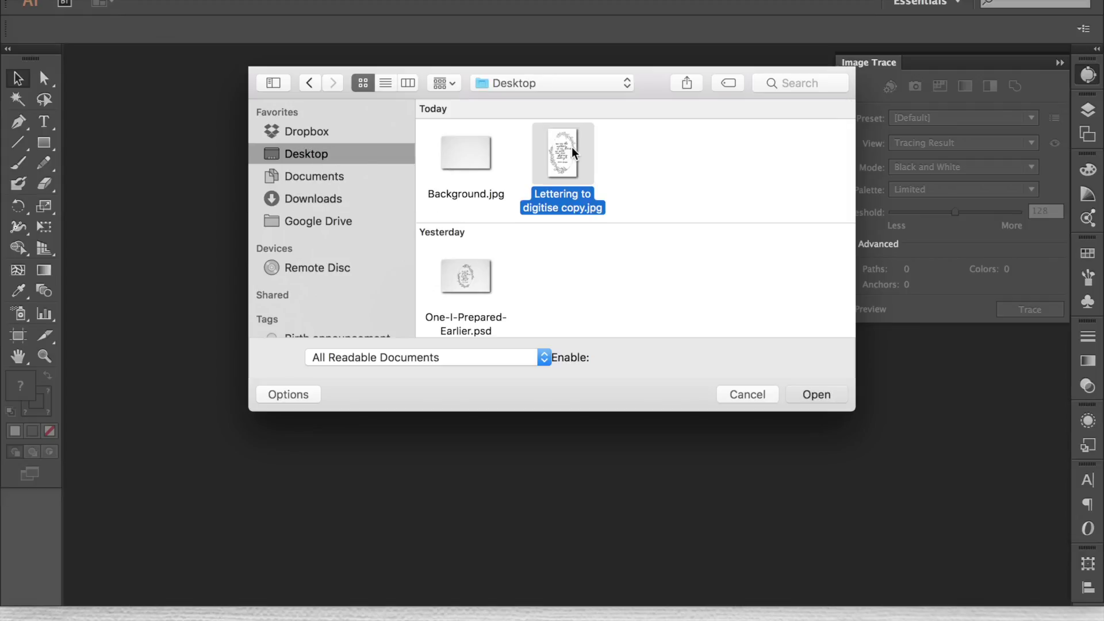
pyautogui.doubleClick(573, 153)
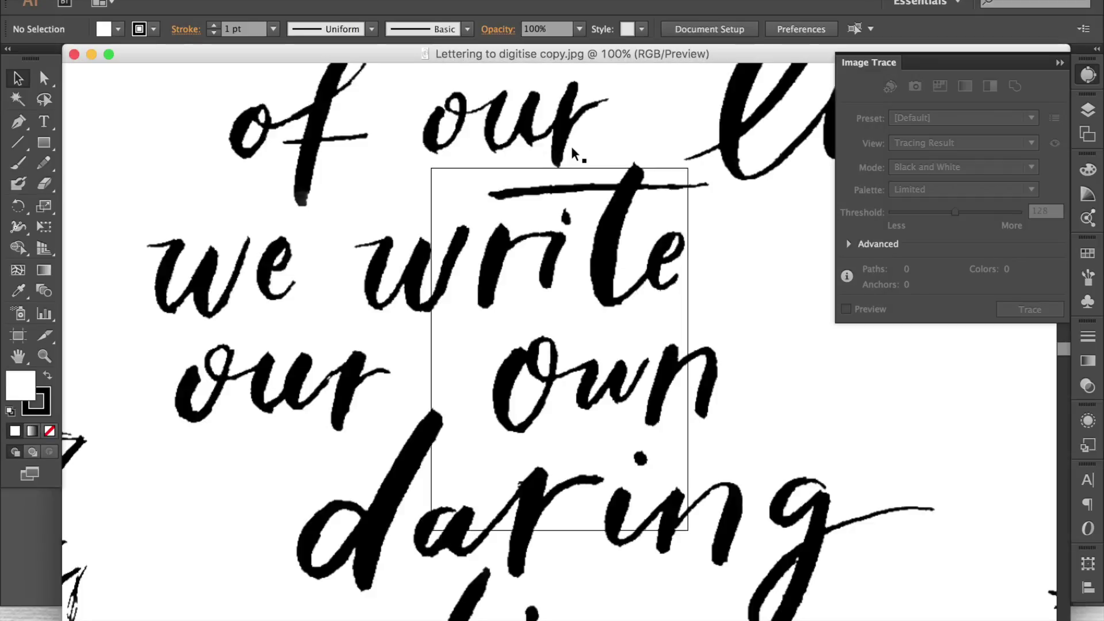
# Zoom out to 33.33% and scroll across the whole quote and wreath
pyautogui.press('z')
pyautogui.press('super+minus')
pyautogui.press('super+minus')
pyautogui.press('super+minus')
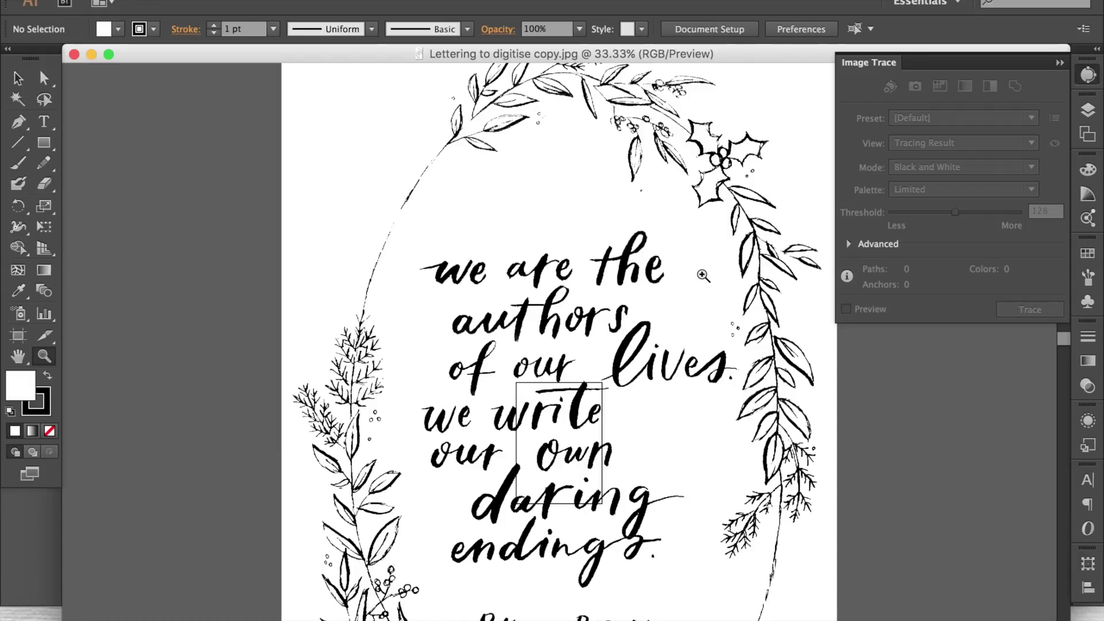
pyautogui.scroll(-5, 703, 275)
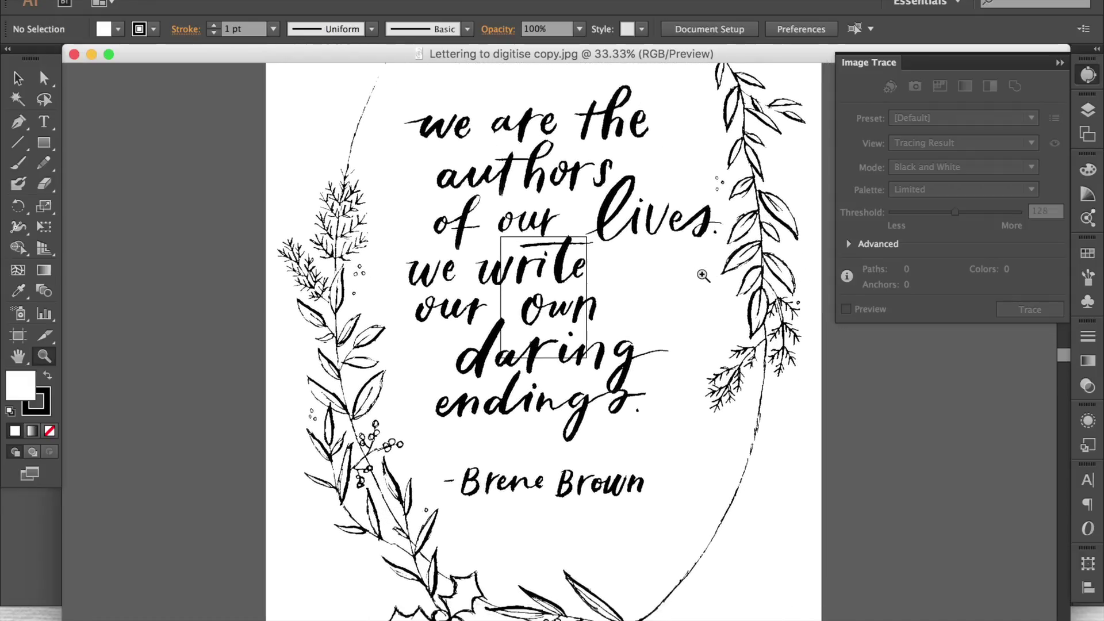
pyautogui.scroll(-2, 703, 275)
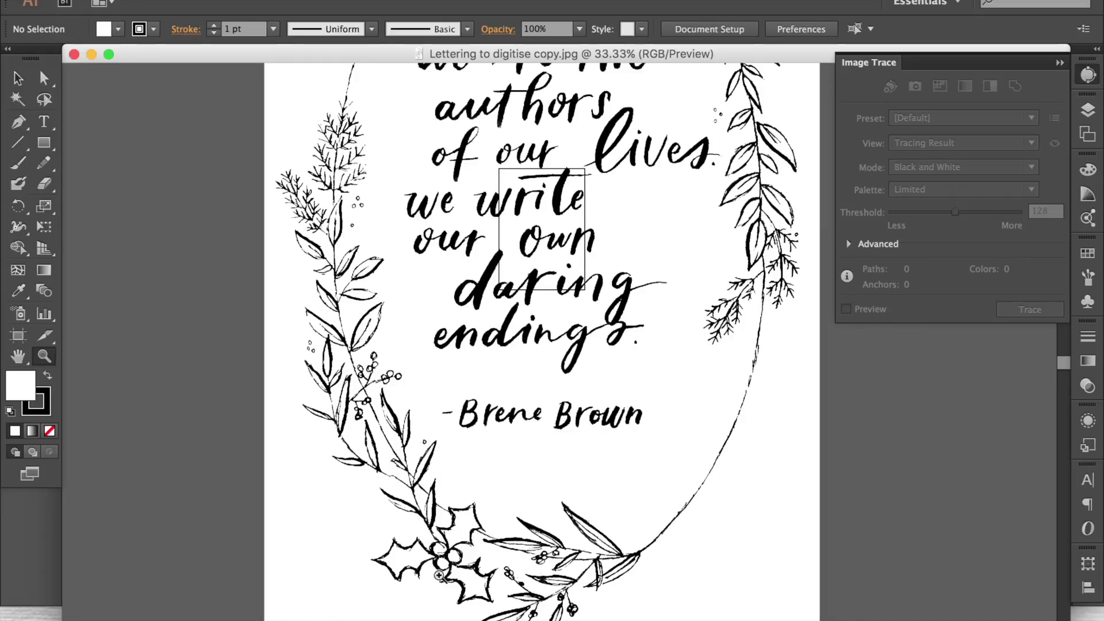
pyautogui.scroll(5, 598, 388)
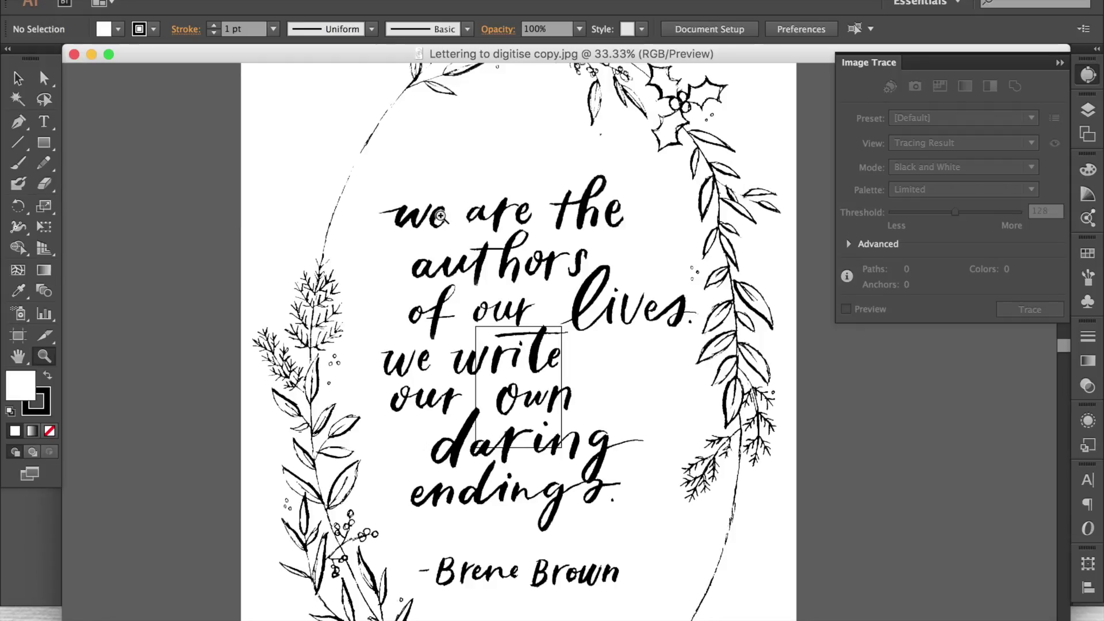
# With the Selection tool, select the placed lettering image on the artboard
pyautogui.click(23, 81)
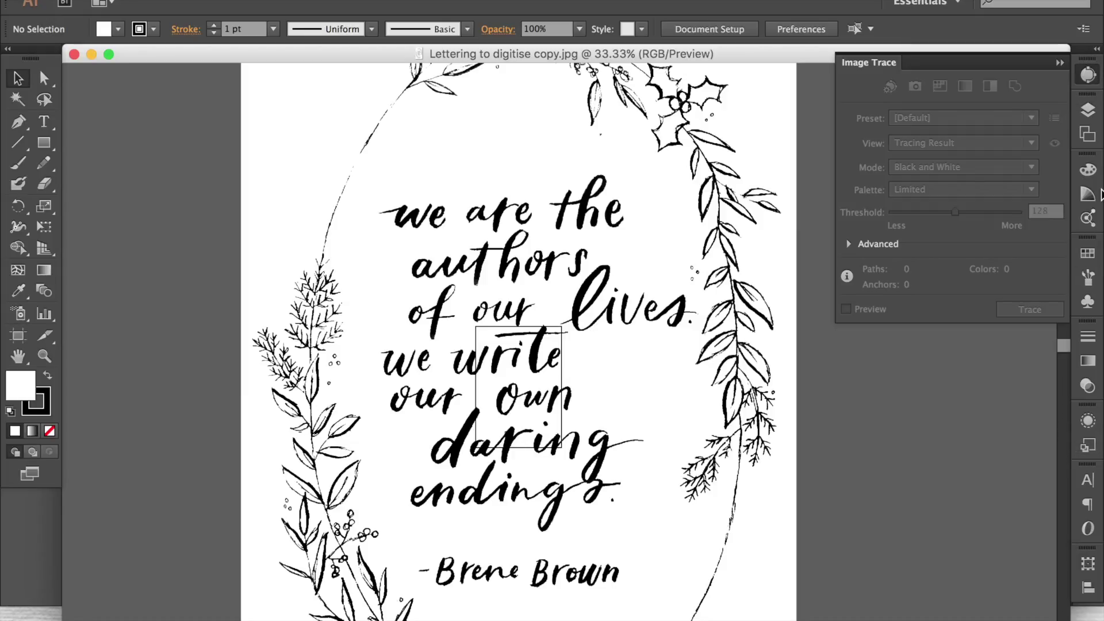
pyautogui.click(454, 0)
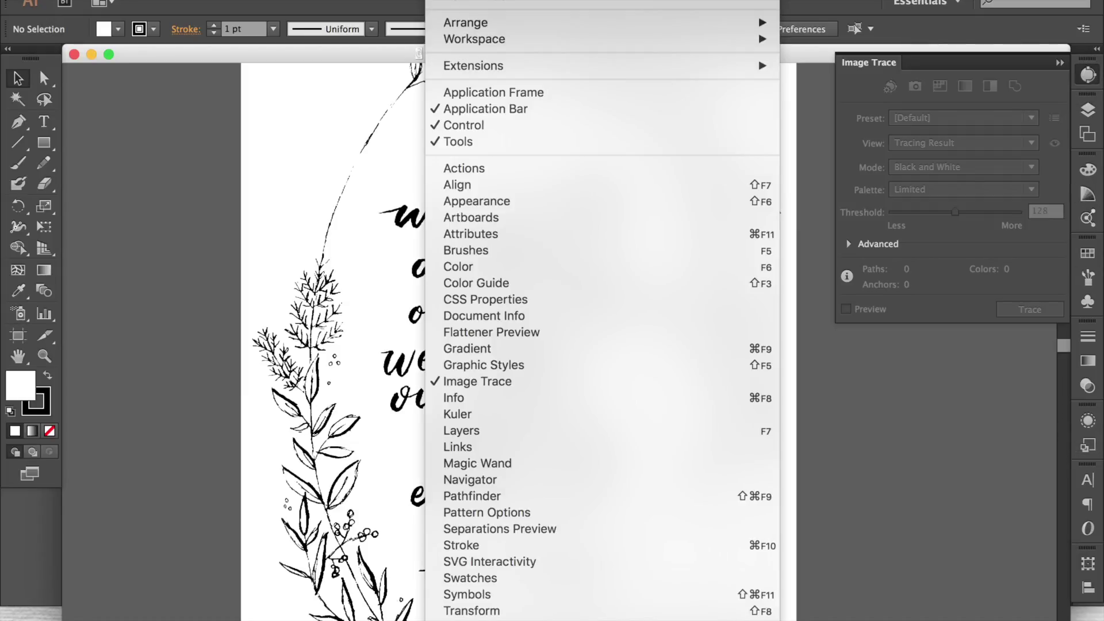
pyautogui.click(394, 177)
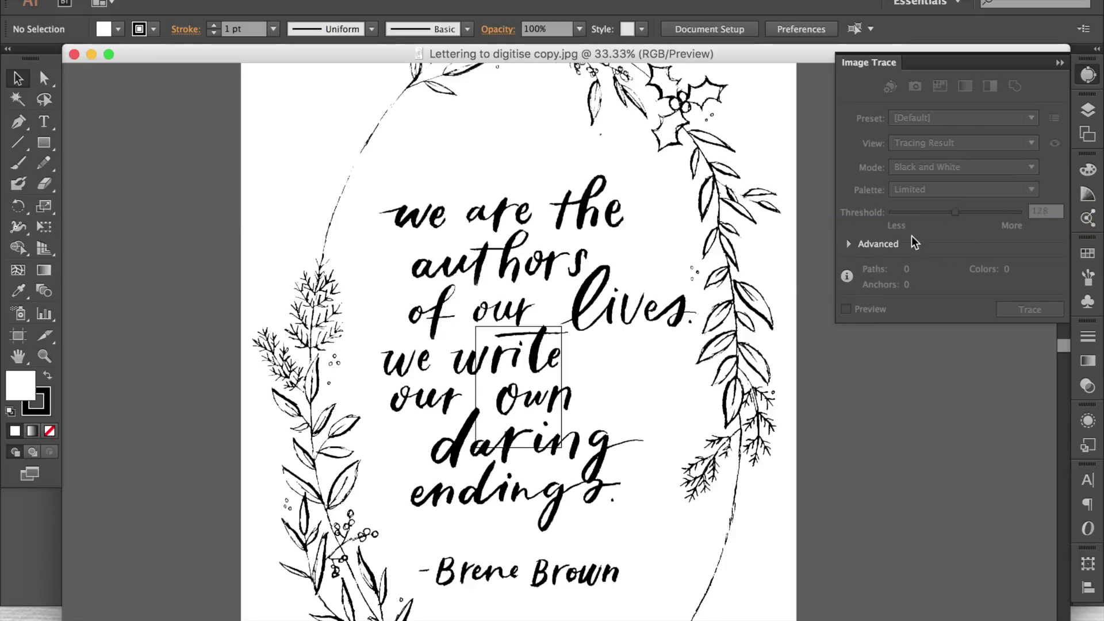
pyautogui.click(583, 295)
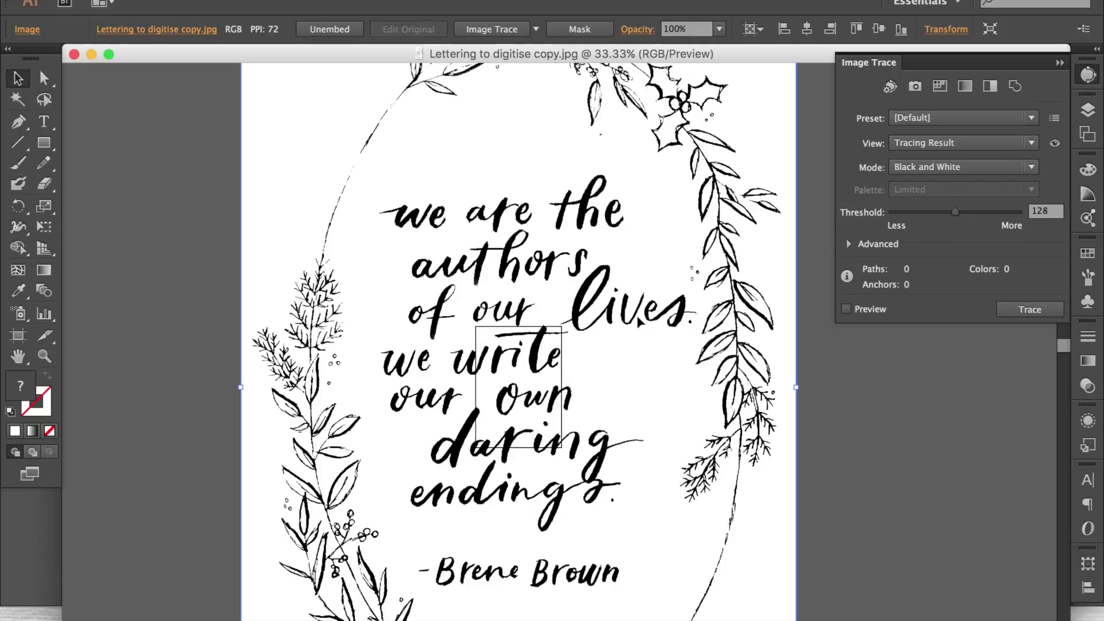
# Under Advanced trace settings, turn on Ignore White and set Paths fidelity to 99%
pyautogui.click(851, 244)
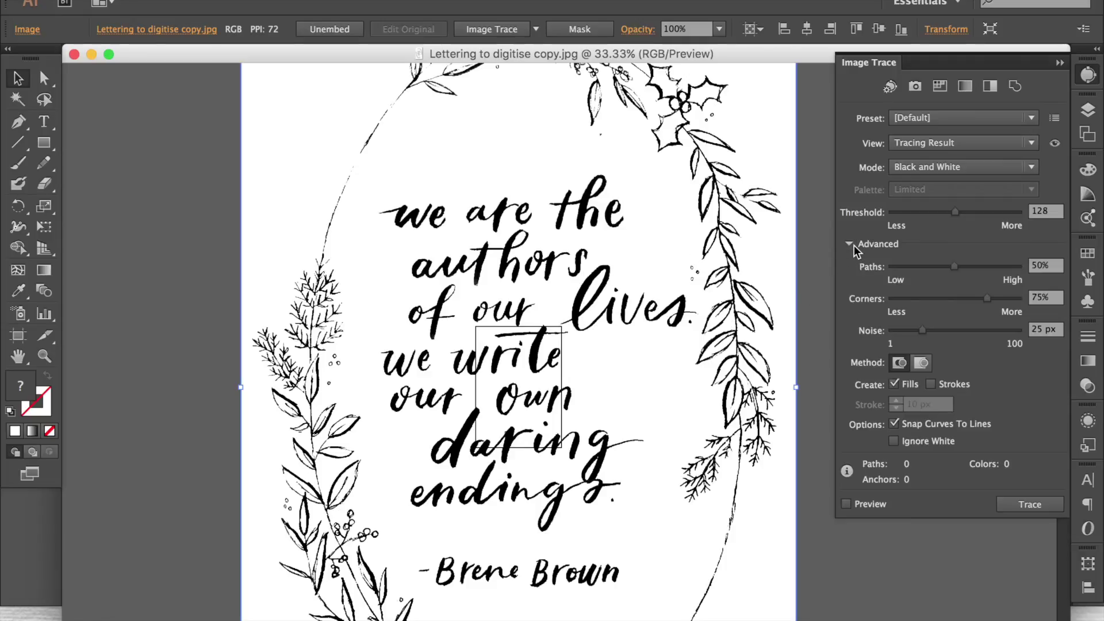
pyautogui.click(895, 441)
pyautogui.click(1002, 265)
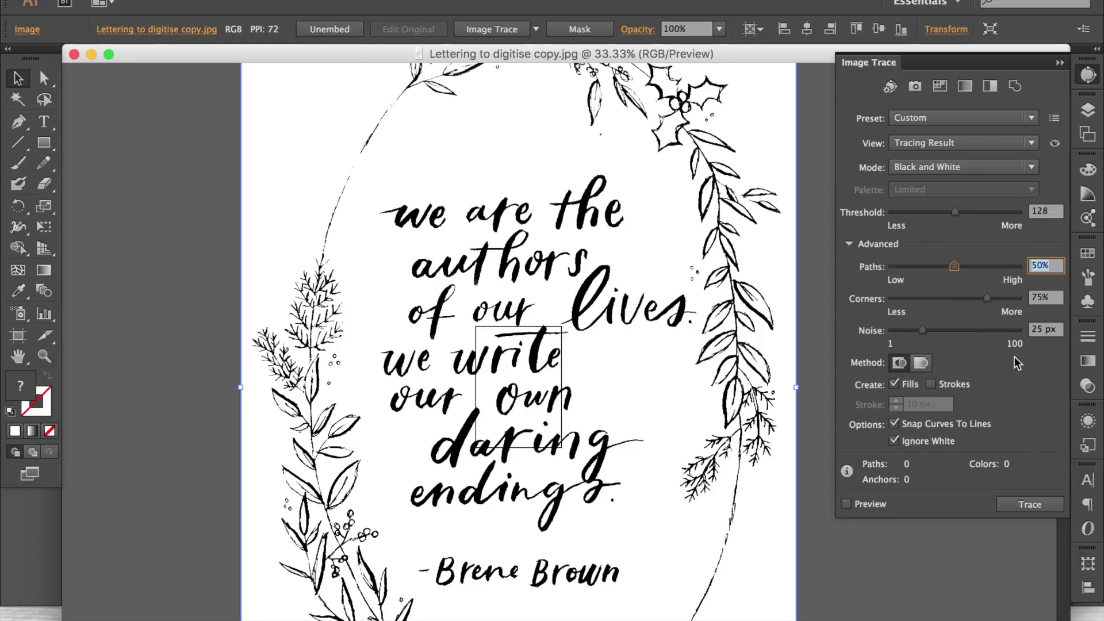
pyautogui.write('99')
pyautogui.press('Return')
# Preview the updated trace, fit the artboard to the artwork bounds, and deselect everything
pyautogui.click(846, 503)
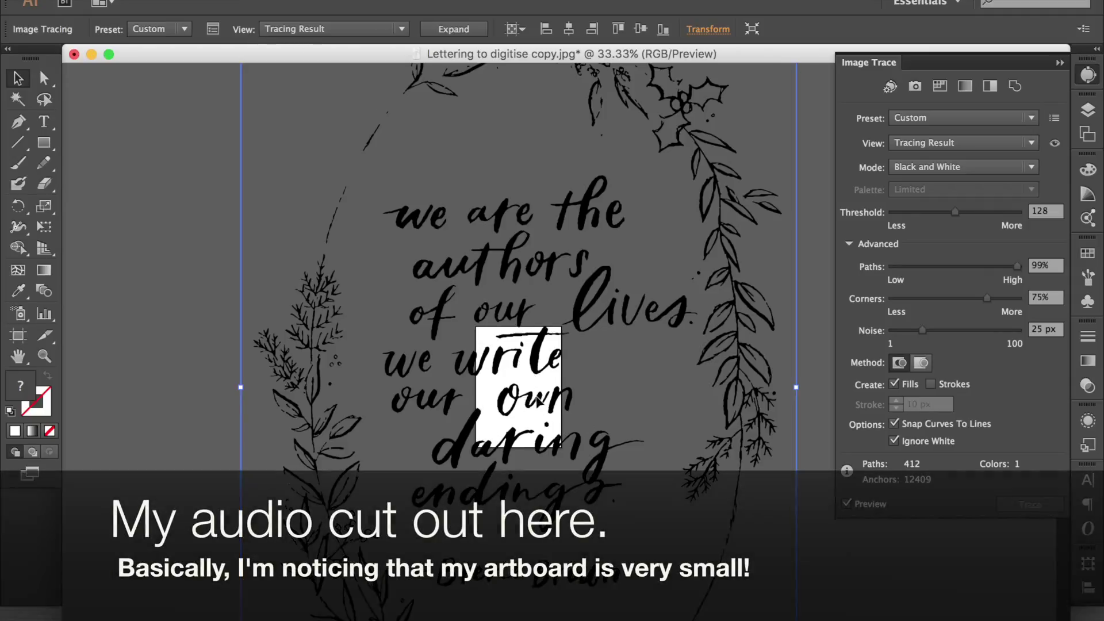
pyautogui.click(210, 0)
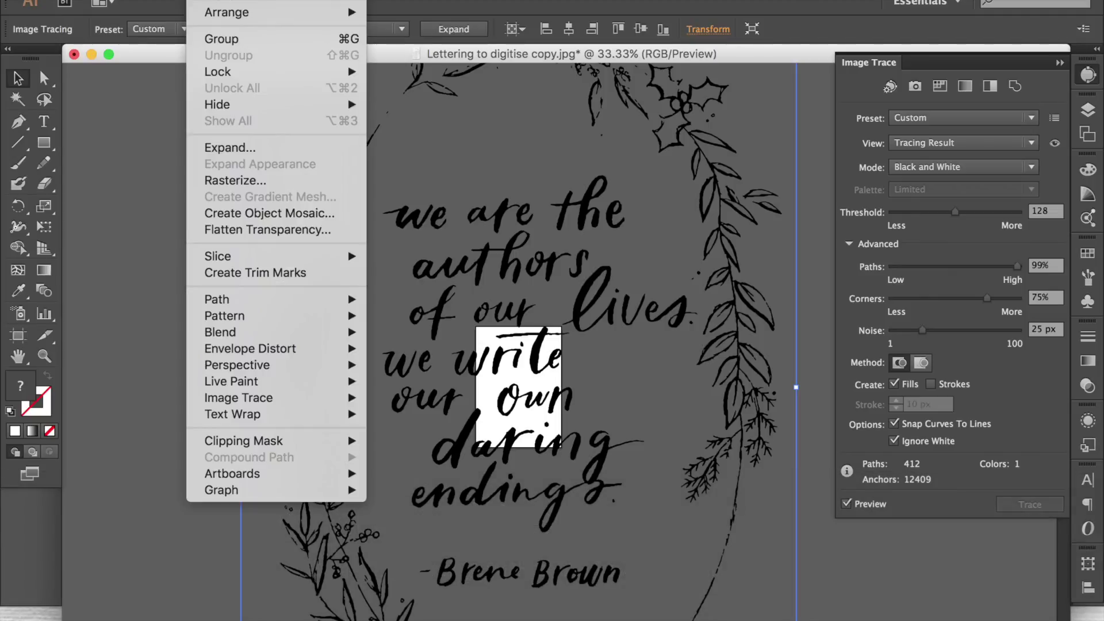
pyautogui.moveTo(325, 474)
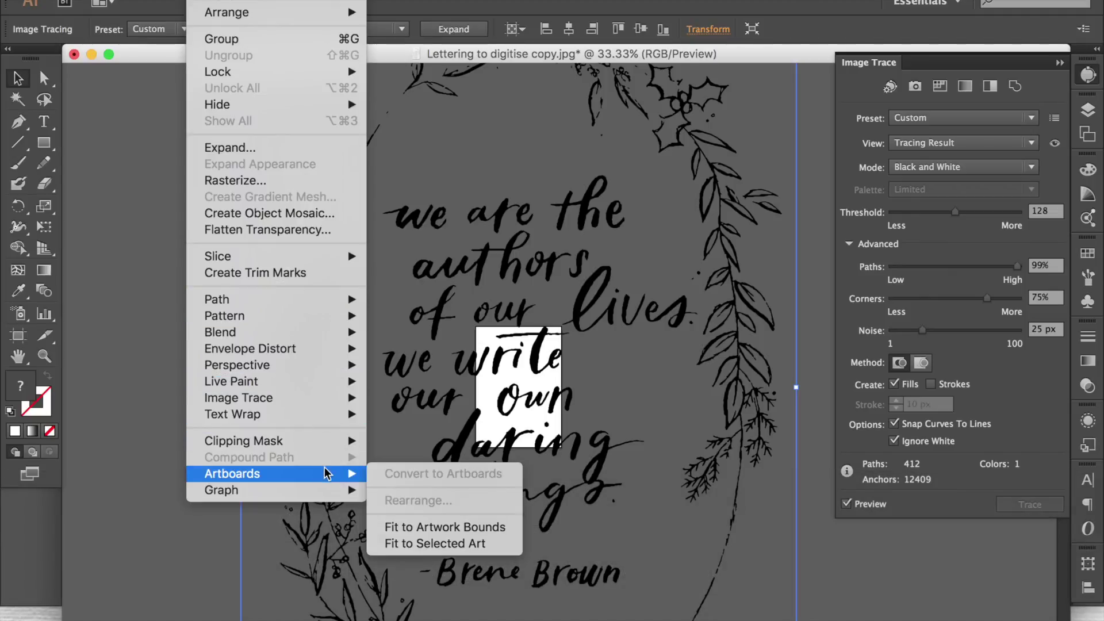
pyautogui.click(454, 532)
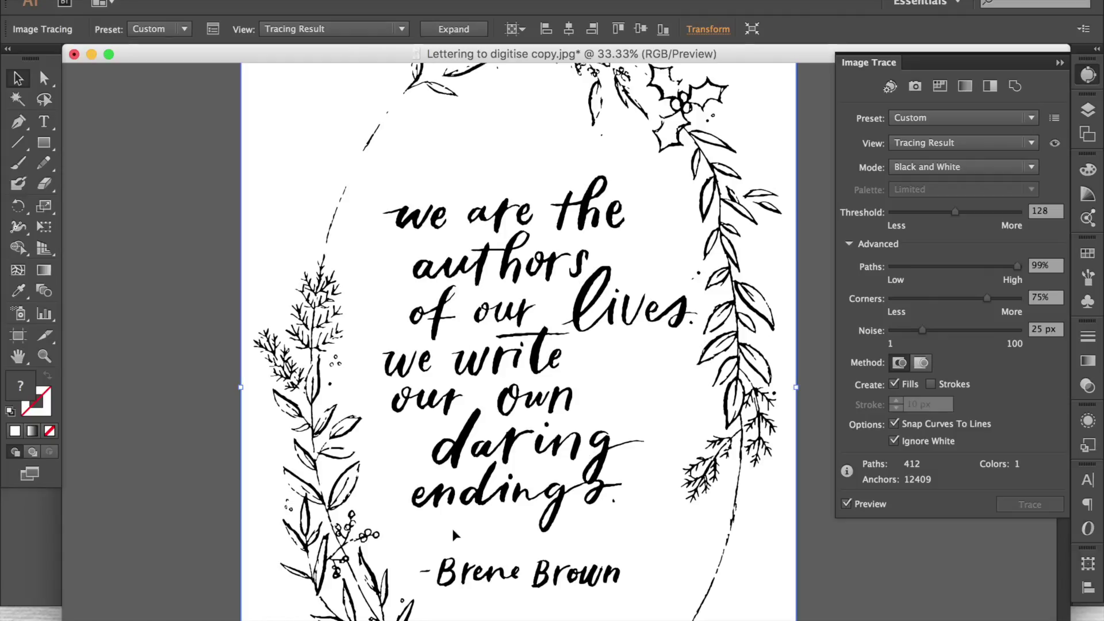
pyautogui.click(826, 298)
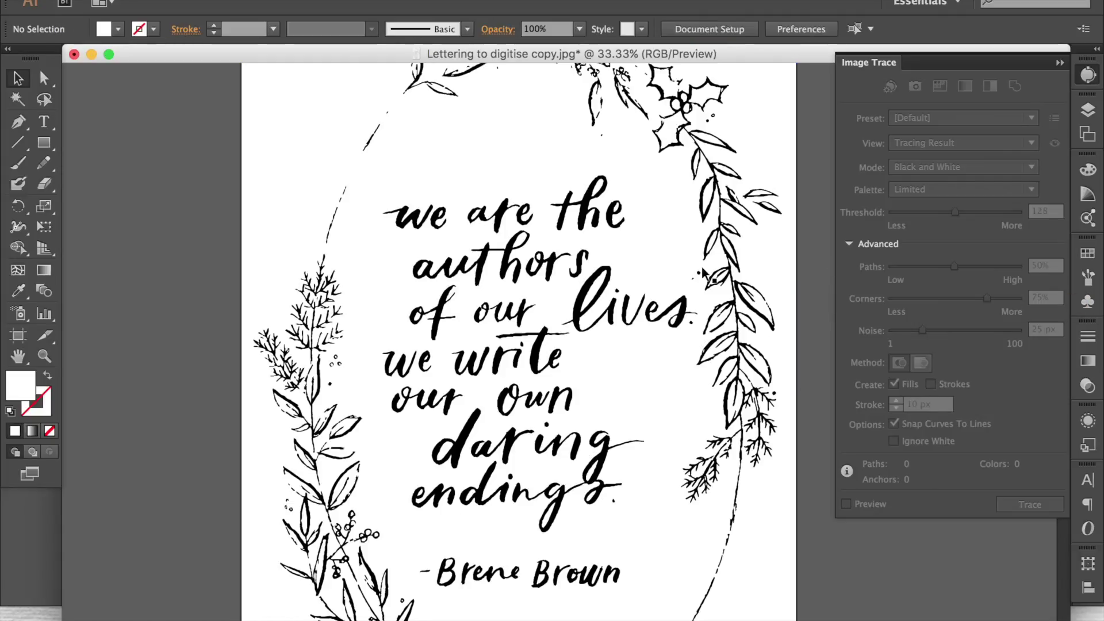
# Select the lettering image and raise its trace Threshold through 170 and 200 to 250
pyautogui.scroll(5, 703, 271)
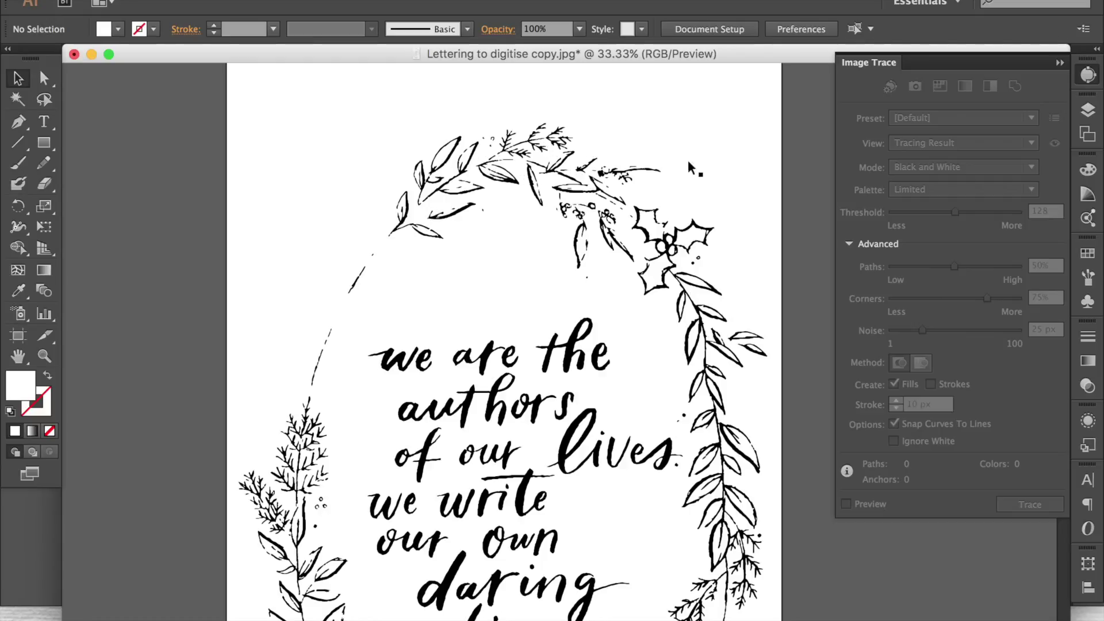
pyautogui.click(647, 233)
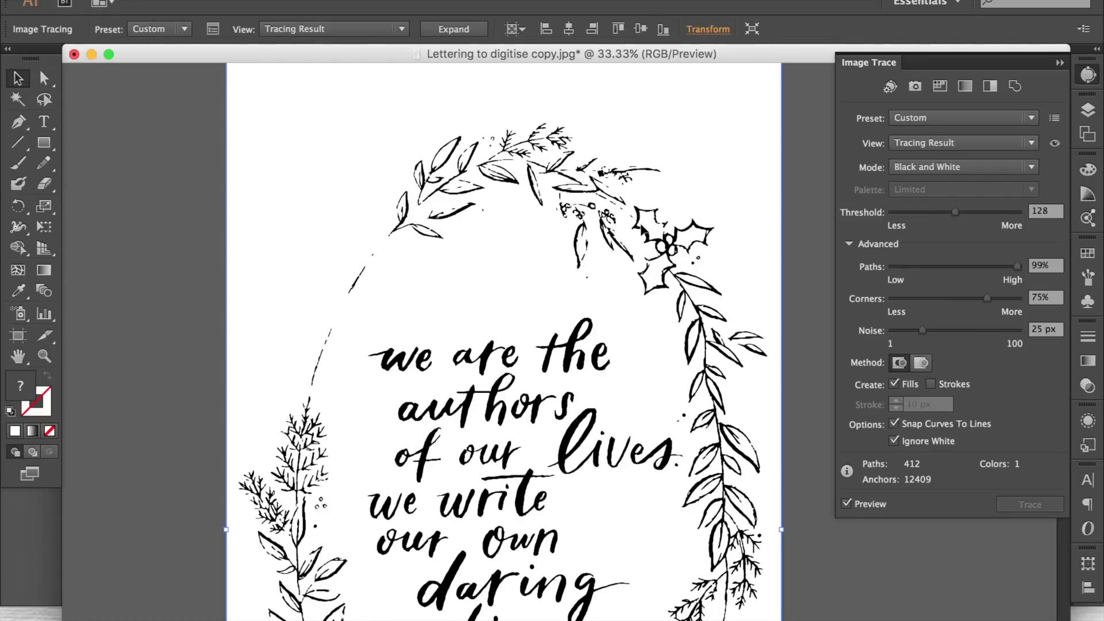
pyautogui.click(1056, 217)
pyautogui.write('1')
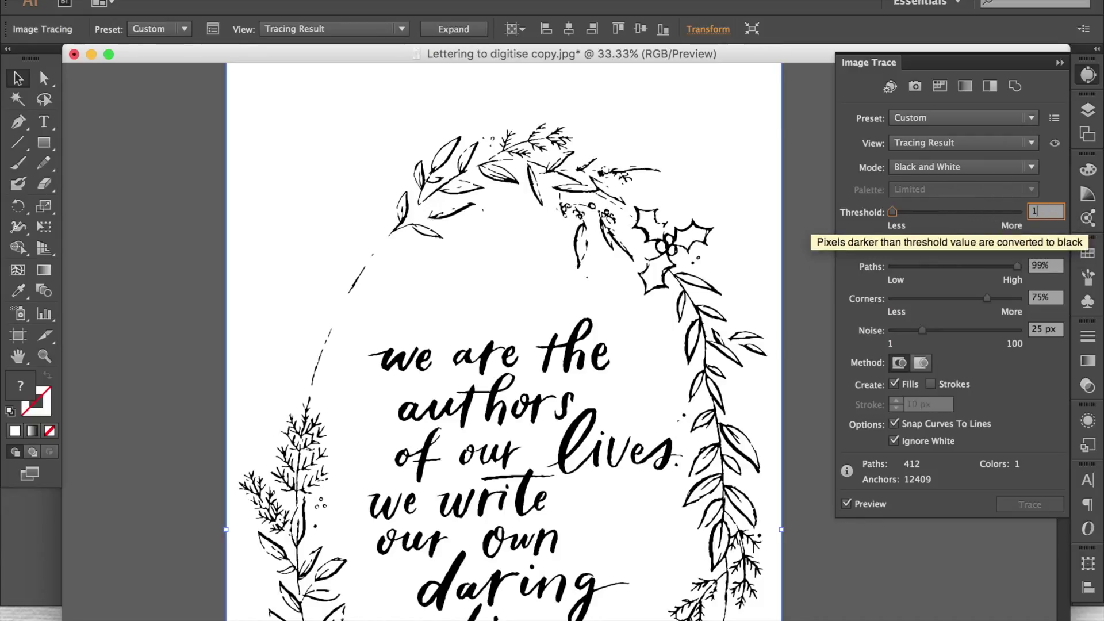
pyautogui.write('70')
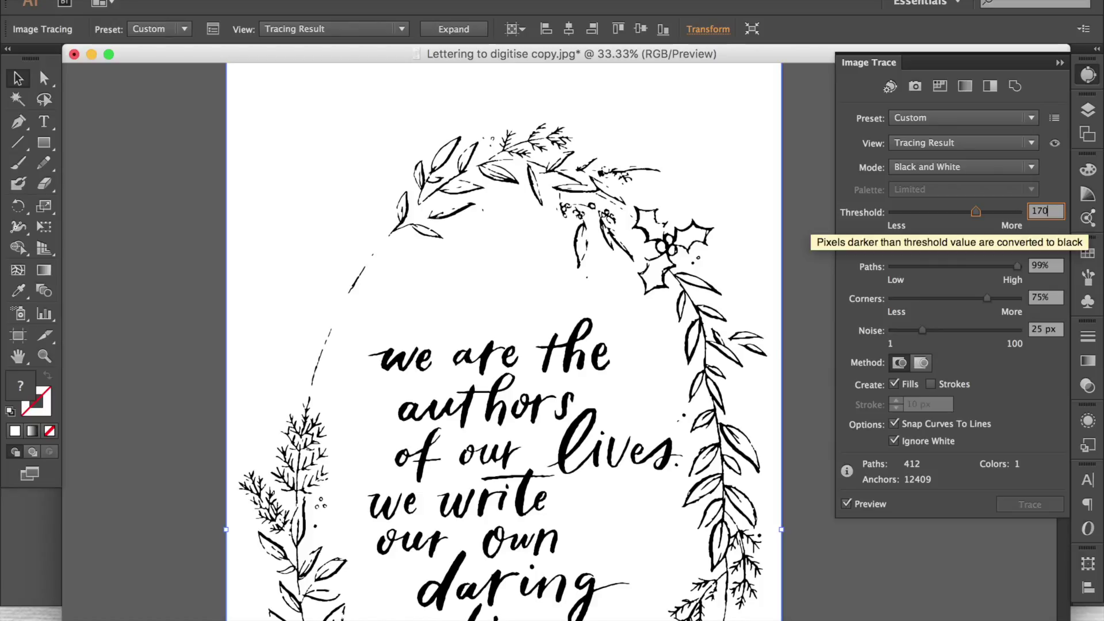
pyautogui.press('Return')
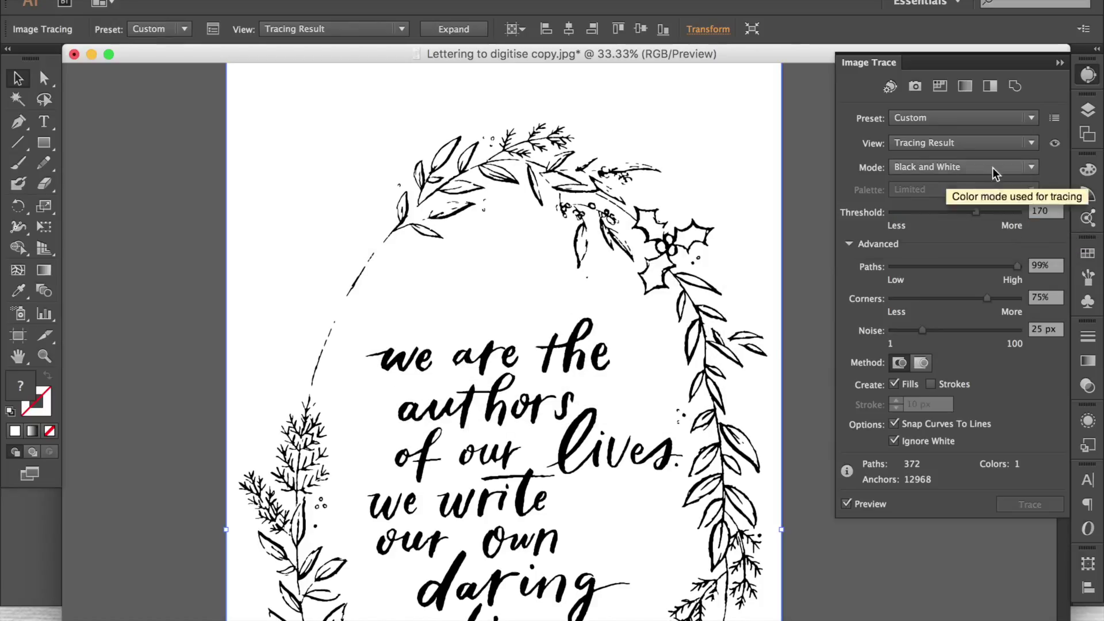
pyautogui.click(976, 212)
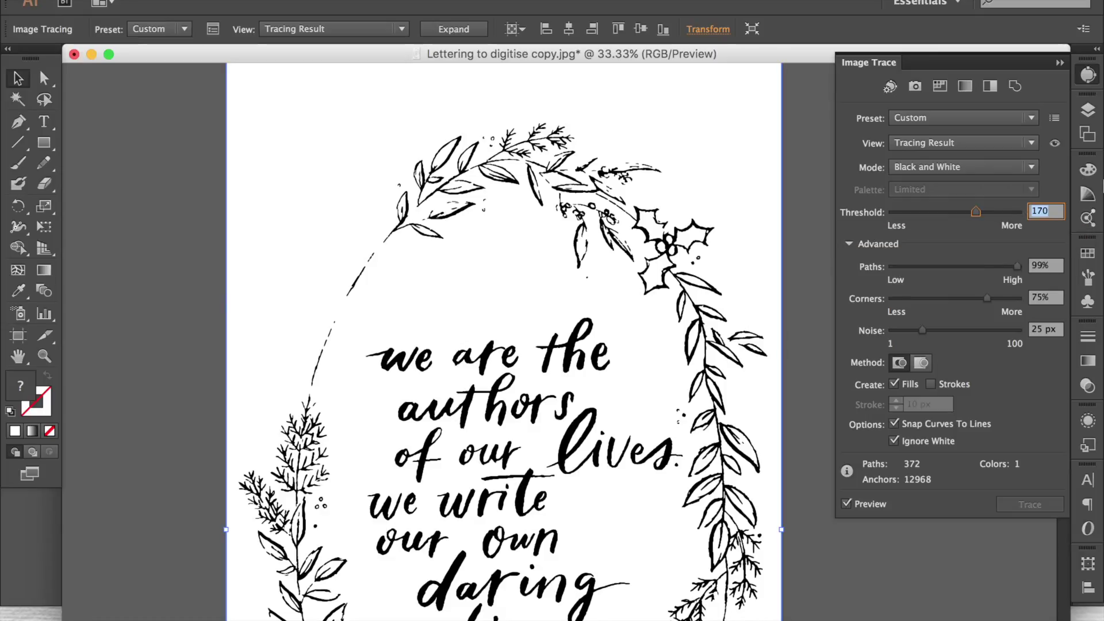
pyautogui.write('200')
pyautogui.press('Return')
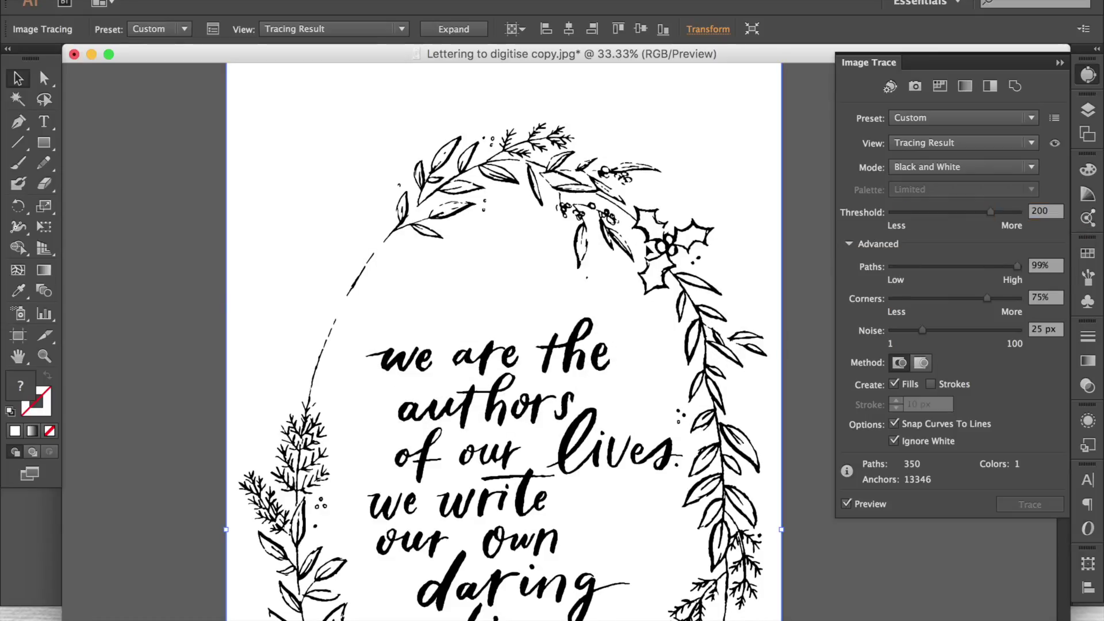
pyautogui.click(991, 212)
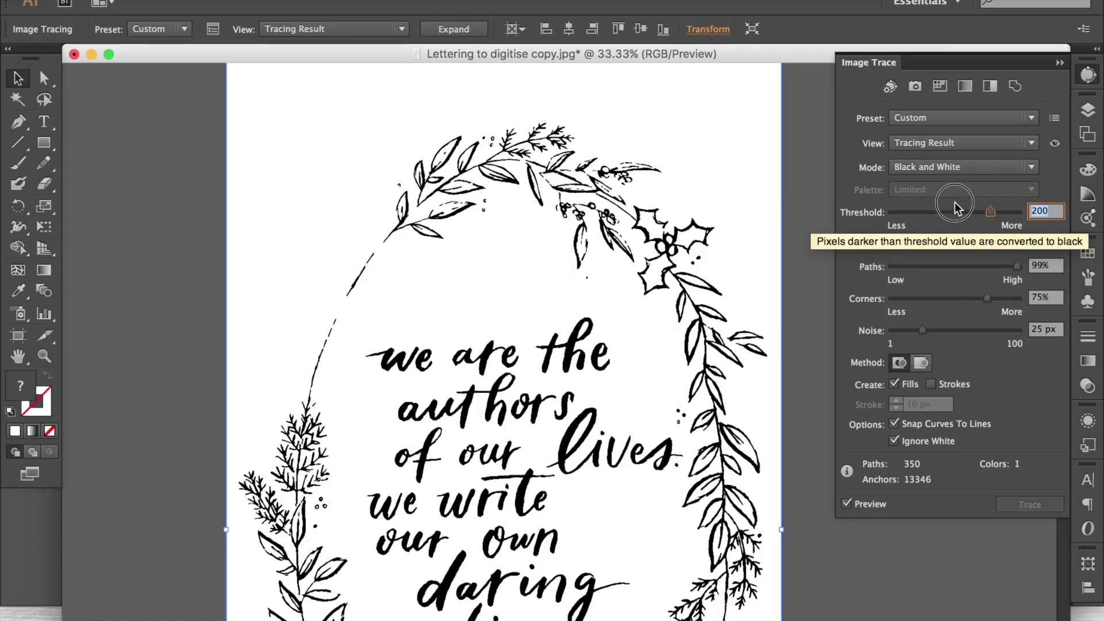
pyautogui.write('250')
pyautogui.press('Return')
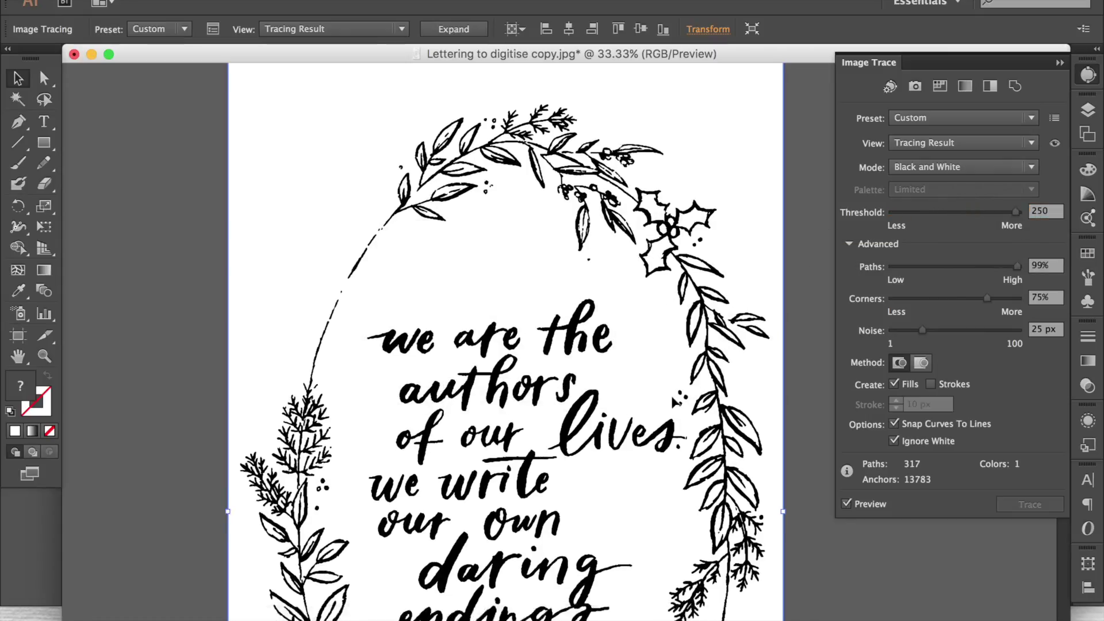
# Nudge the trace Threshold down to 230
pyautogui.scroll(-15, 1057, 214)
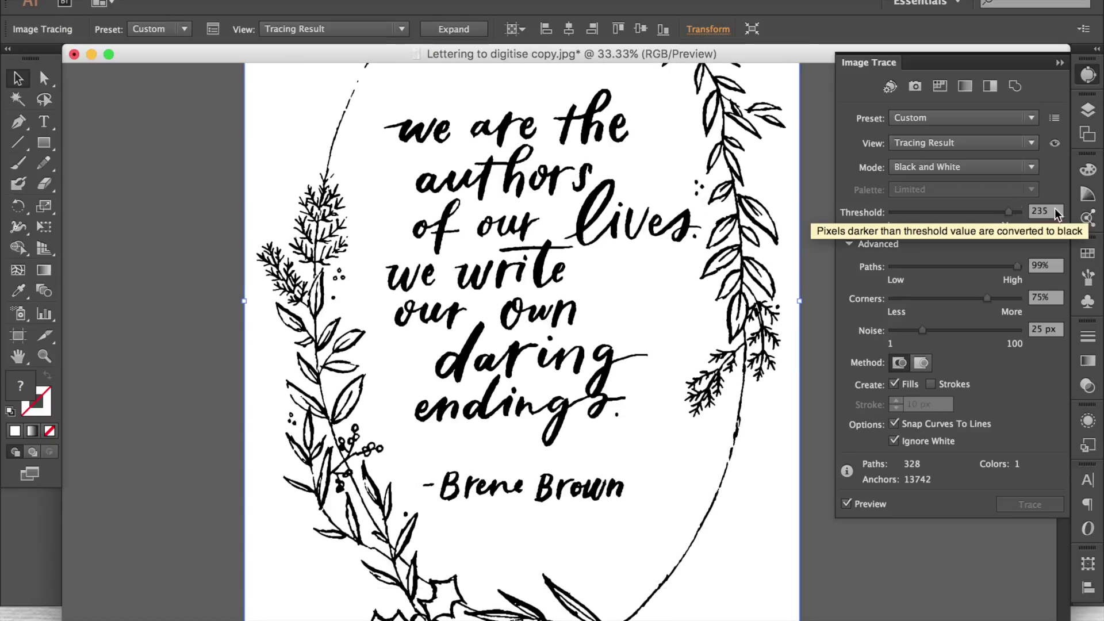
pyautogui.scroll(-5, 1057, 214)
pyautogui.scroll(8, 584, 286)
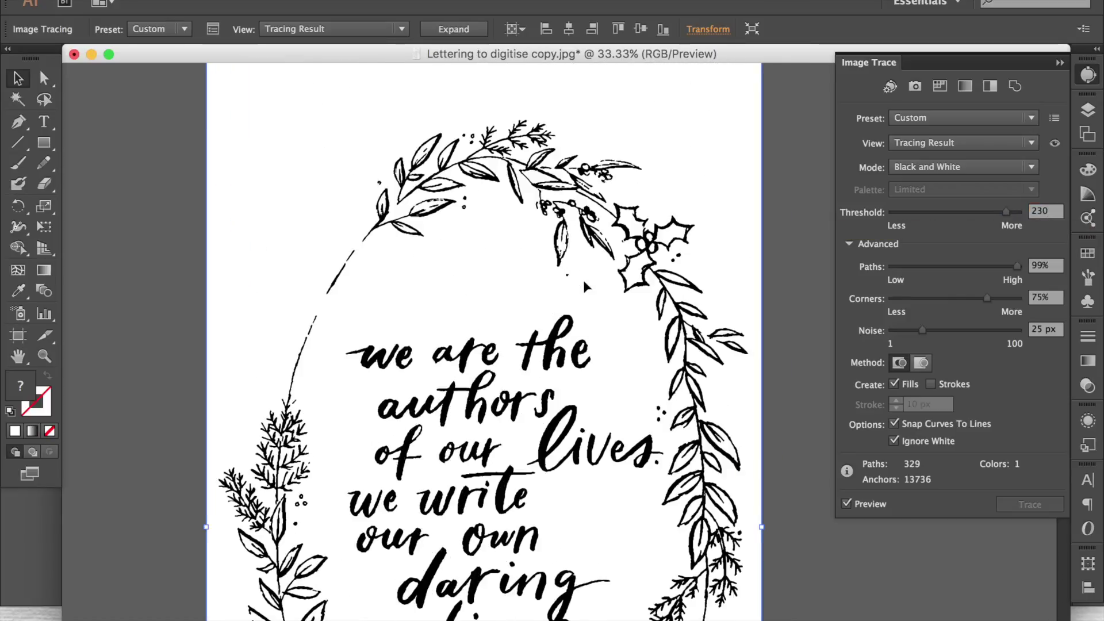
pyautogui.scroll(-5, 584, 286)
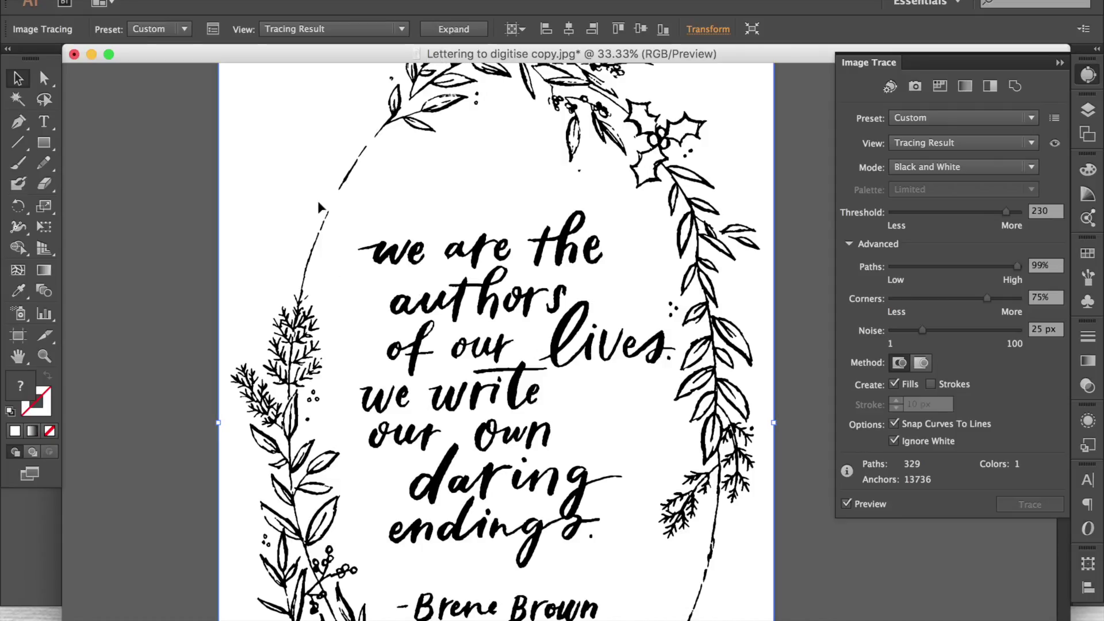
pyautogui.scroll(-5, 604, 251)
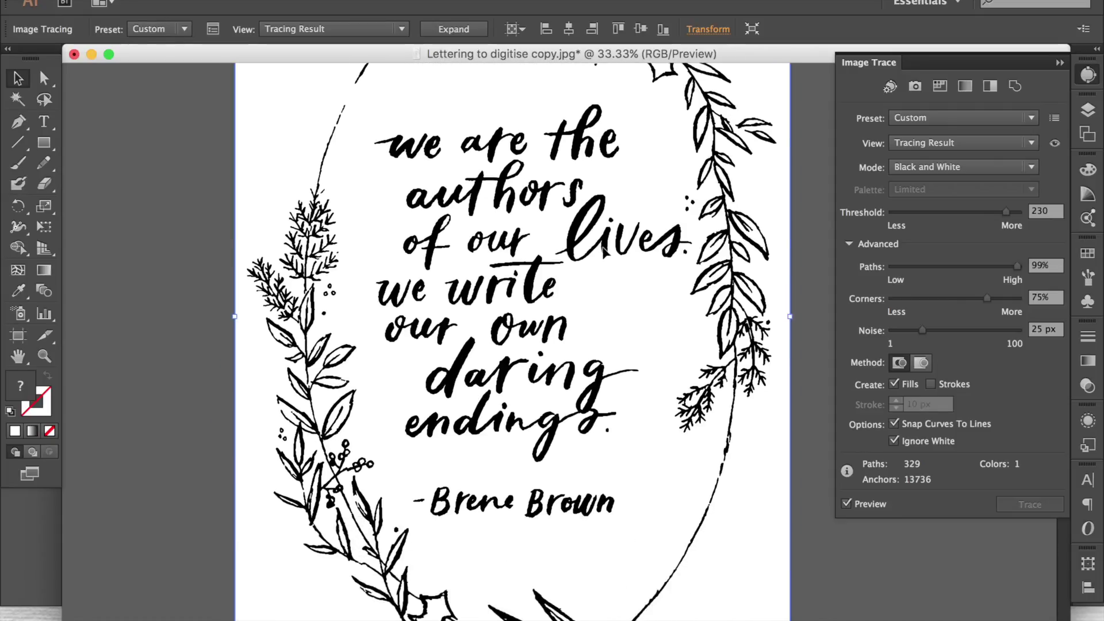
pyautogui.scroll(-6, 603, 250)
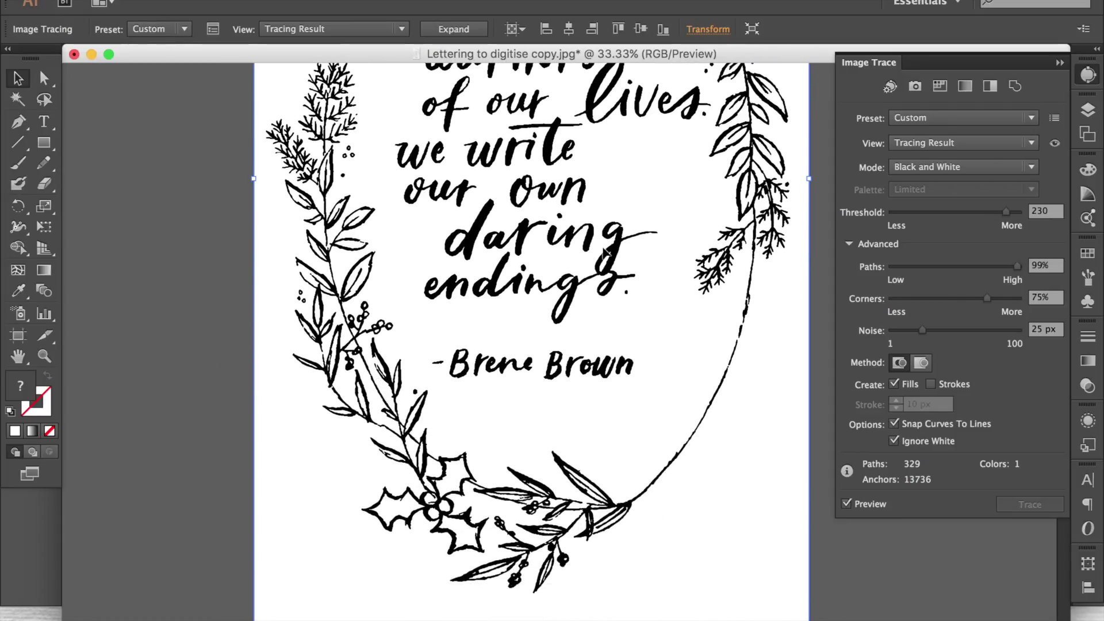
pyautogui.scroll(-4, 605, 252)
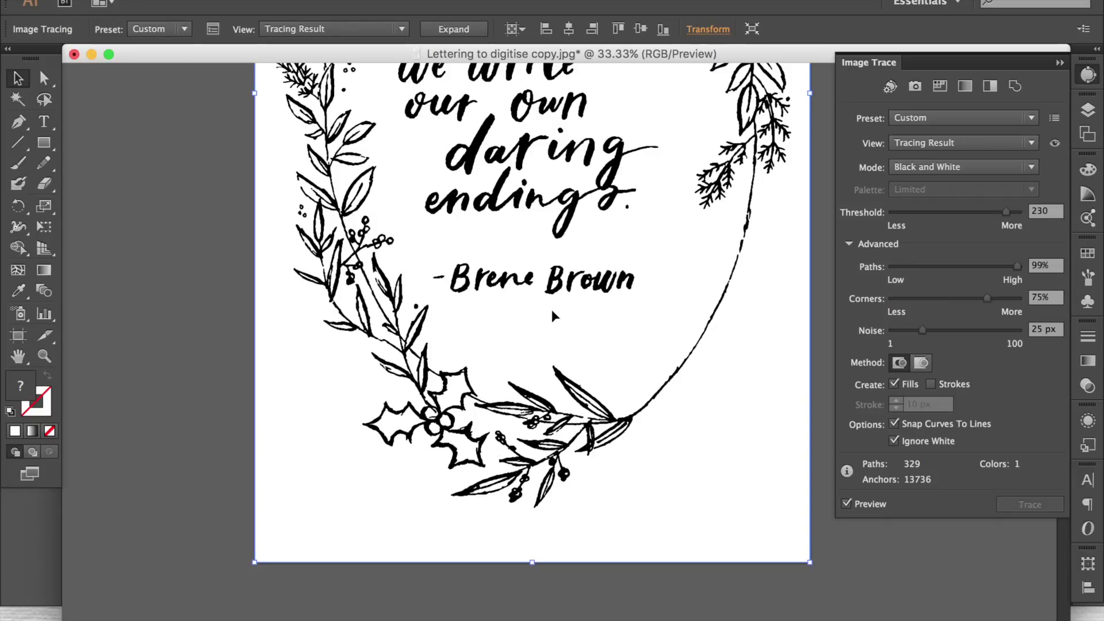
# Zoom out with the Zoom tool to view the whole traced artboard, then begin saving
pyautogui.press('z')
pyautogui.keyDown('alt'); pyautogui.click(571, 261); pyautogui.keyUp('alt')
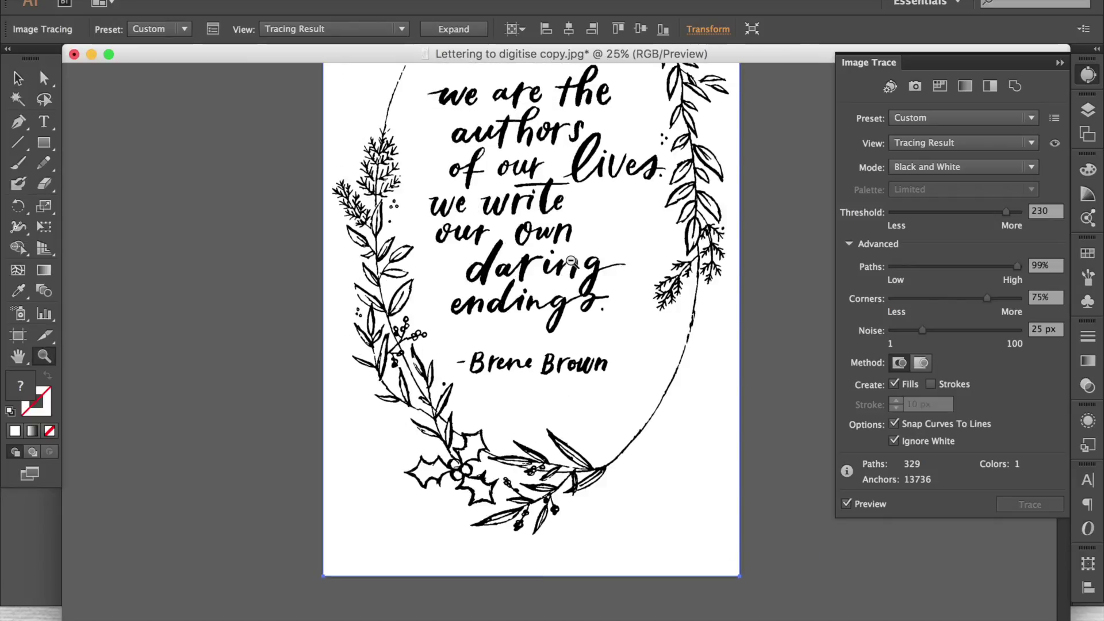
pyautogui.keyDown('alt'); pyautogui.click(570, 260); pyautogui.keyUp('alt')
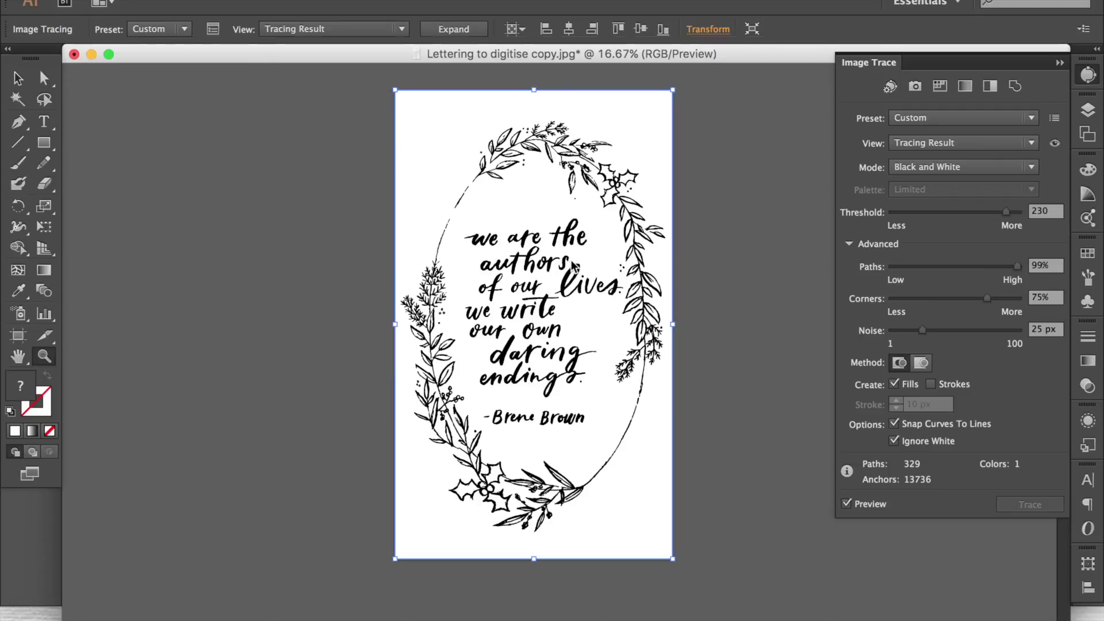
pyautogui.press('super+s')
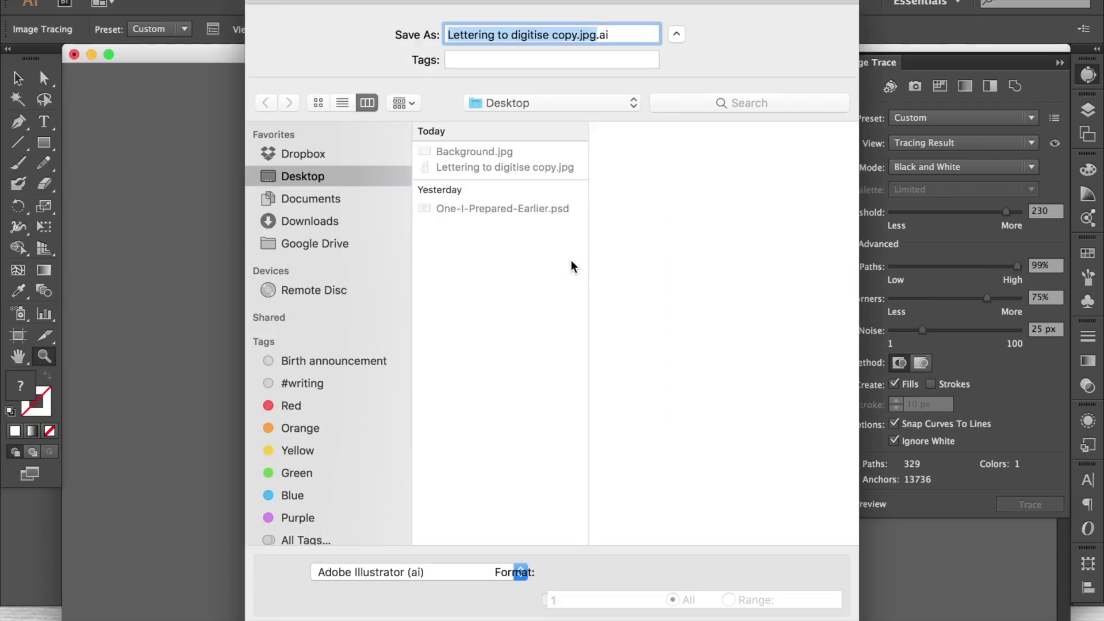
# Save as Adobe Illustrator file 'Lettering to digitise copy.jpg.ai' with default Illustrator options
pyautogui.press('Return')
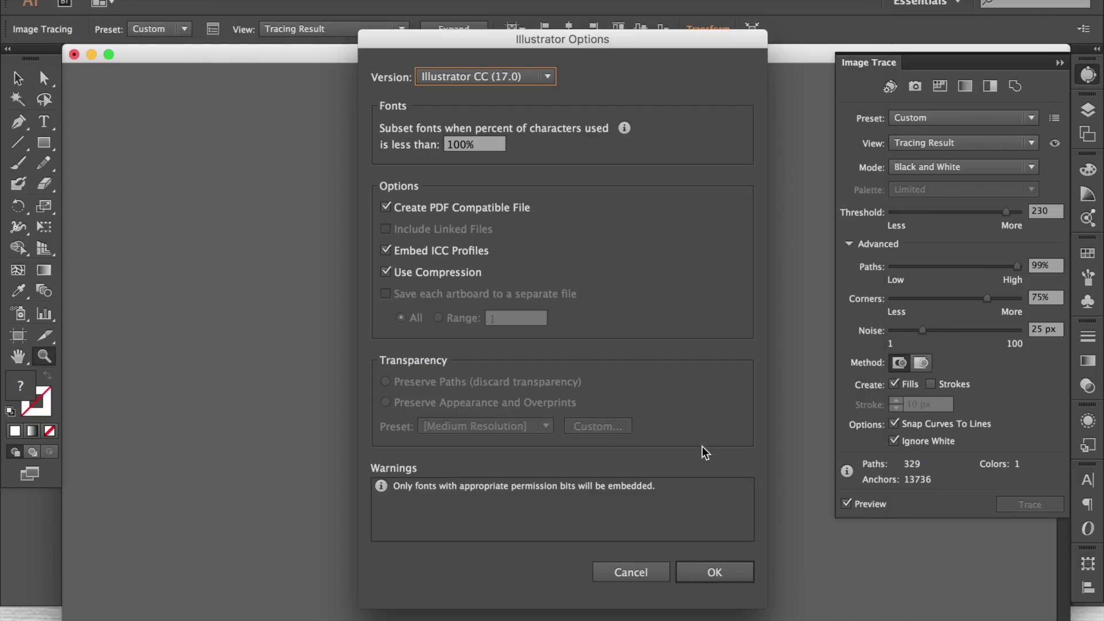
pyautogui.click(719, 573)
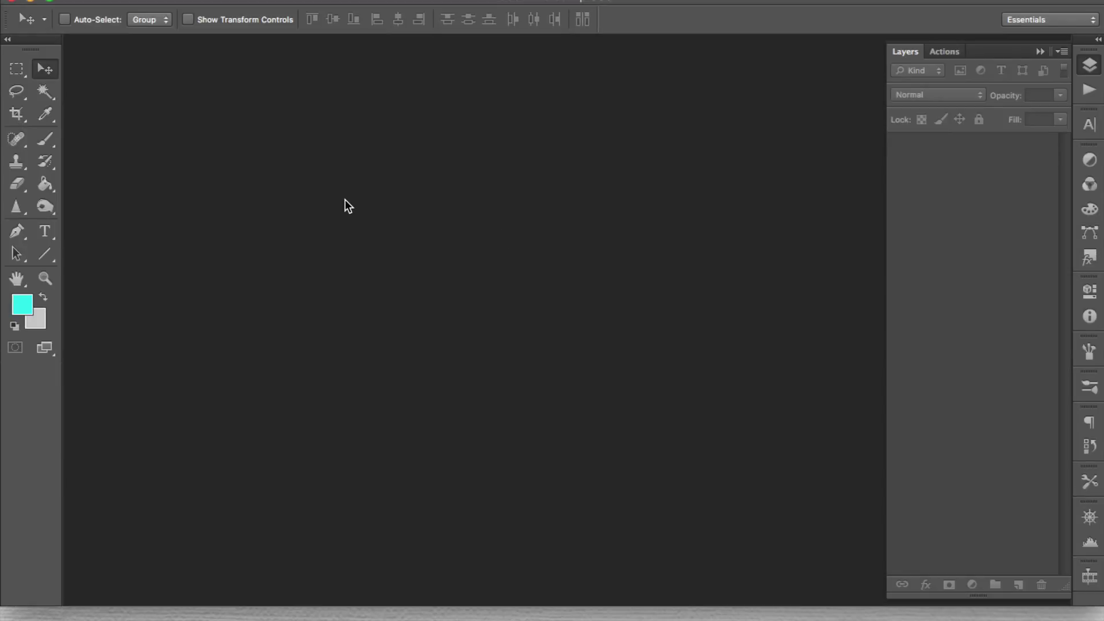
# Open Background.jpg, place 'Lettering to digitise copy.jpg.ai' on it, and zoom out
pyautogui.press('super+o')
pyautogui.doubleClick(468, 160)
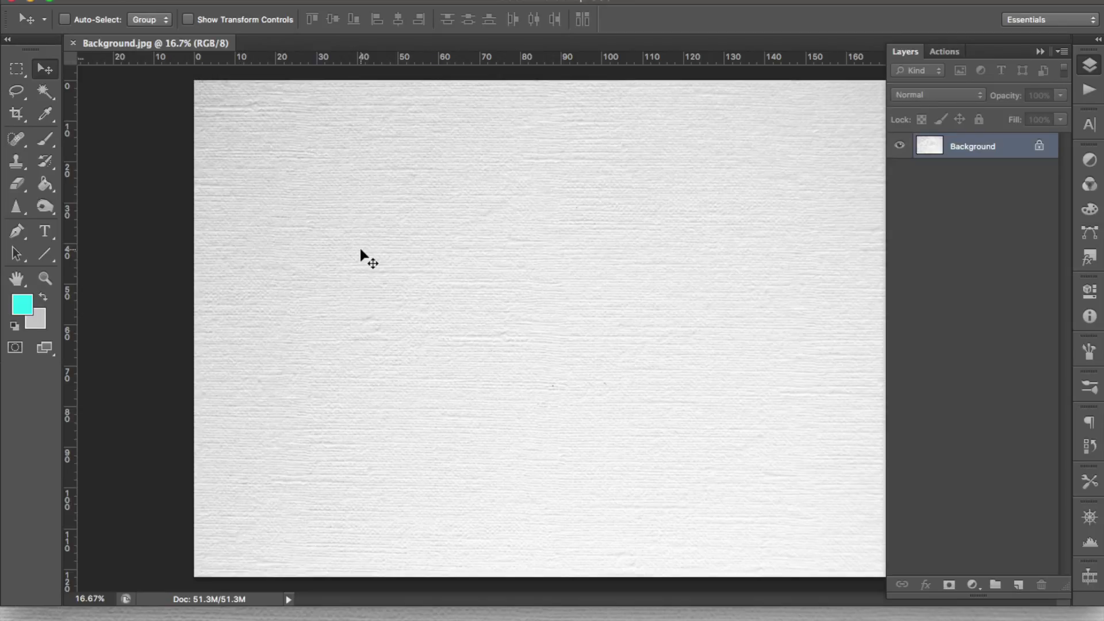
pyautogui.click(147, 3)
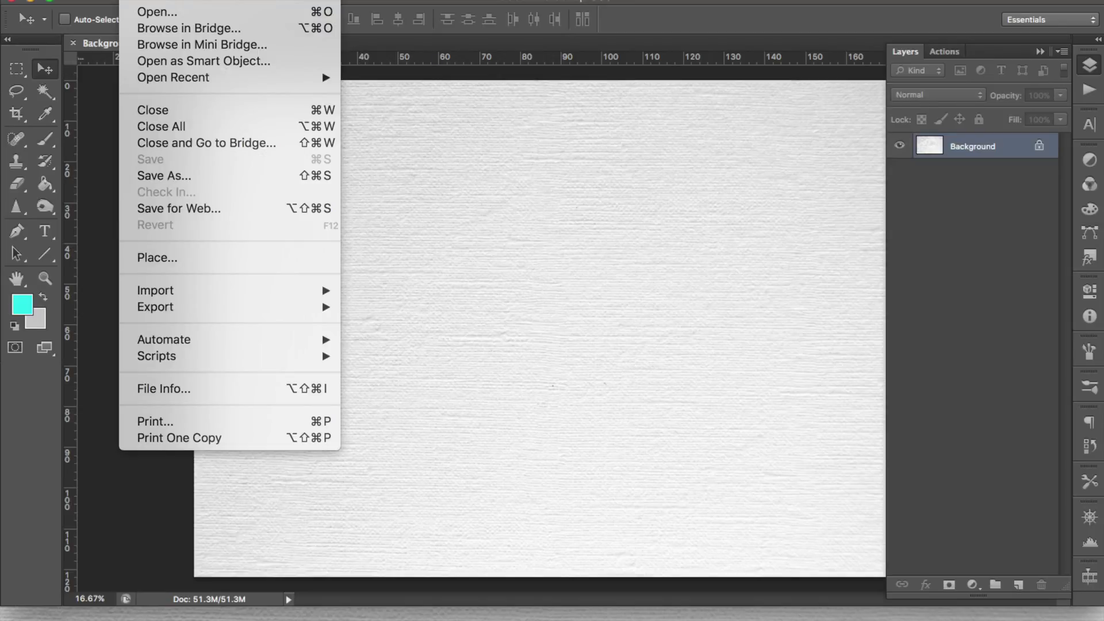
pyautogui.click(225, 259)
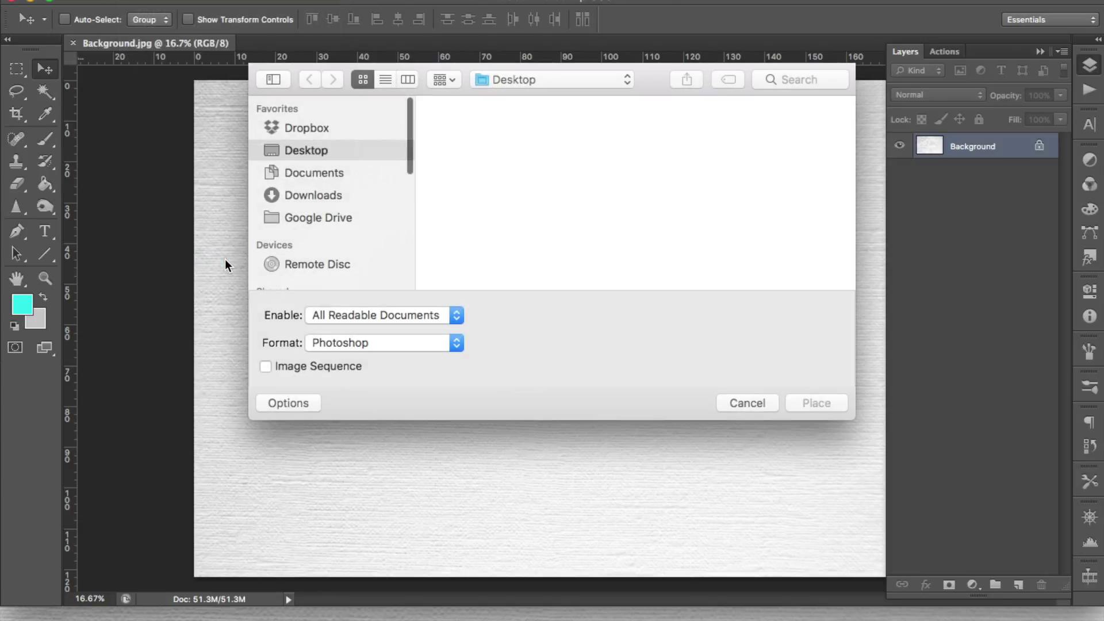
pyautogui.doubleClick(659, 151)
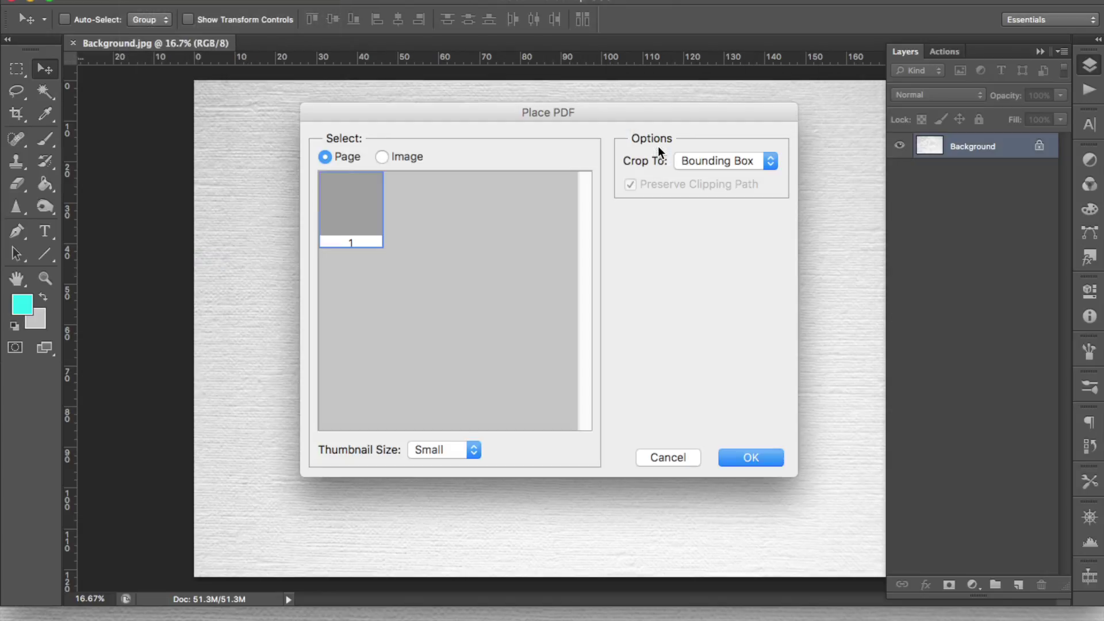
pyautogui.click(745, 458)
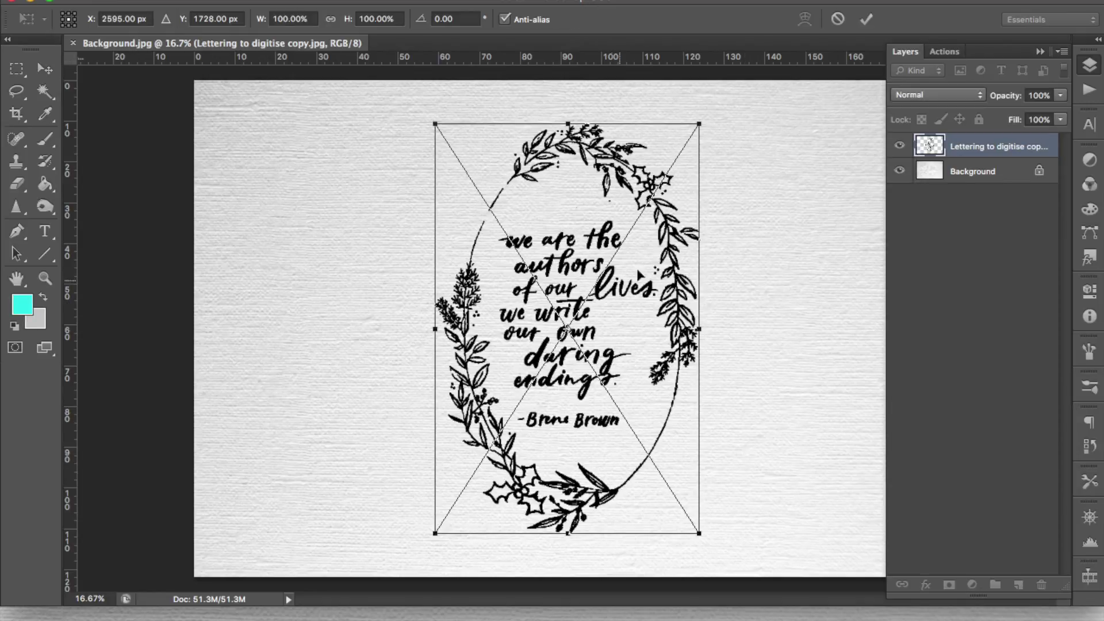
pyautogui.press('Return')
pyautogui.press('z')
pyautogui.keyDown('alt'); pyautogui.click(865, 281); pyautogui.keyUp('alt')
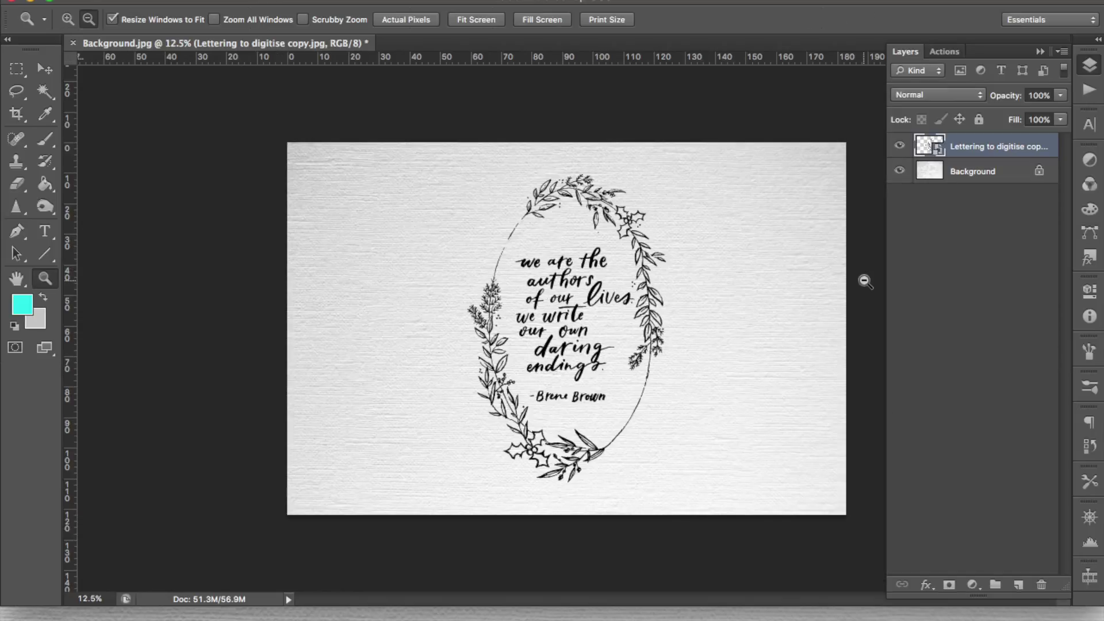